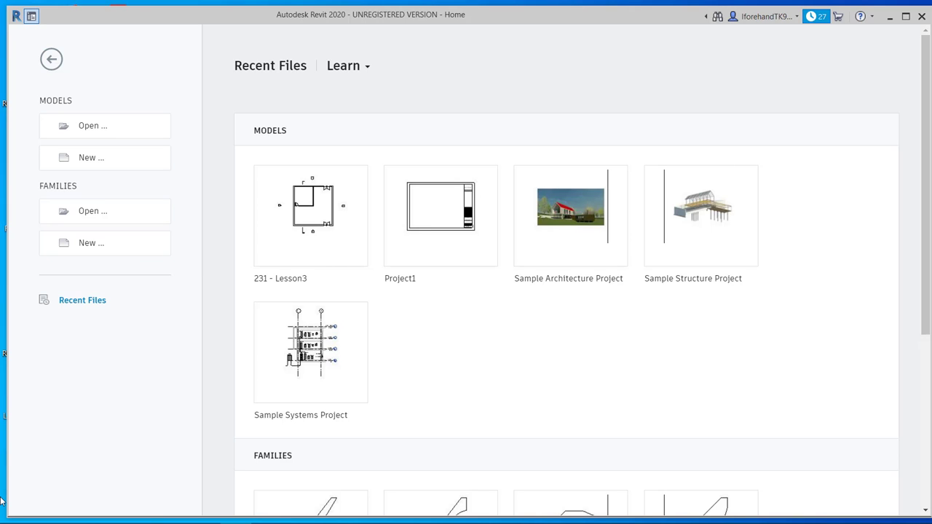
Step: Switch to the web browser, search for "insight autodesk", and open the Autodesk Insight overview page to examine its features
left_click(142, 523)
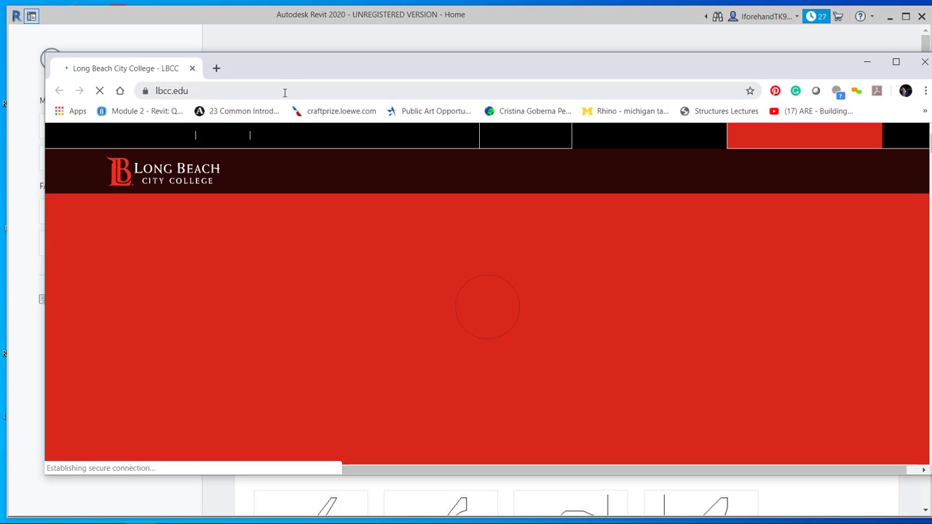
left_click(298, 91)
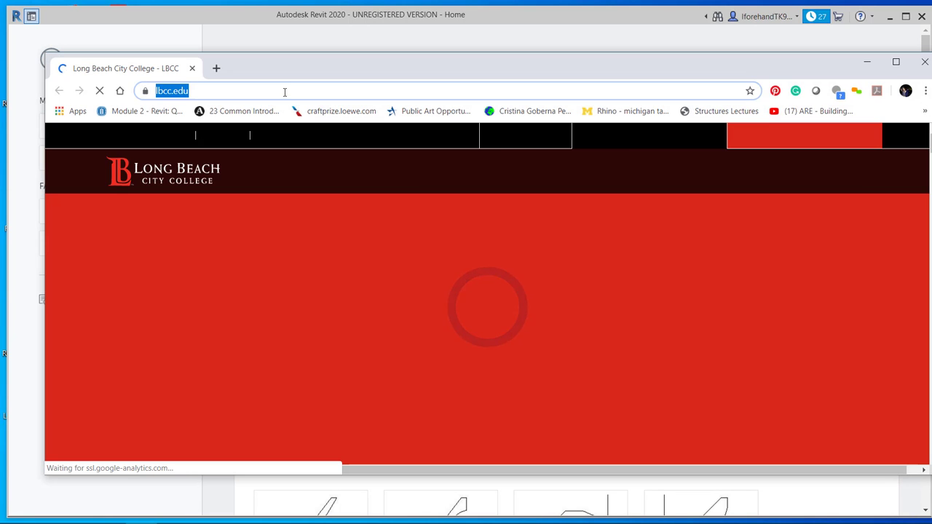
type("ing")
key("BackSpace")
type("sig")
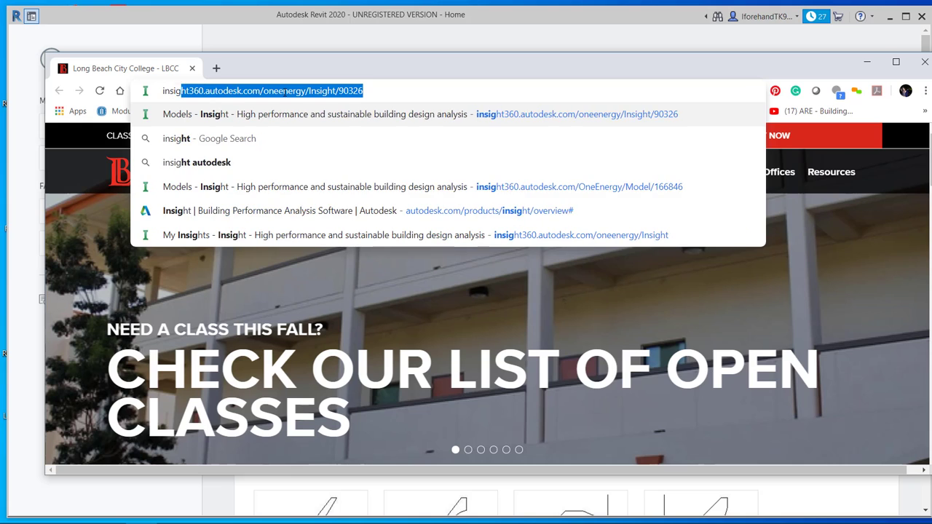
type("ht autodesk")
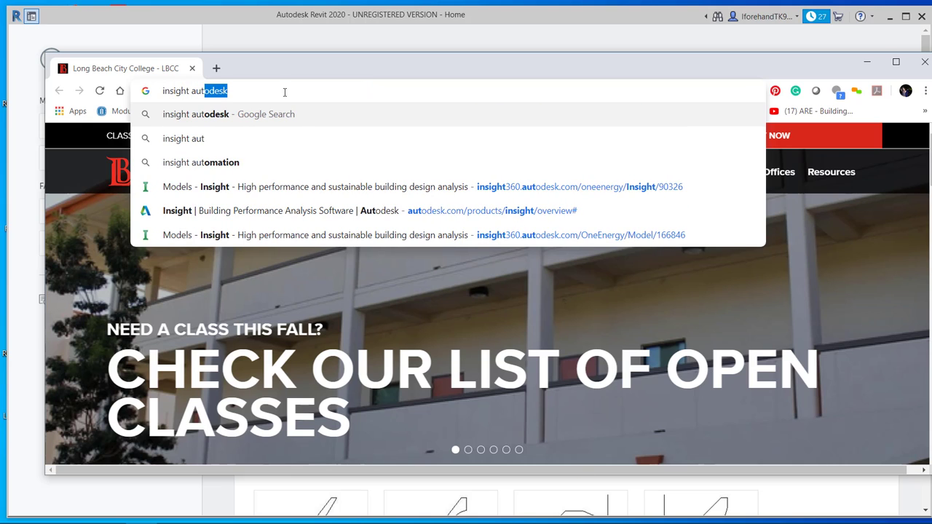
key("Return")
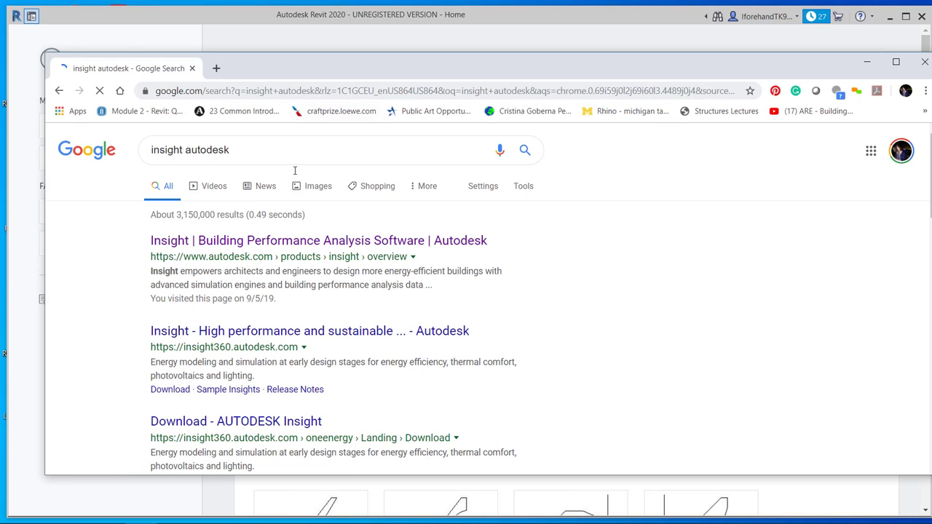
left_click(315, 241)
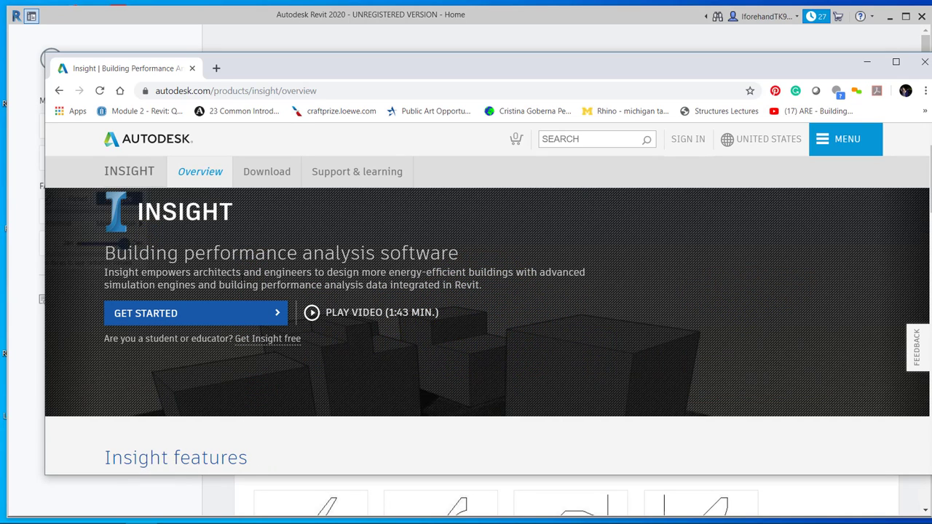
scroll(243, 285, "down", 7)
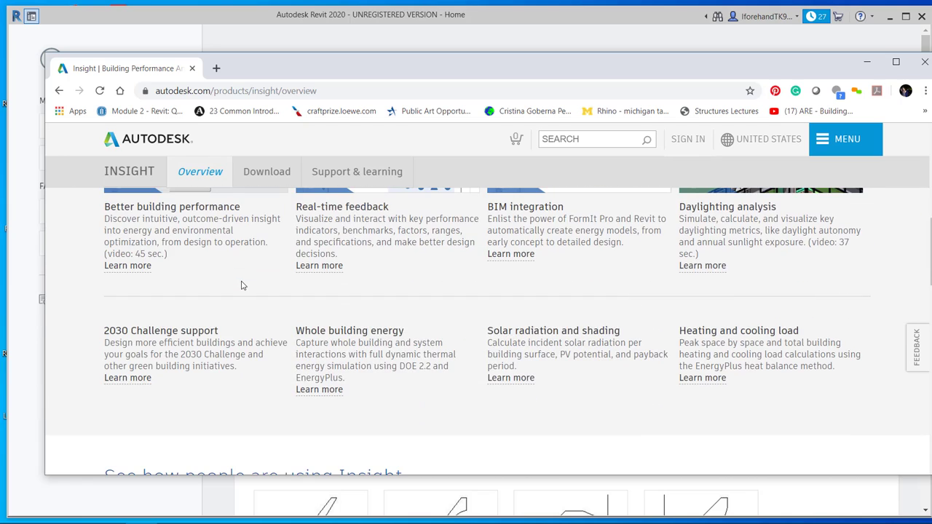
scroll(243, 286, "up", 2)
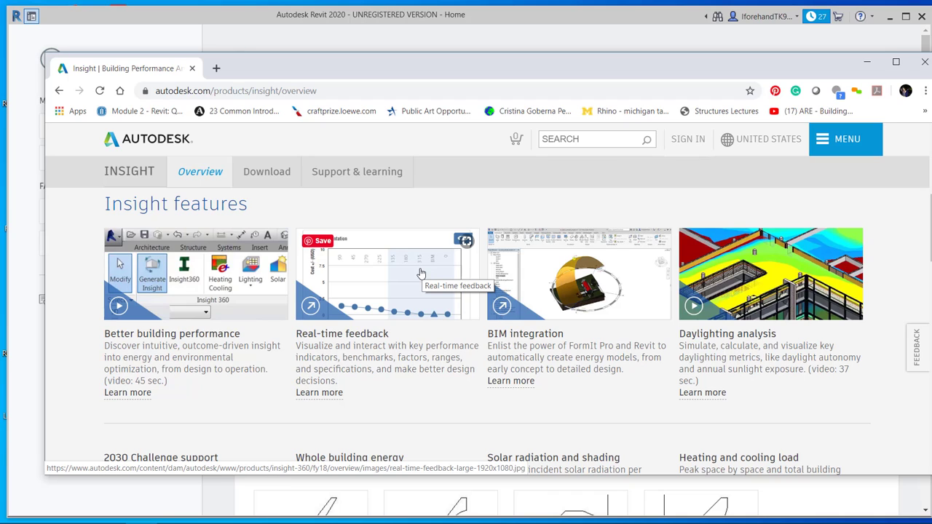
Step: Switch back to Revit and create a new project, replacing the preselected Construction Template with another template
left_click(206, 22)
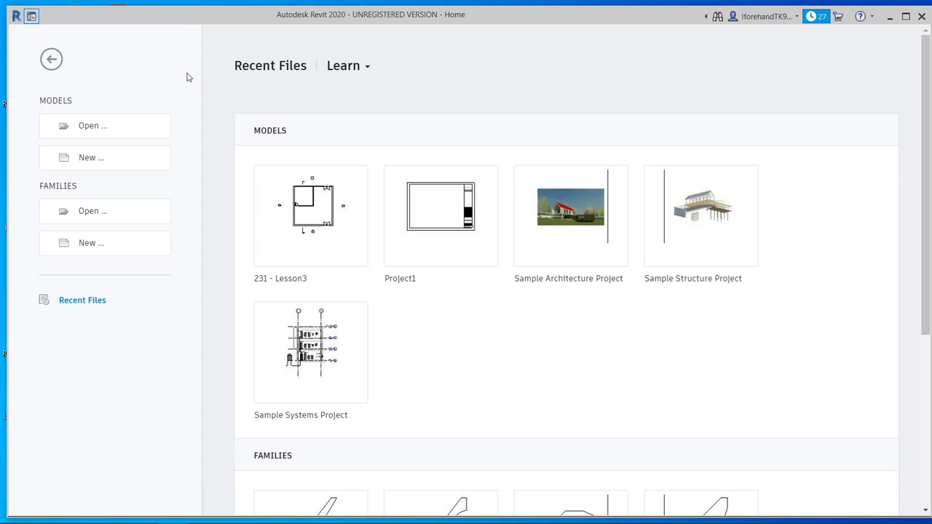
left_click(117, 160)
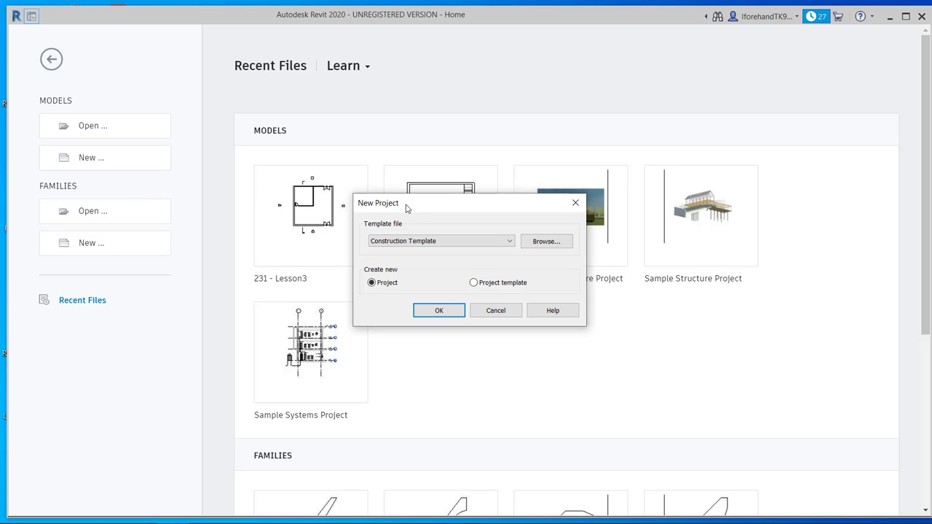
left_click(500, 241)
left_click(476, 269)
left_click(439, 311)
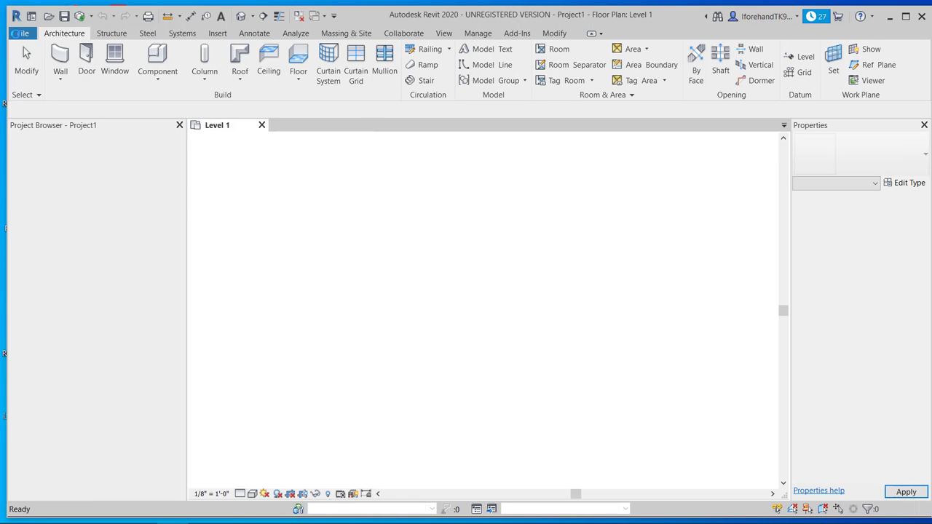
left_click(22, 34)
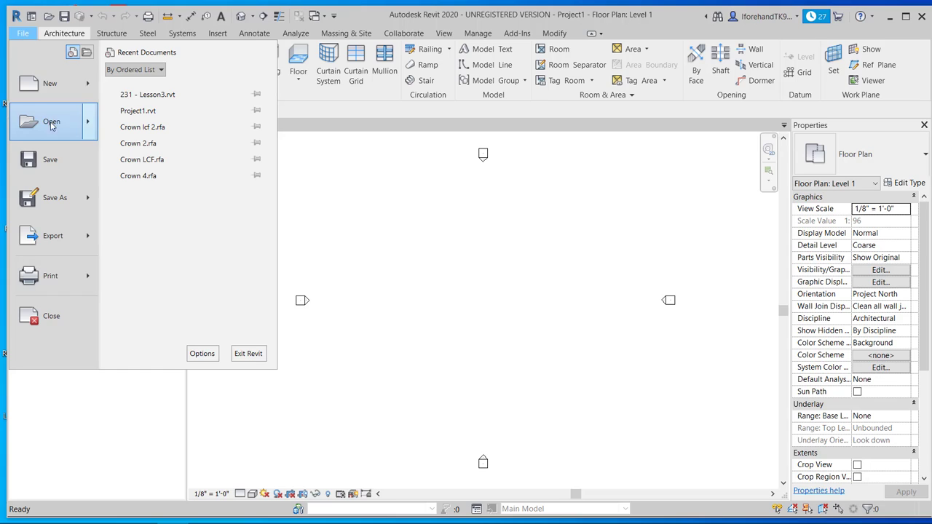
mouse_move(92, 83)
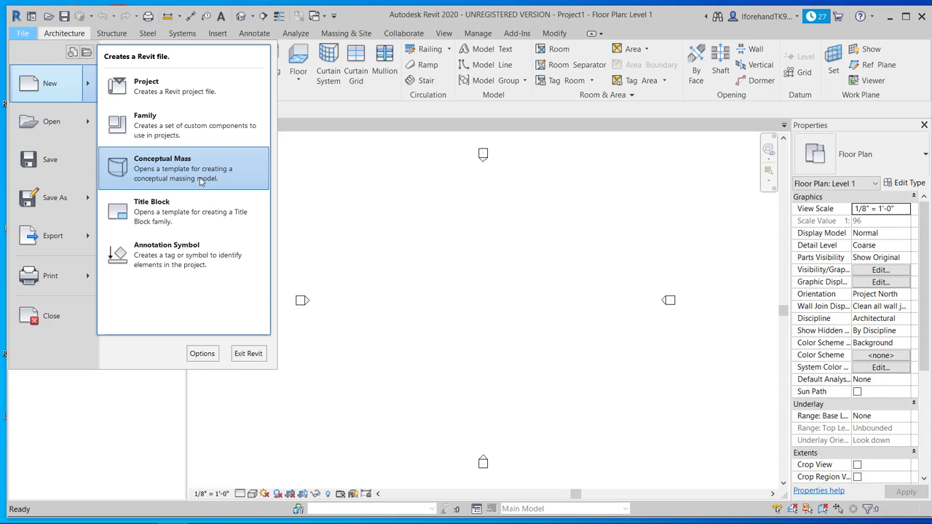
left_click(391, 309)
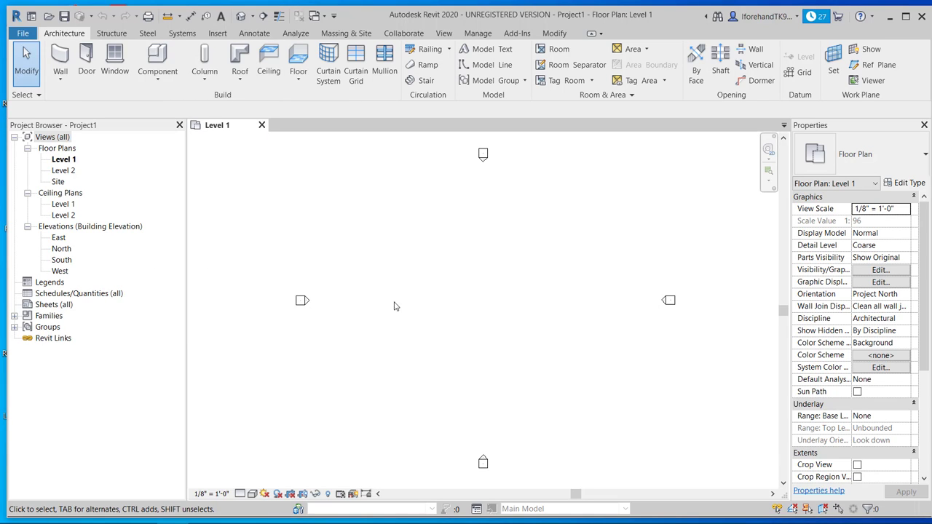
Step: Start an in-place conceptual mass in the Level 1 plan and name it Mass 1
scroll(465, 279, "down", 5)
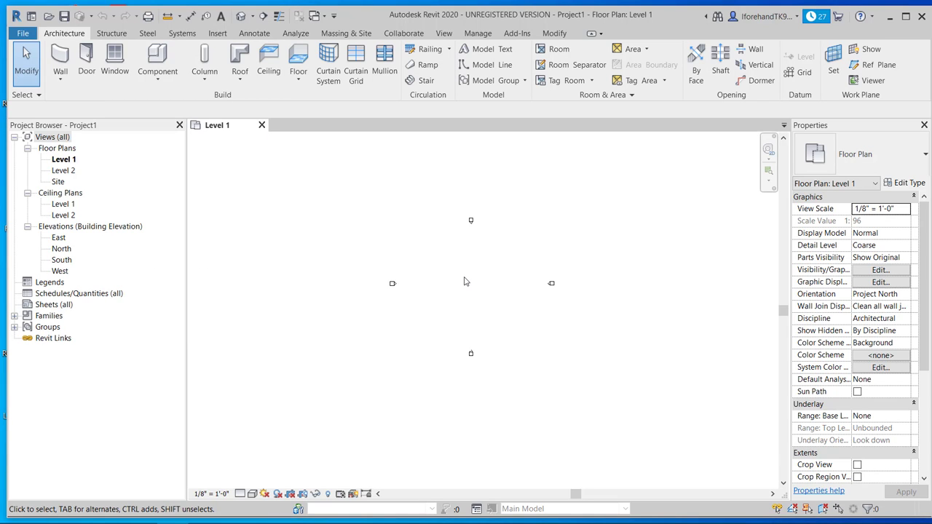
scroll(466, 282, "up", 2)
scroll(467, 283, "up", 1)
left_click(348, 35)
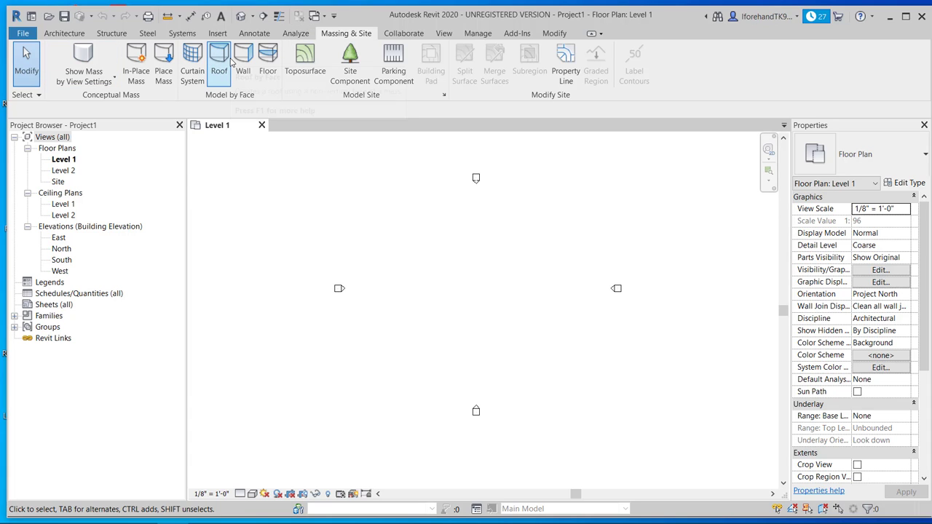
left_click(136, 67)
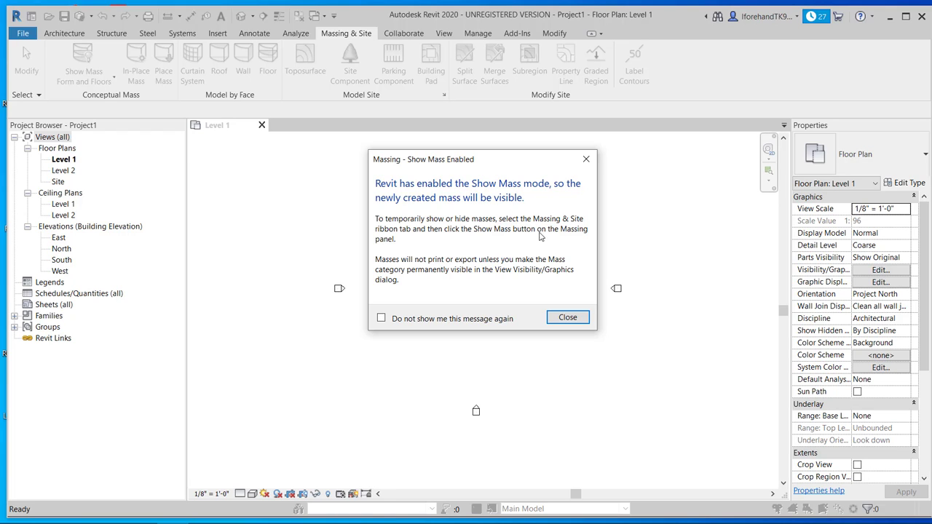
left_click(568, 318)
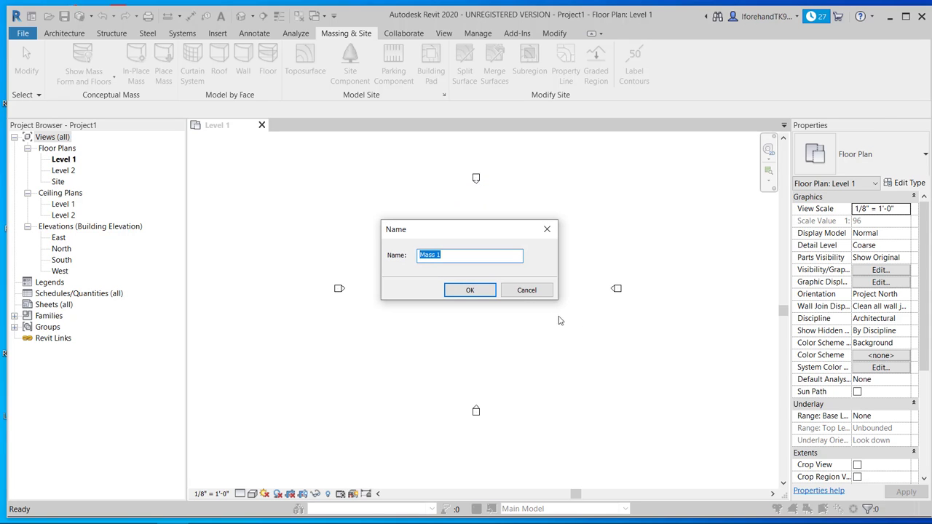
left_click(469, 291)
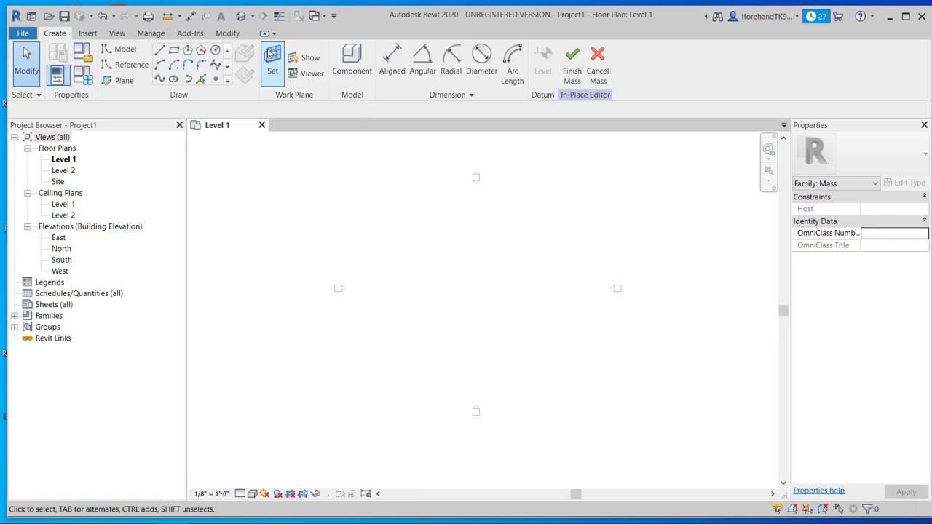
Step: Draw an 80'-0" by 32'-0" rectangle between the elevation markers on Level 1 and finish the mass
left_click(175, 56)
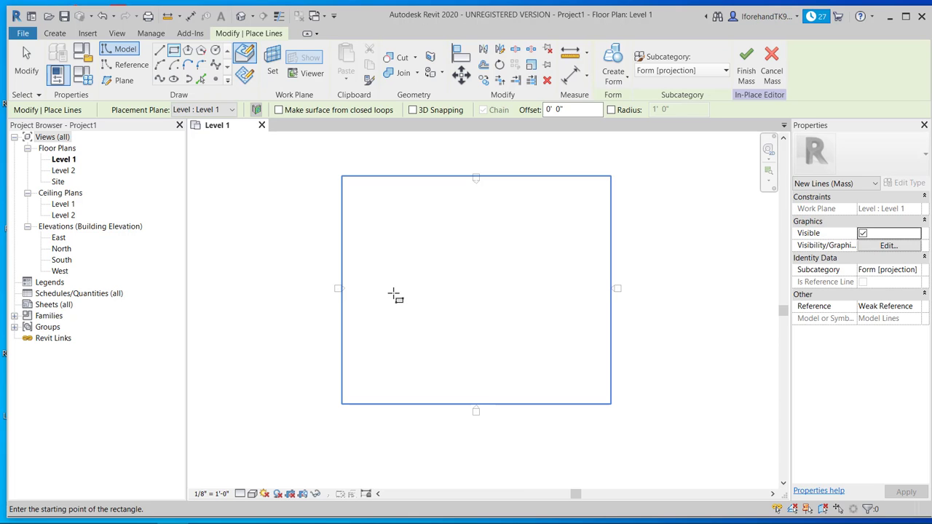
left_click(387, 287)
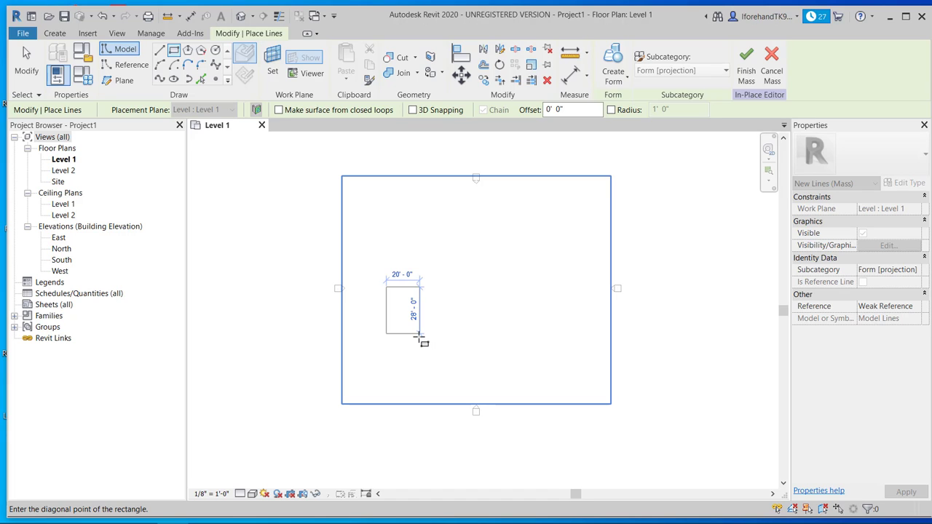
scroll(421, 337, "up", 2)
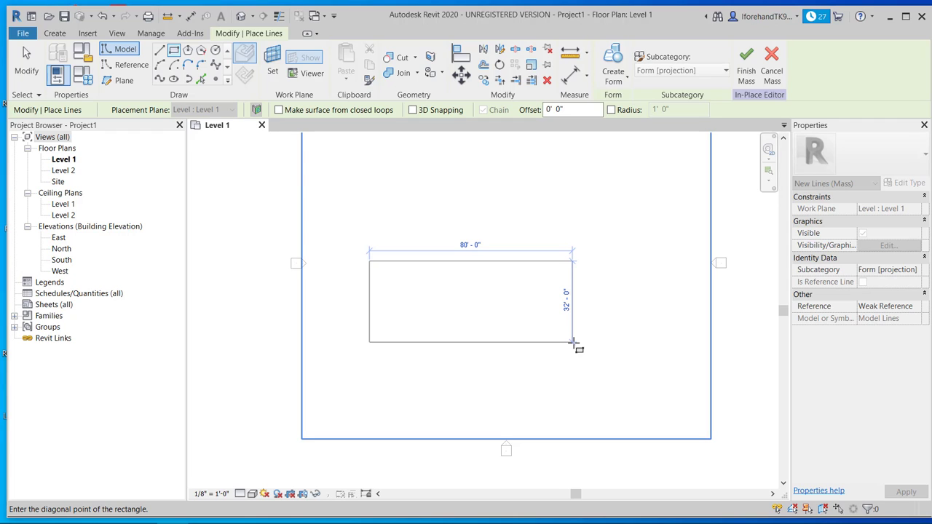
left_click(573, 342)
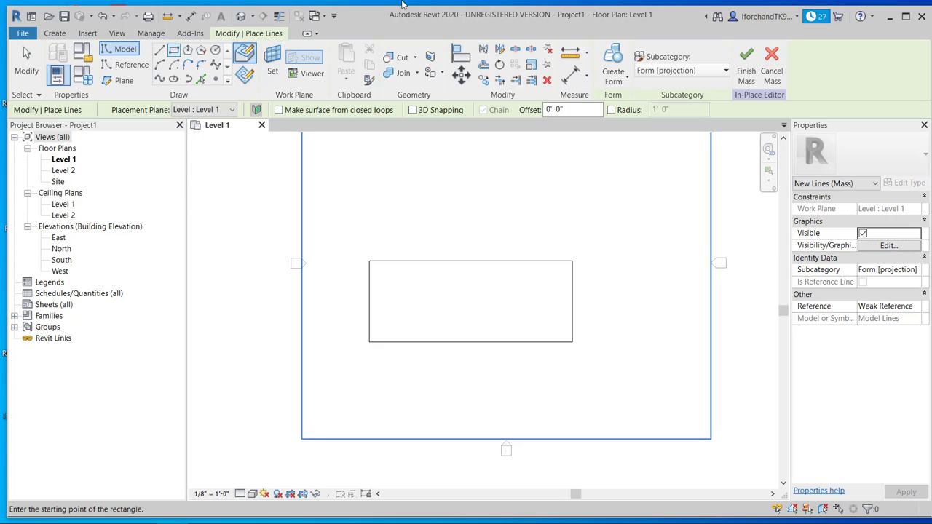
left_click(747, 69)
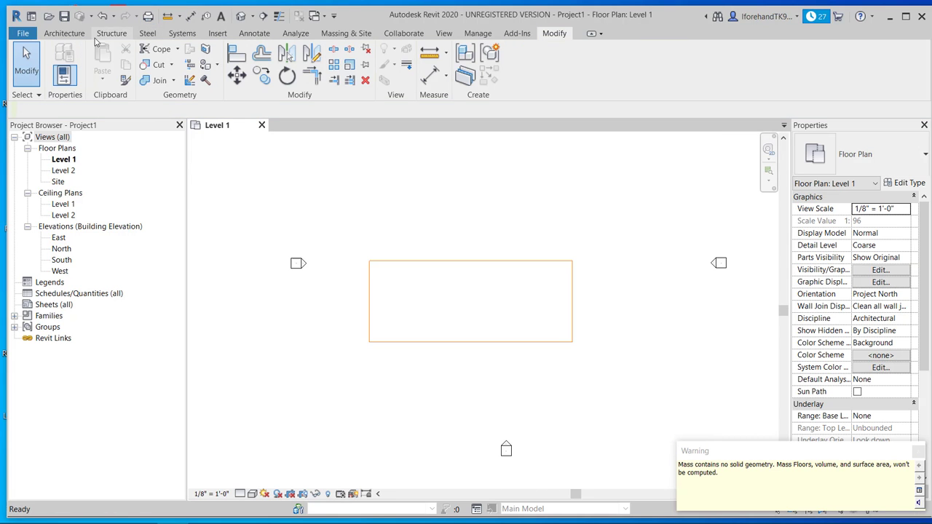
Step: Open the default 3D view and select the rectangular mass to examine it
left_click(344, 33)
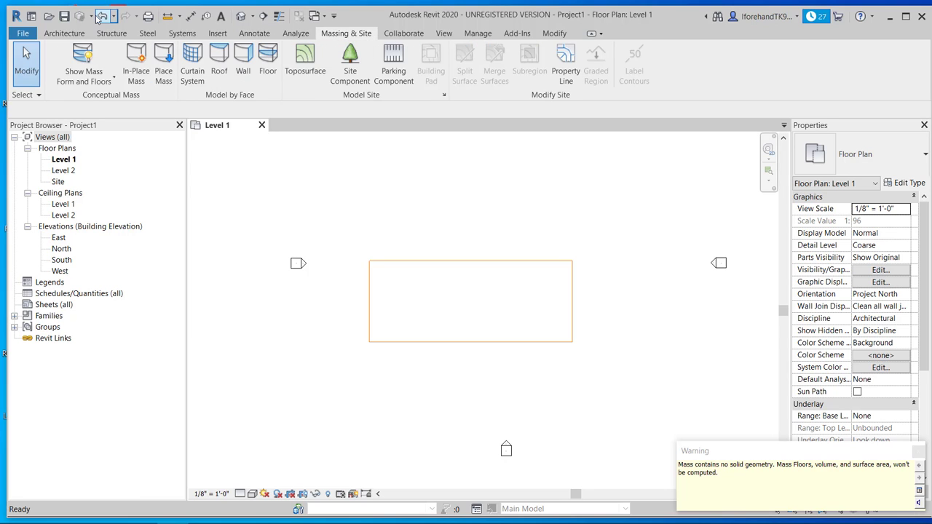
left_click(242, 17)
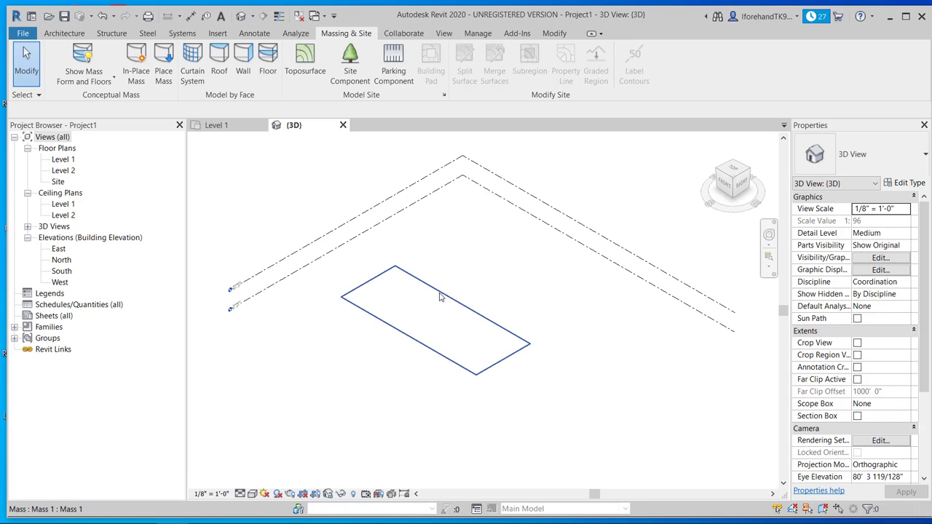
left_click(439, 297)
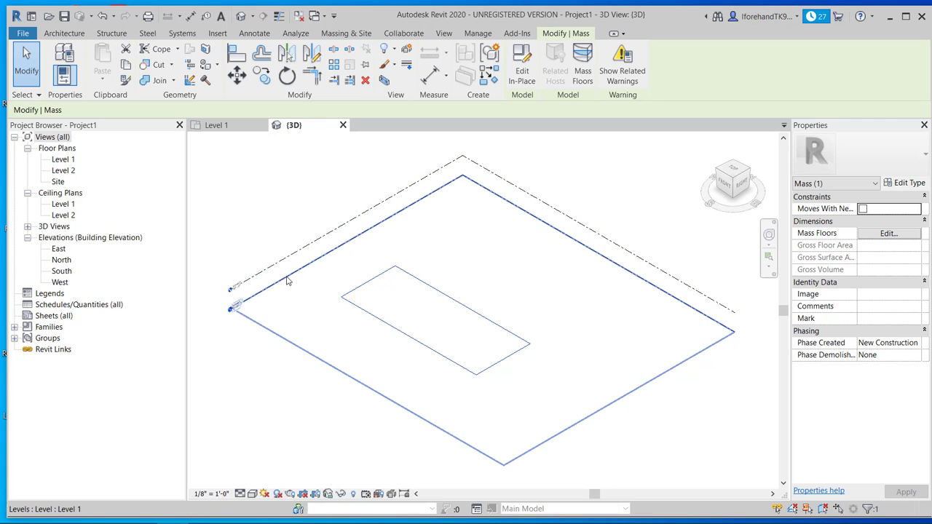
Step: Open the East elevation and add a level at 20'-0", 10'-0" above Level 2, matching the length of the existing levels
double_click(59, 249)
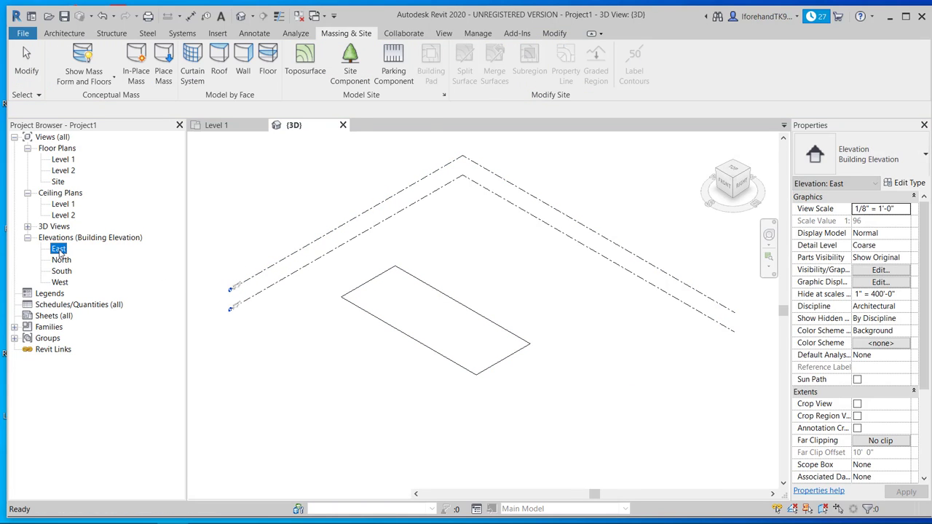
left_click(663, 292)
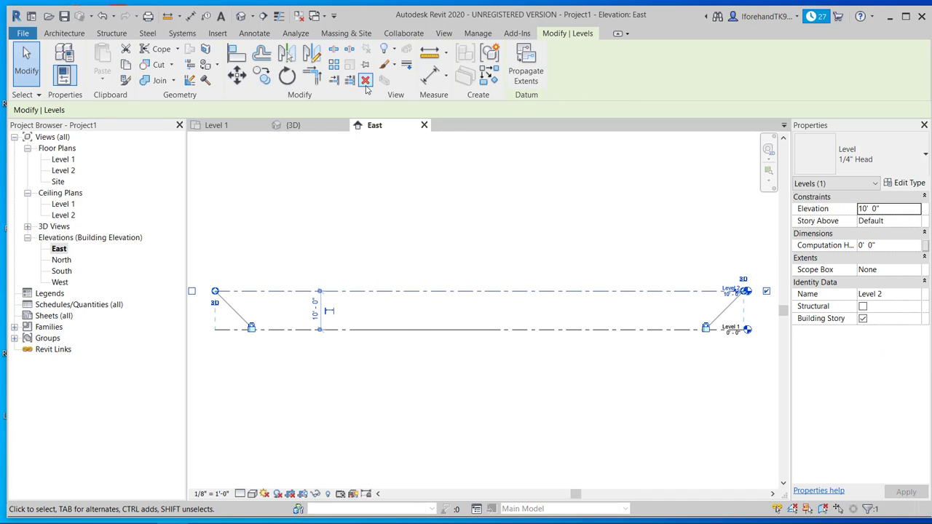
left_click(216, 34)
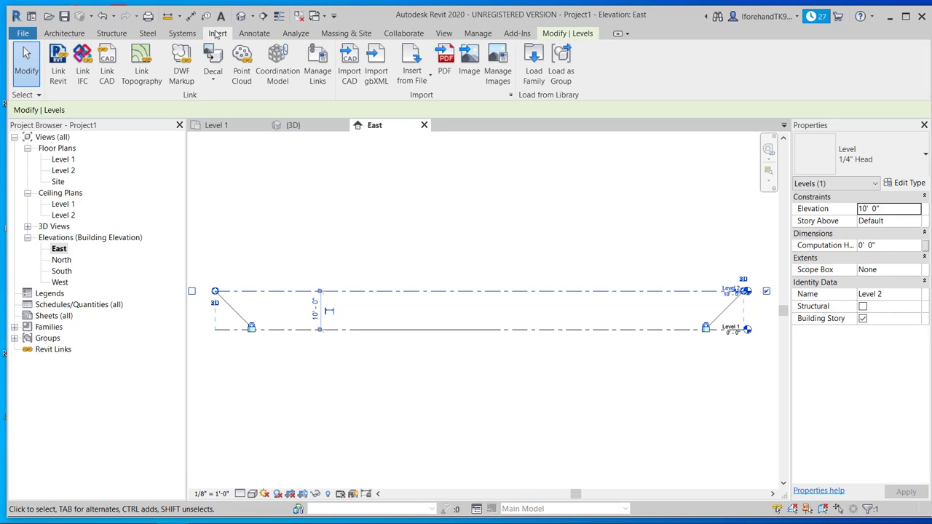
scroll(221, 37, "up", 3)
left_click(222, 36)
left_click(109, 35)
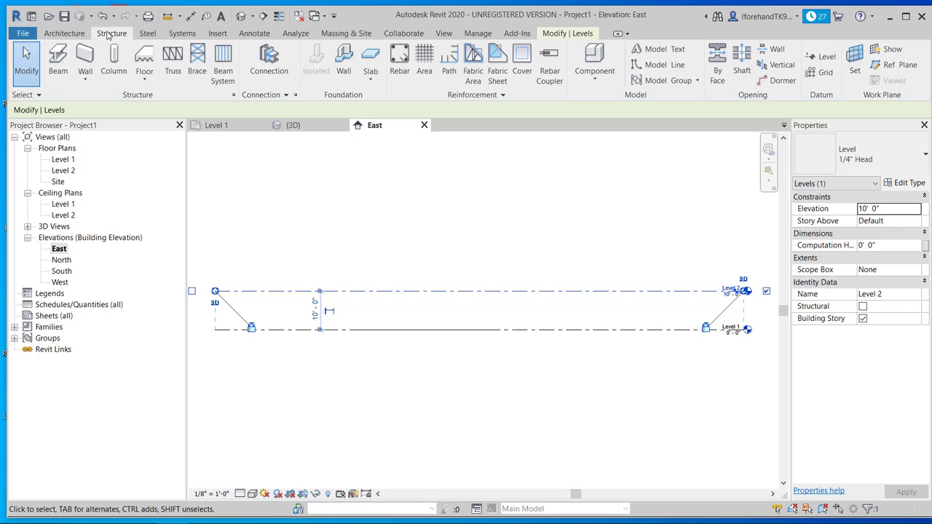
left_click(818, 61)
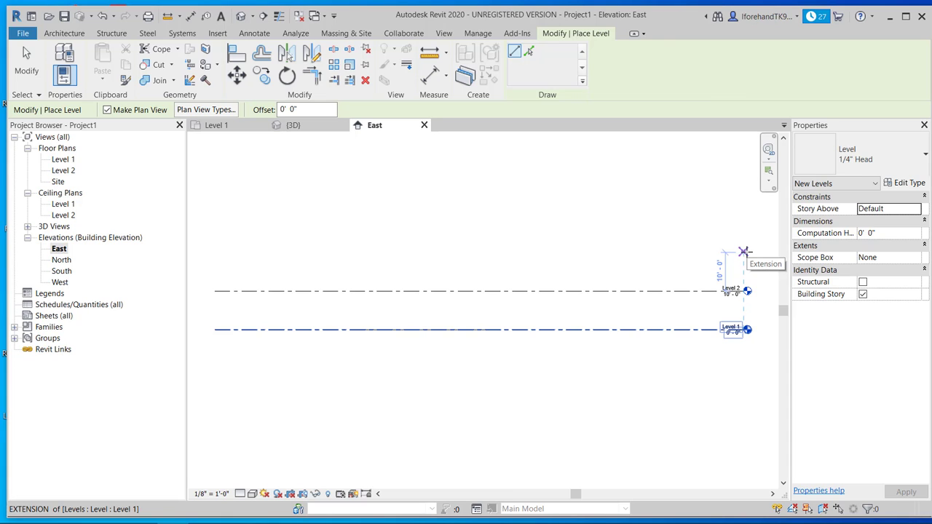
left_click(744, 252)
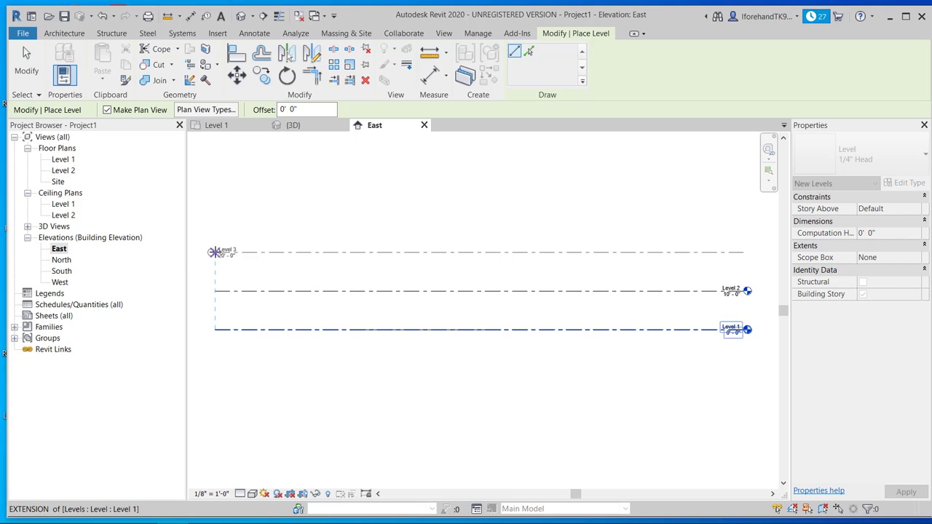
left_click(212, 252)
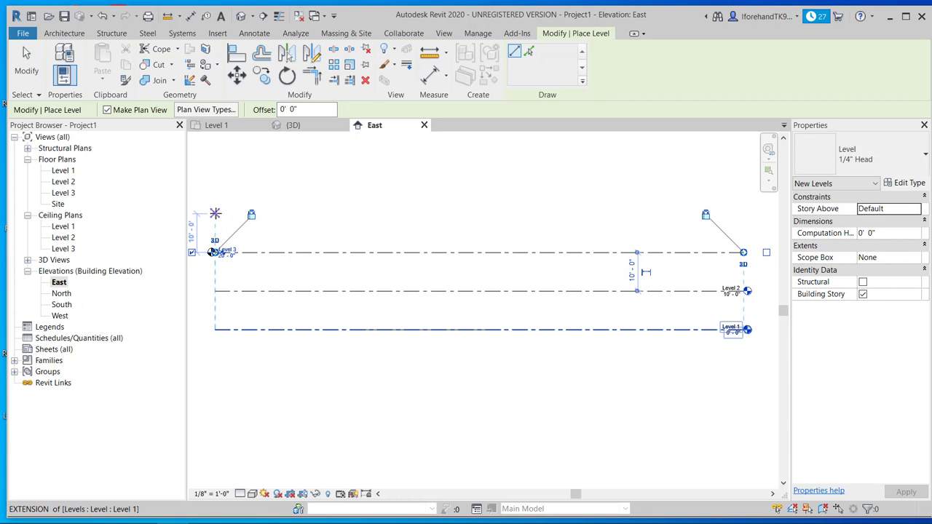
Step: Add a level at 30'-0", 10'-0" above Level 3, aligned to both ends of the existing levels
left_click(214, 213)
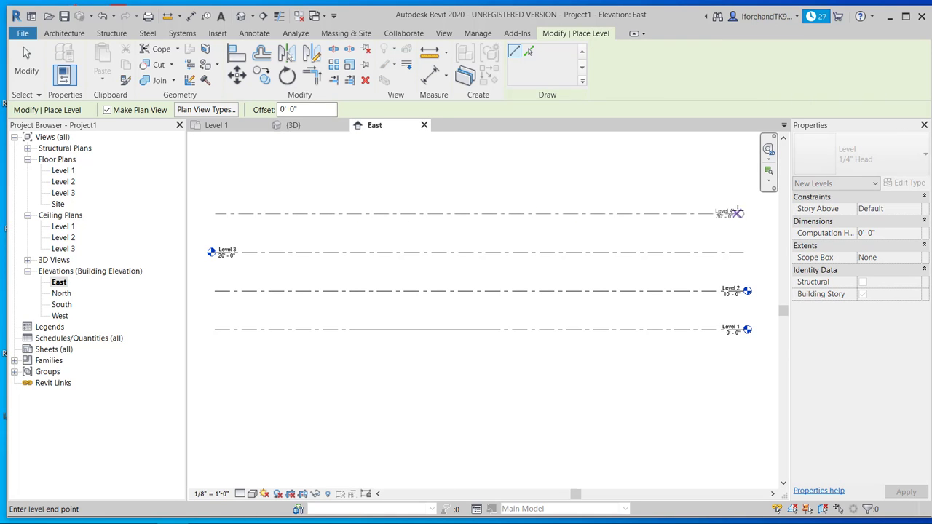
left_click(739, 212)
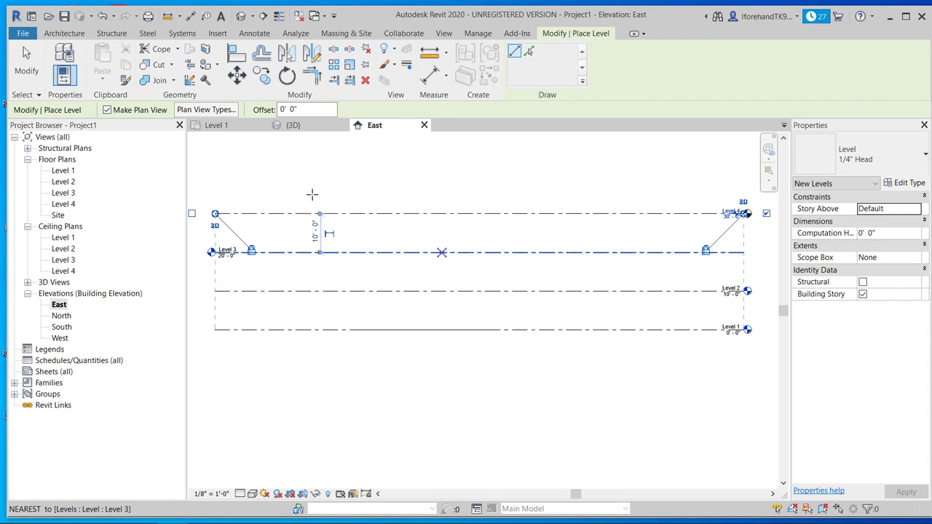
left_click(26, 62)
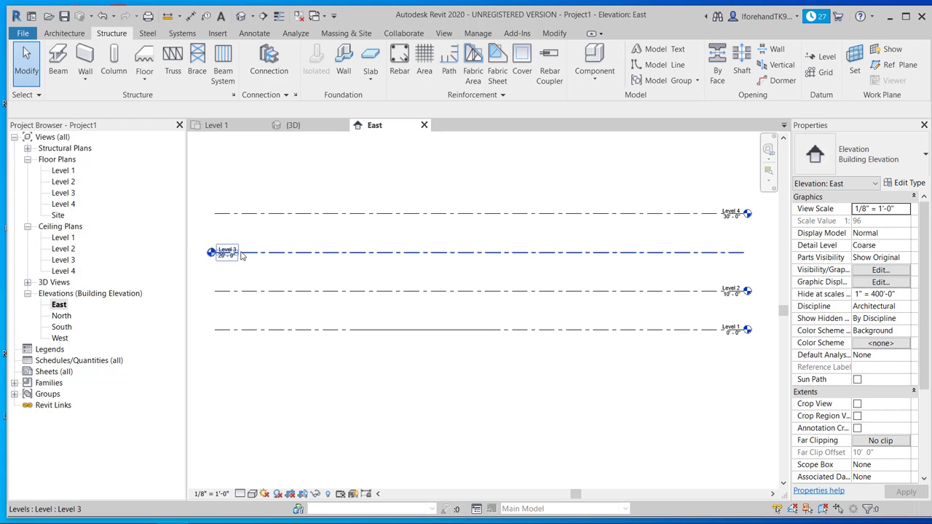
left_click(242, 254)
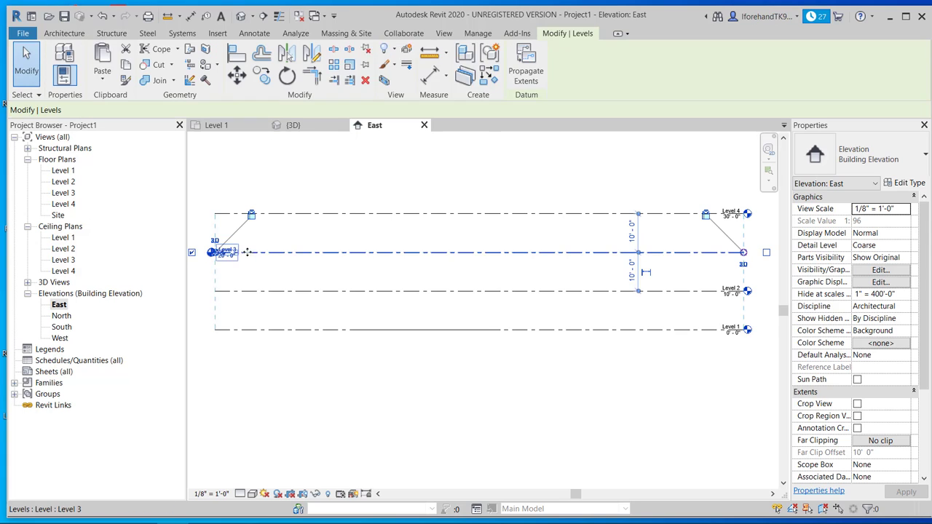
left_click(206, 276)
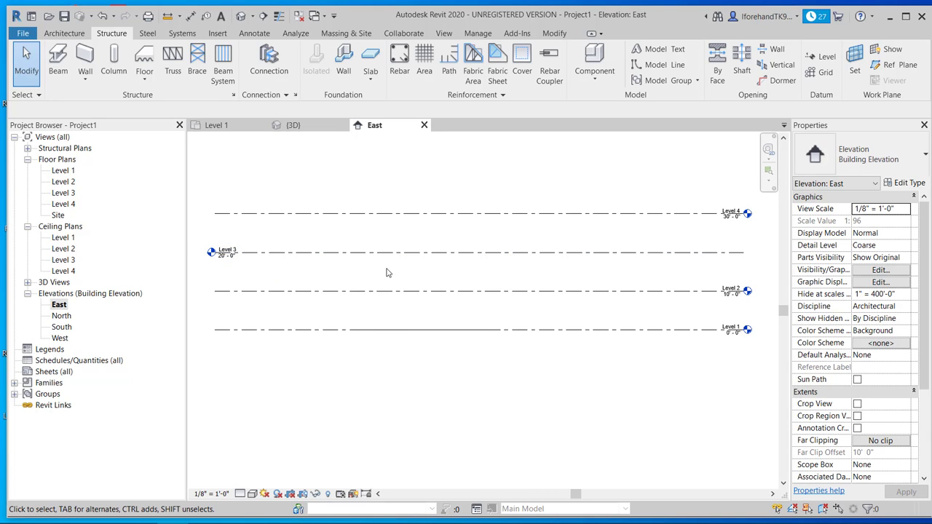
Step: Add a fifth level 10'-0" above Level 4, aligned to both ends of the levels below
scroll(381, 240, "down", 1)
middle_click_drag(389, 256, 388, 337)
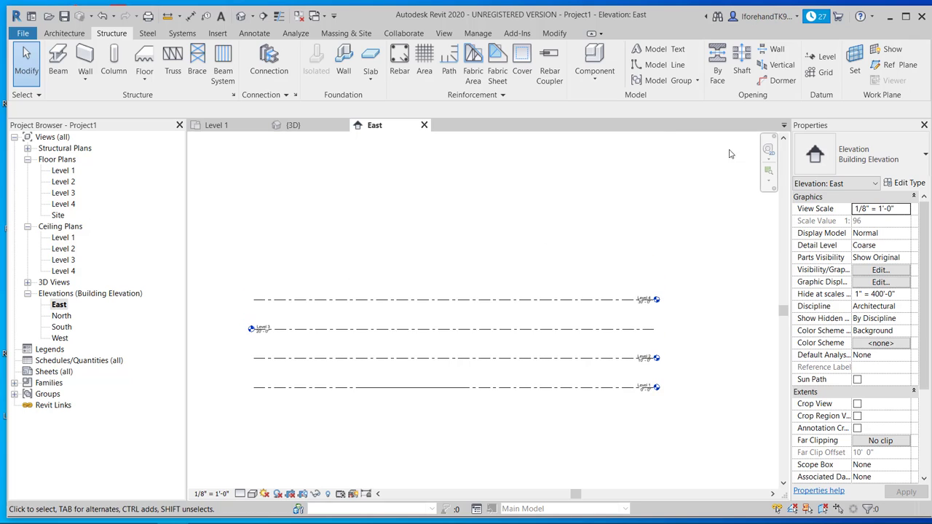
left_click(819, 58)
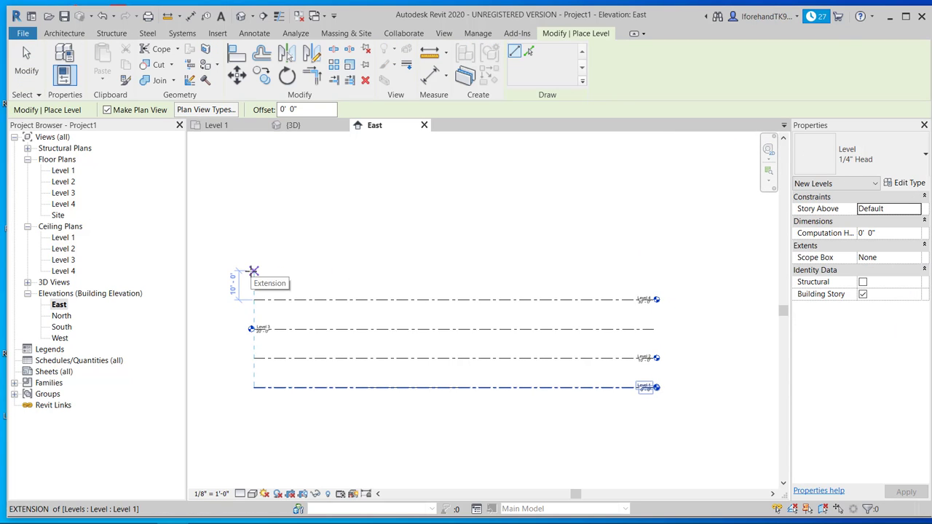
left_click(252, 270)
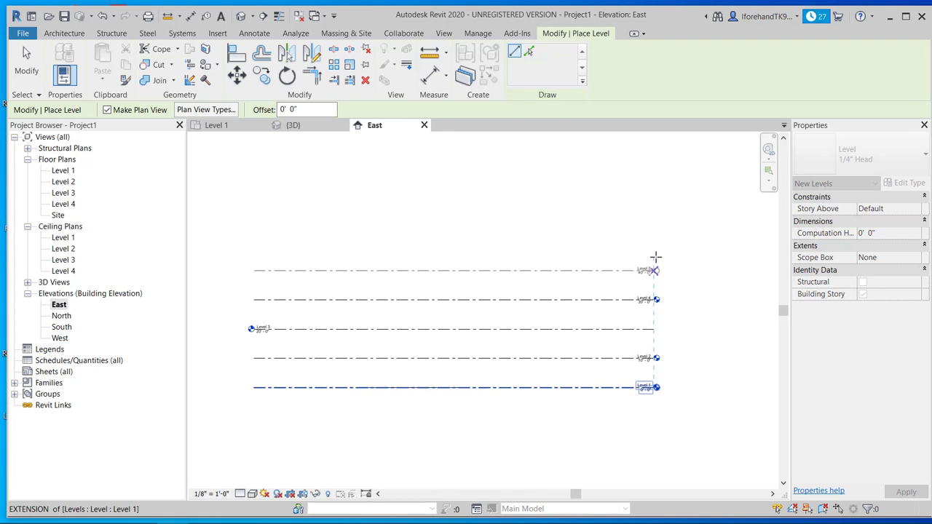
left_click(657, 257)
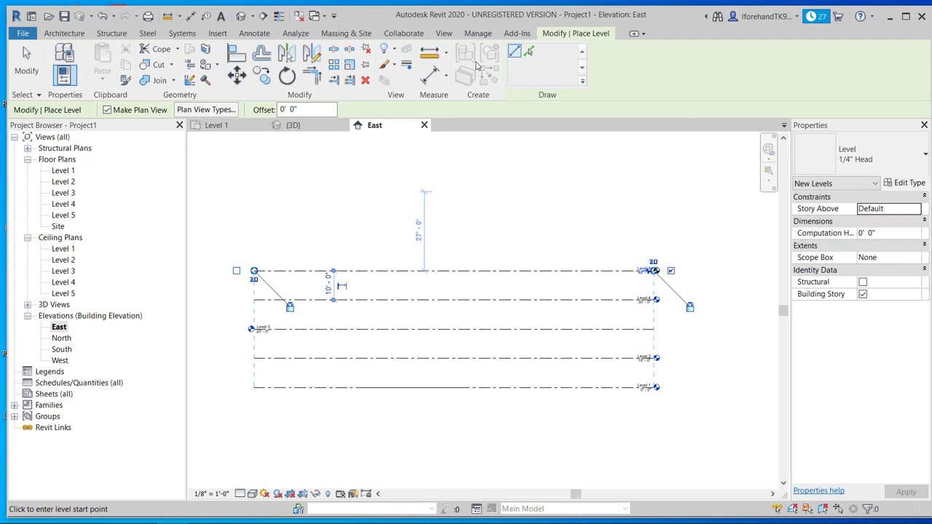
left_click(29, 75)
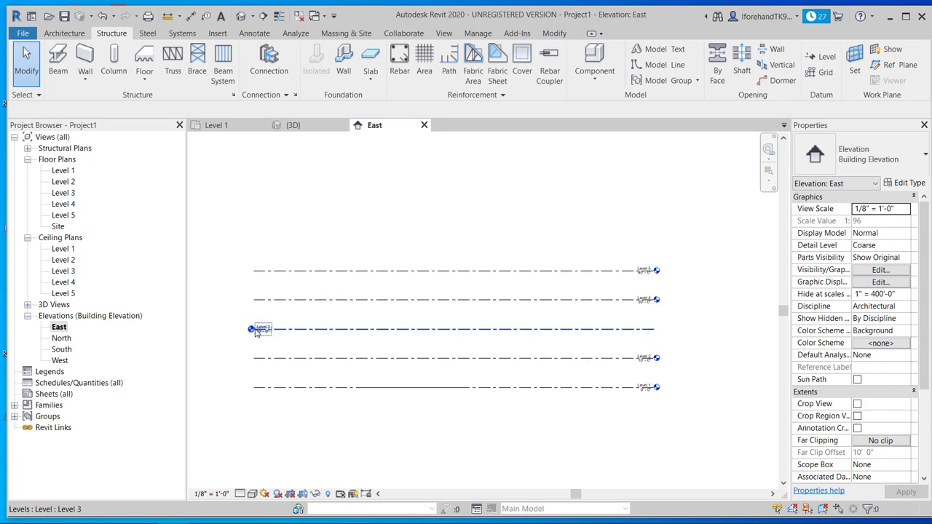
Step: Move Level 3's level head to the same end as the heads of the other levels
left_click(297, 331)
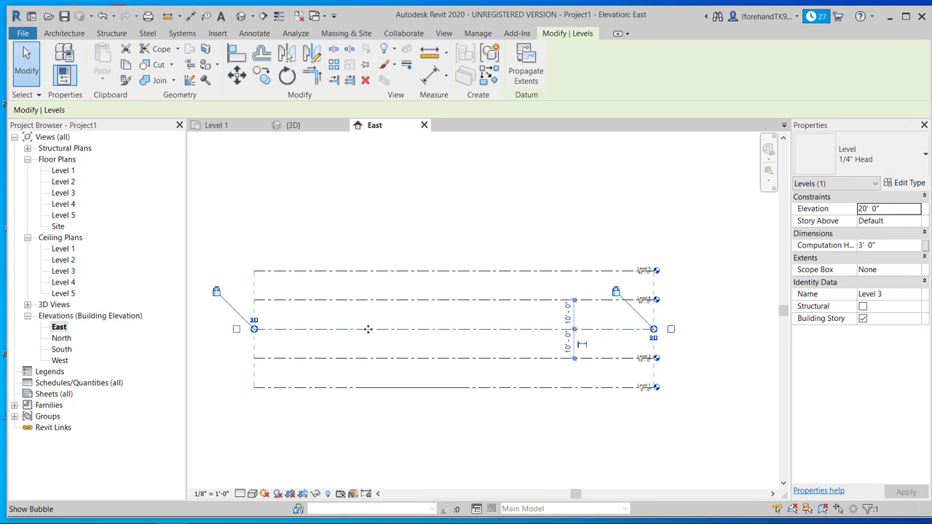
left_click(709, 362)
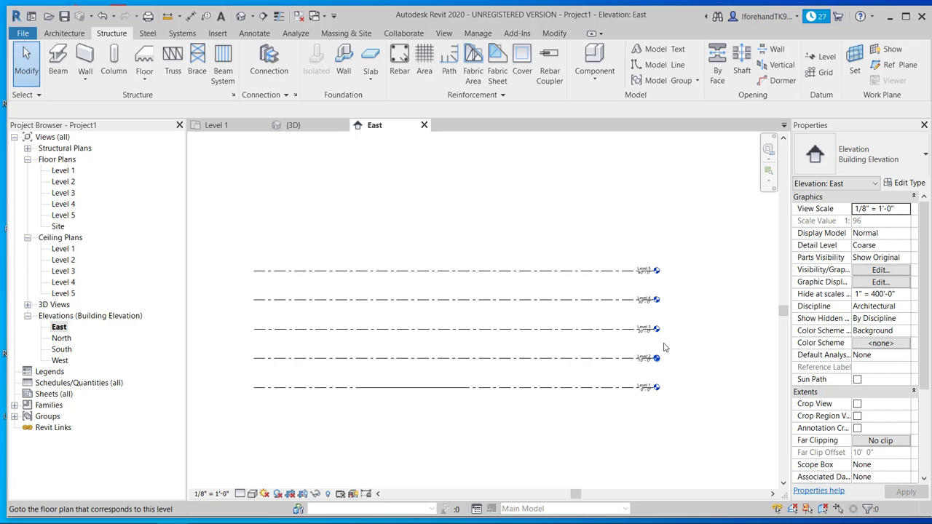
Step: Show a second level head at the opposite end of Level 3 and hide it again
left_click(624, 329)
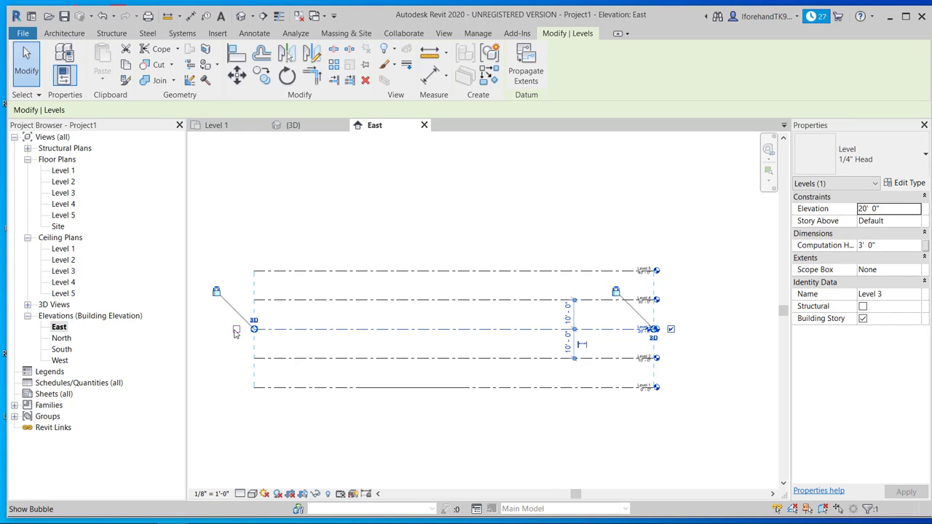
left_click(236, 333)
left_click(204, 346)
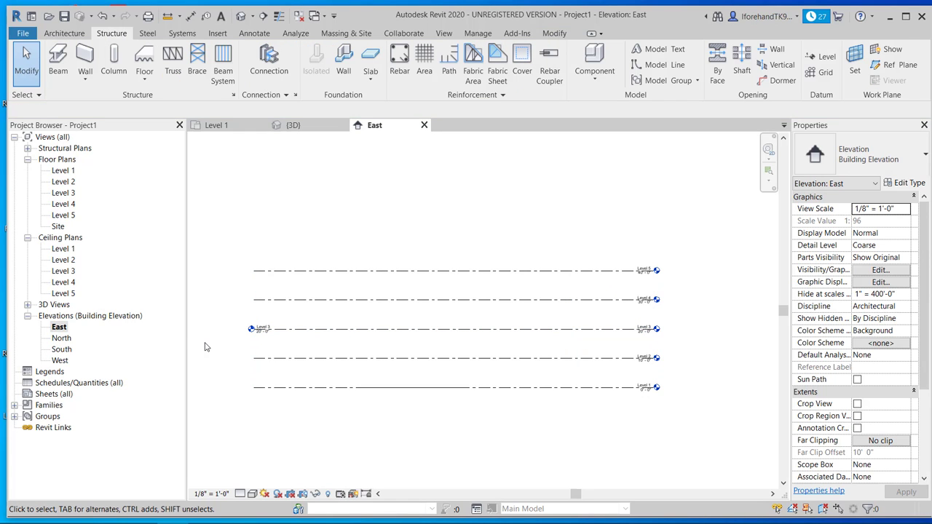
left_click(255, 329)
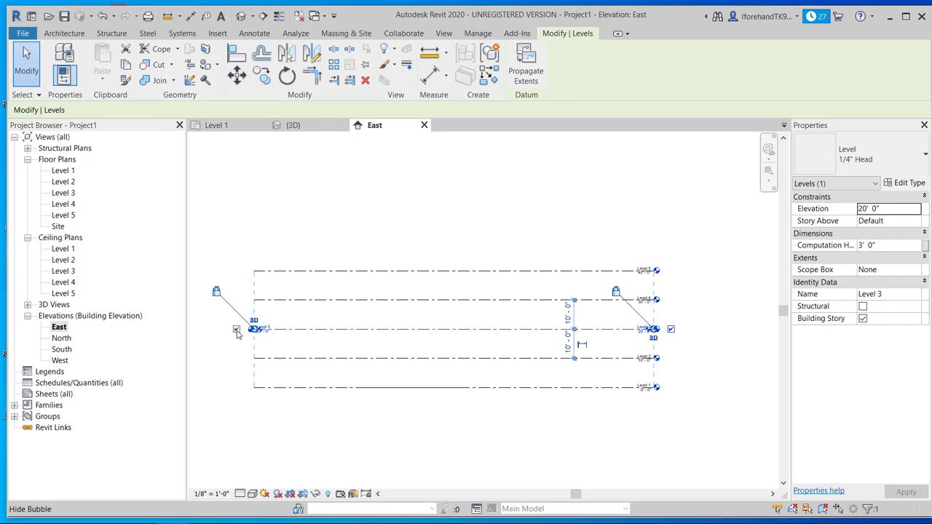
left_click(234, 357)
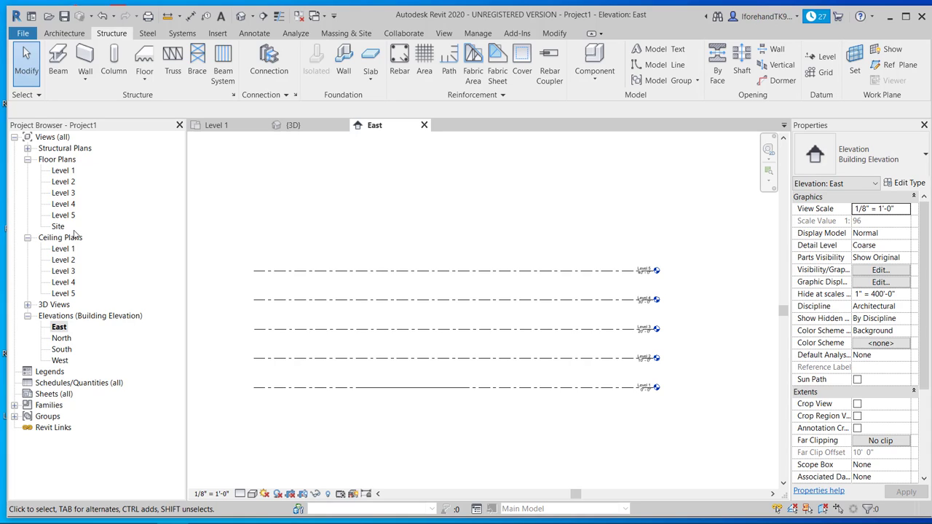
Step: Return to the 3D view and select the Mass 1 rectangle to examine it below the new levels
left_click(295, 127)
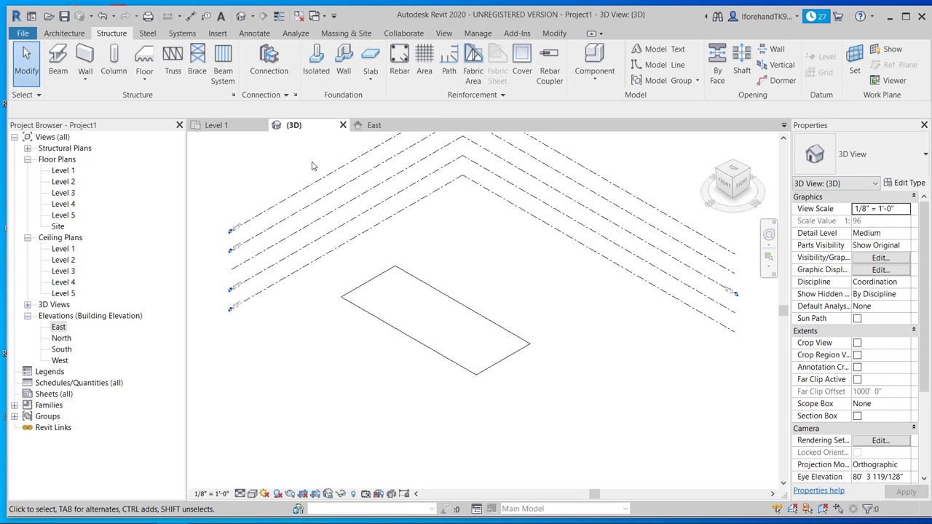
left_click(369, 283)
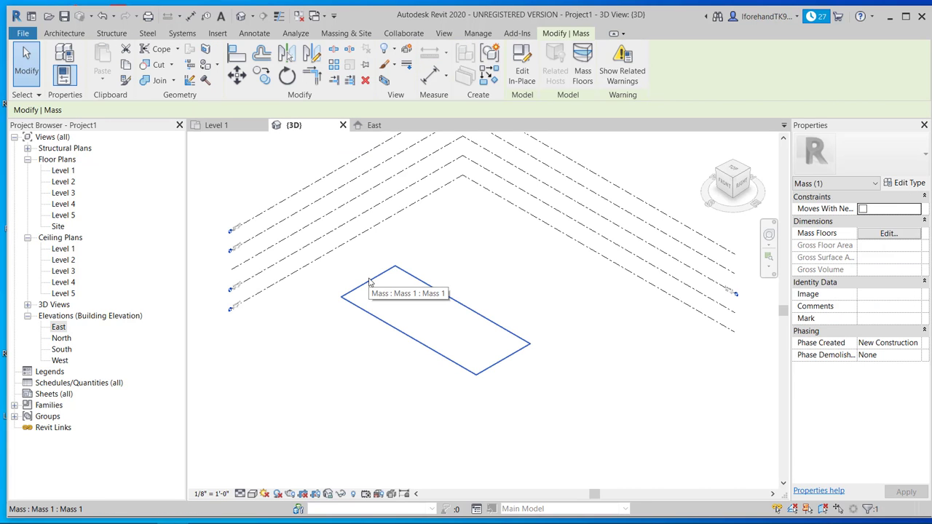
left_click(448, 246)
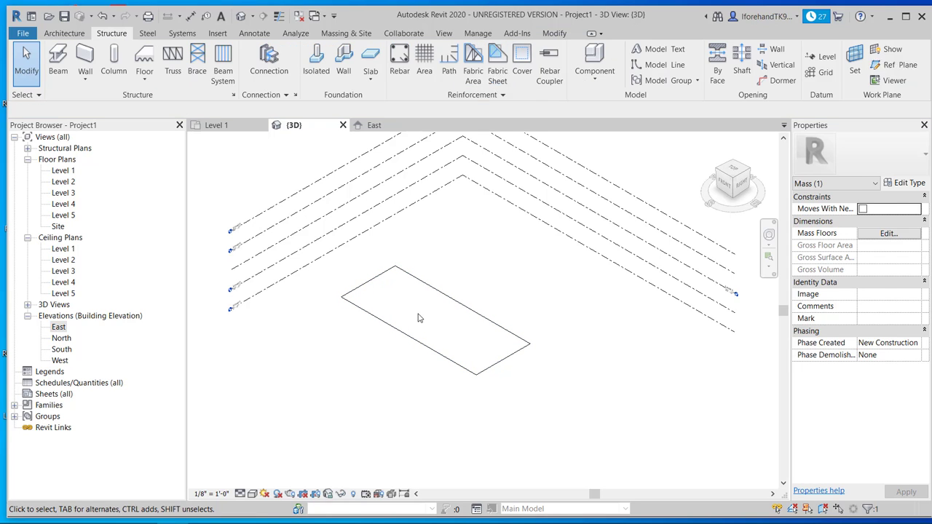
left_click(386, 325)
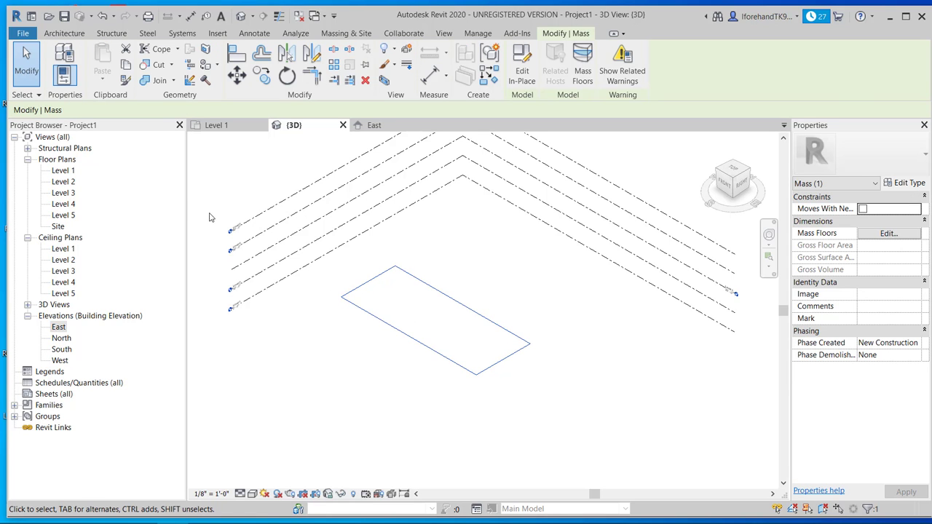
left_click(325, 34)
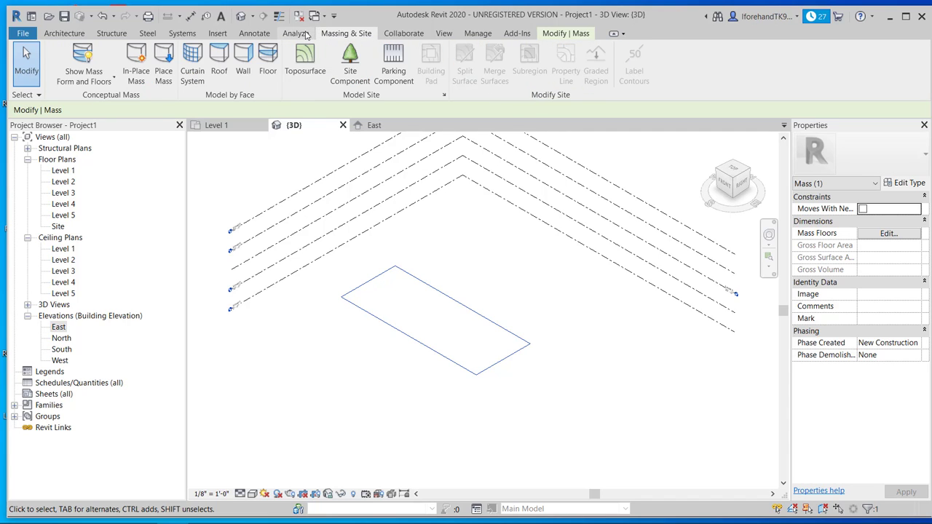
left_click(298, 35)
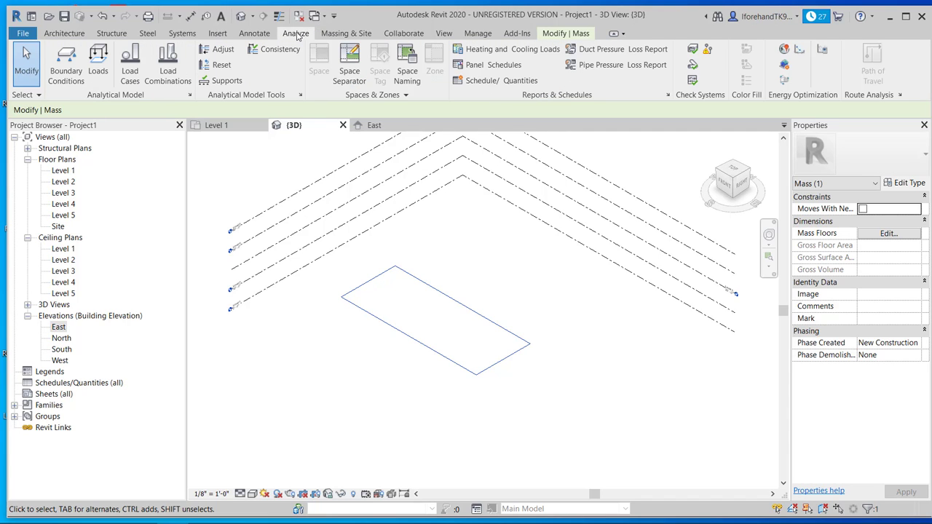
left_click(344, 36)
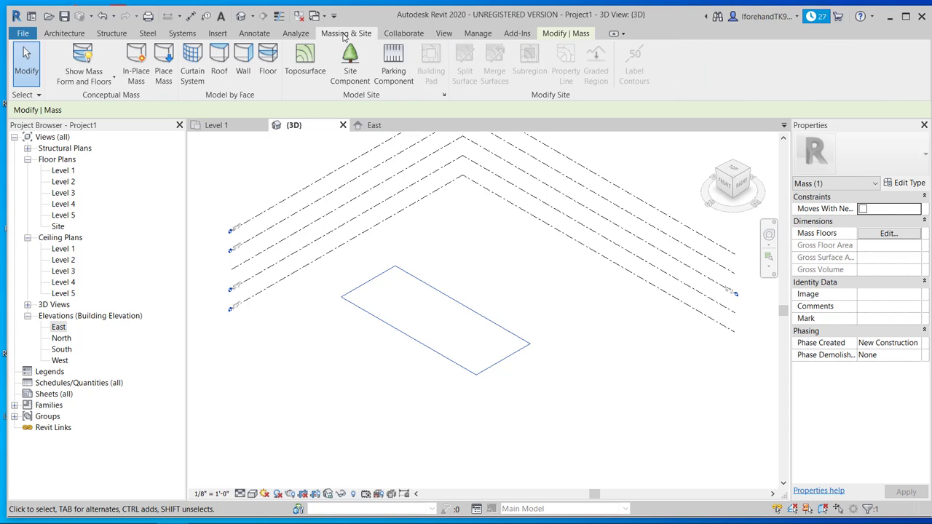
left_click(134, 63)
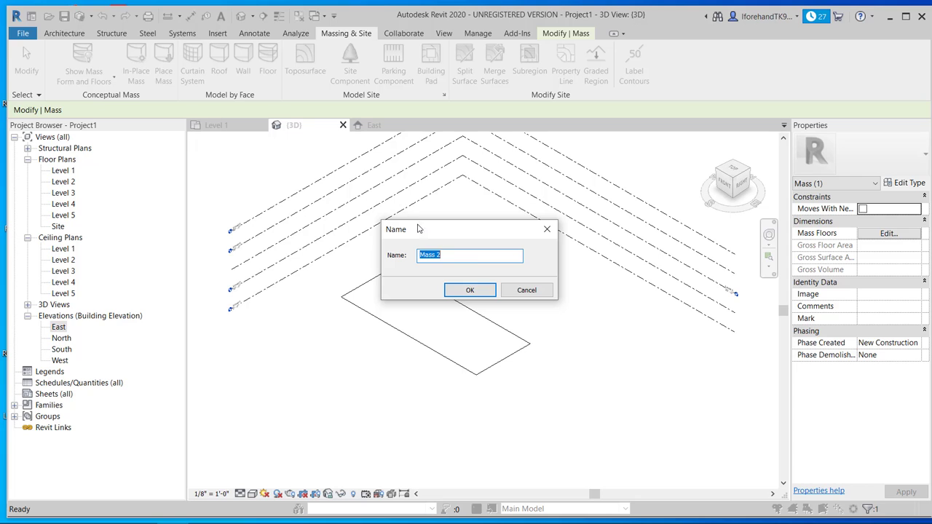
left_click(471, 290)
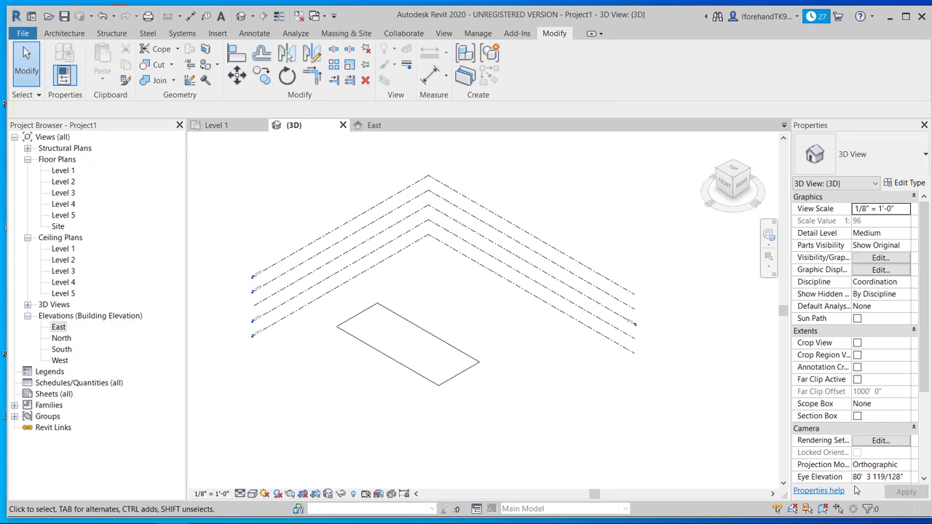
Step: Delete the rectangular Mass 1 and start a new in-place conceptual mass
left_click(450, 343)
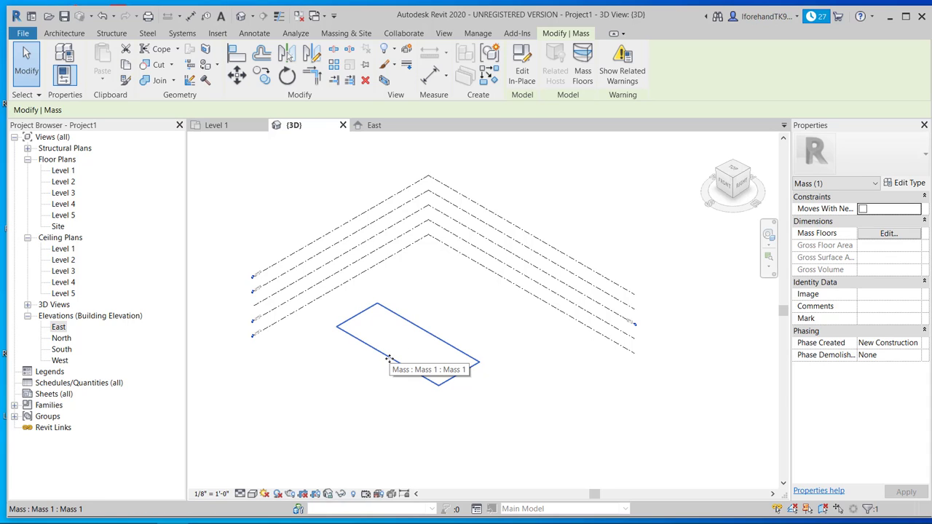
key("Delete")
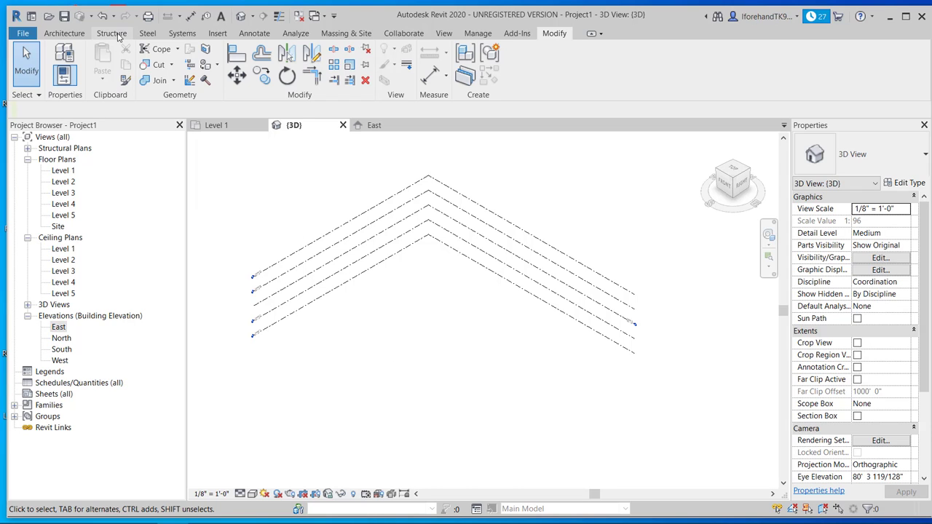
left_click(346, 33)
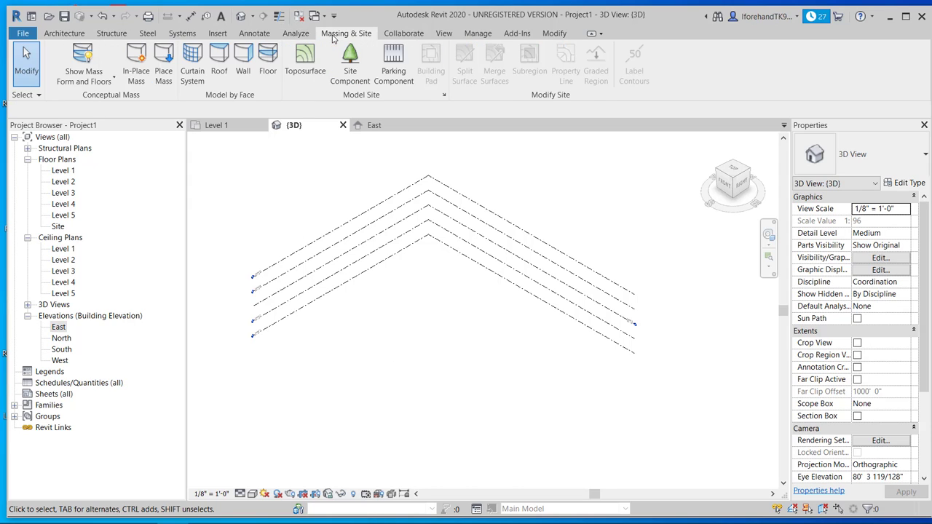
left_click(136, 61)
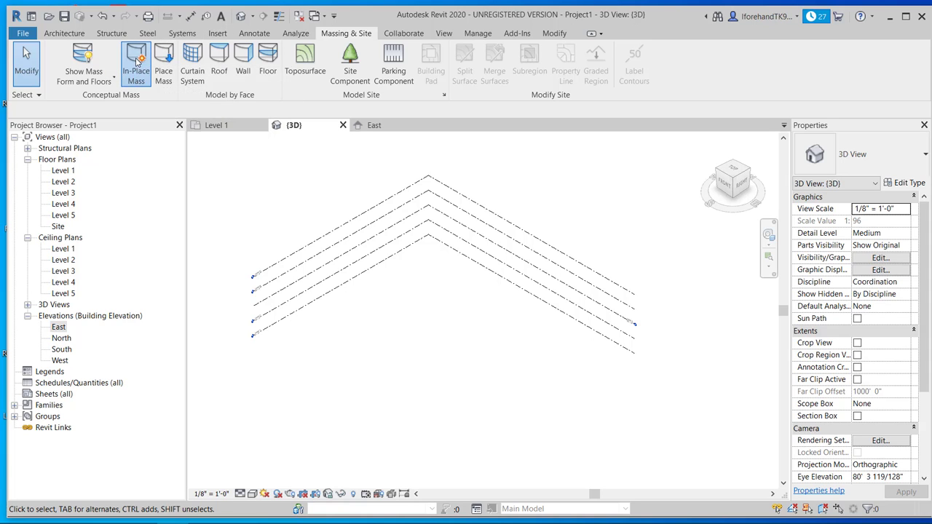
left_click(469, 291)
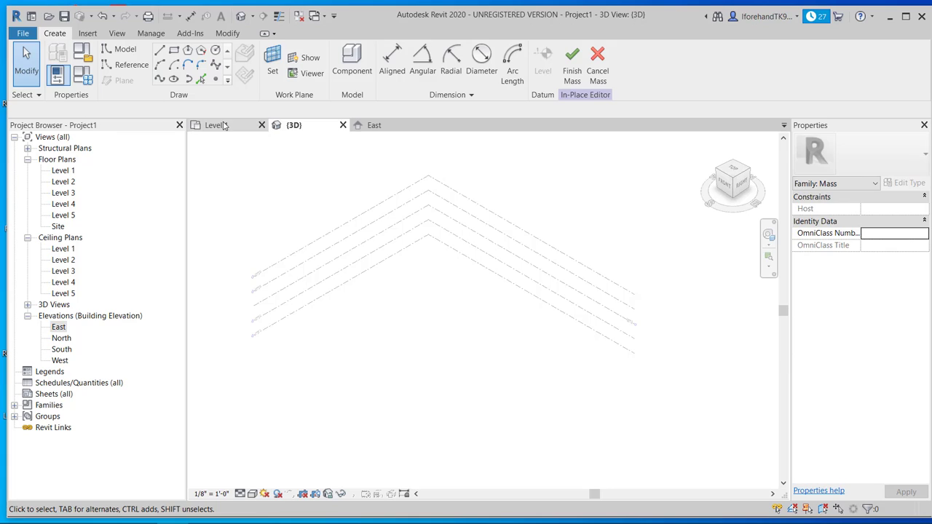
Step: Draw an 80'-0" by 32'-0" rectangle between the elevation markers on Level 1 and return to the 3D view
left_click(216, 125)
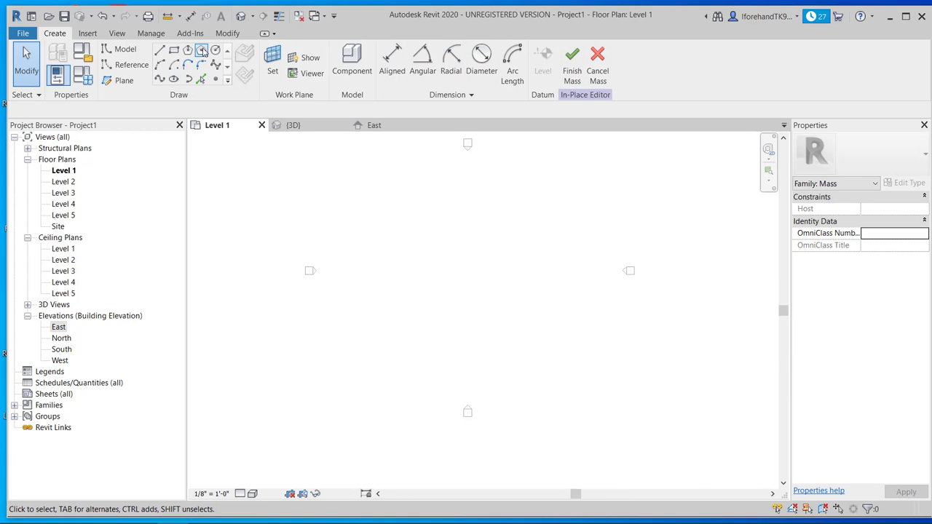
left_click(173, 49)
left_click(313, 141)
left_click(623, 404)
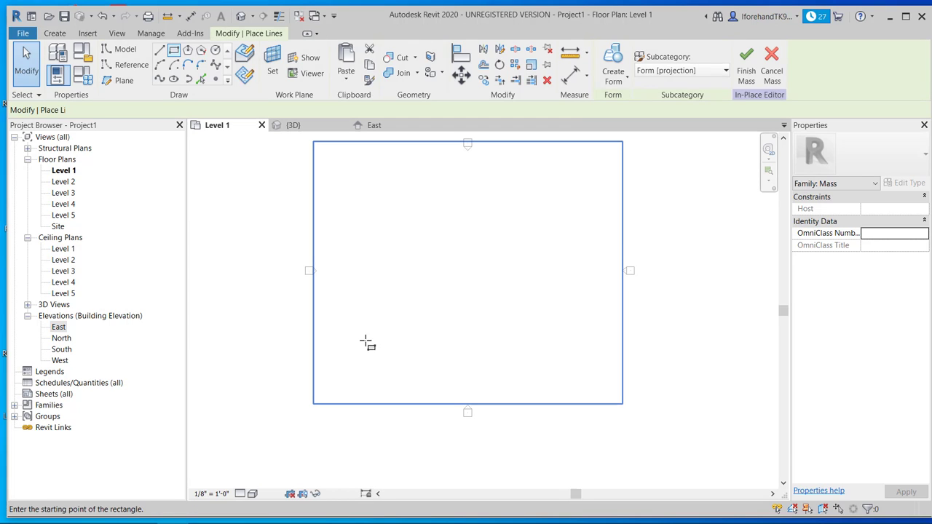
left_click(366, 339)
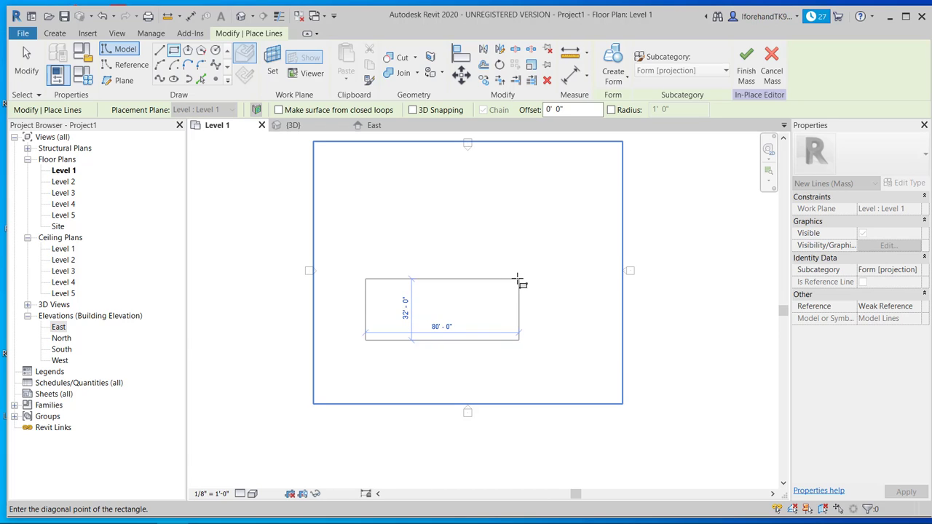
left_click(519, 279)
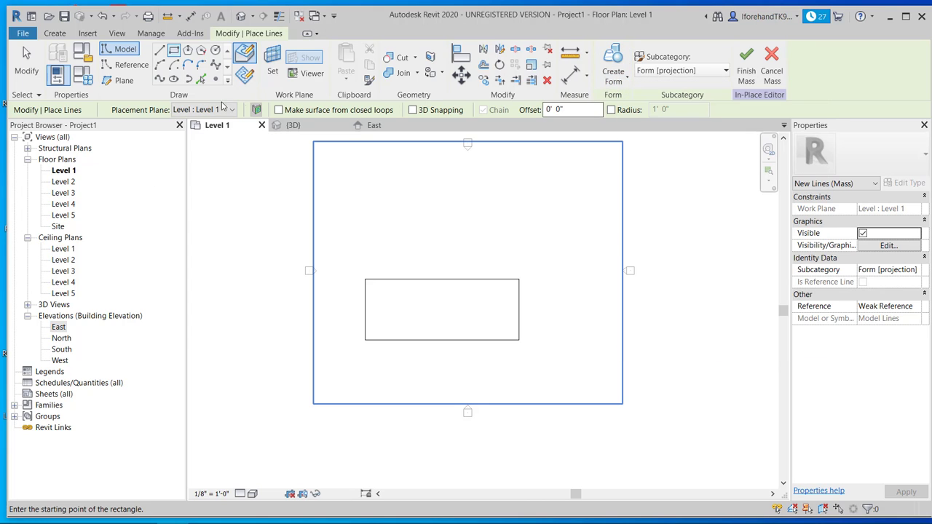
left_click(303, 126)
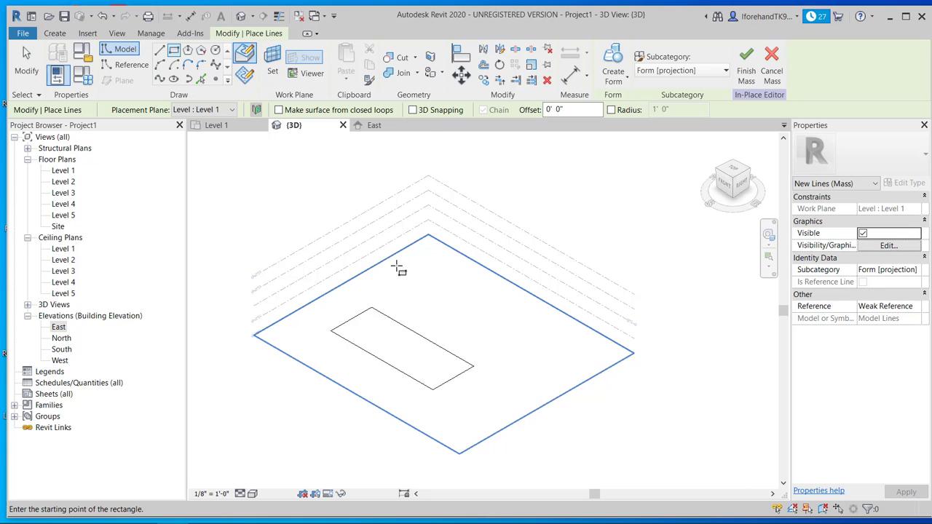
Step: Create a solid form from the 80'-0" by 32'-0" rectangle drawn on Level 1
left_click(26, 62)
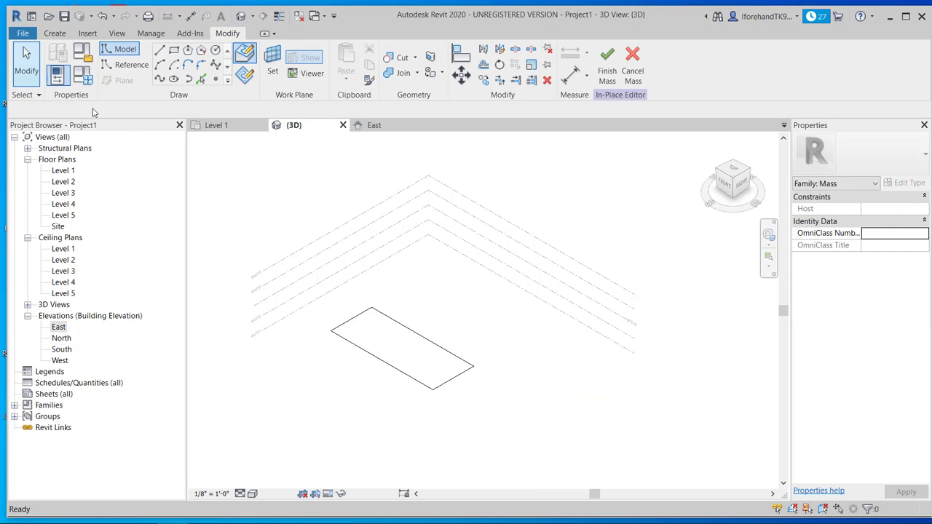
left_click(406, 331)
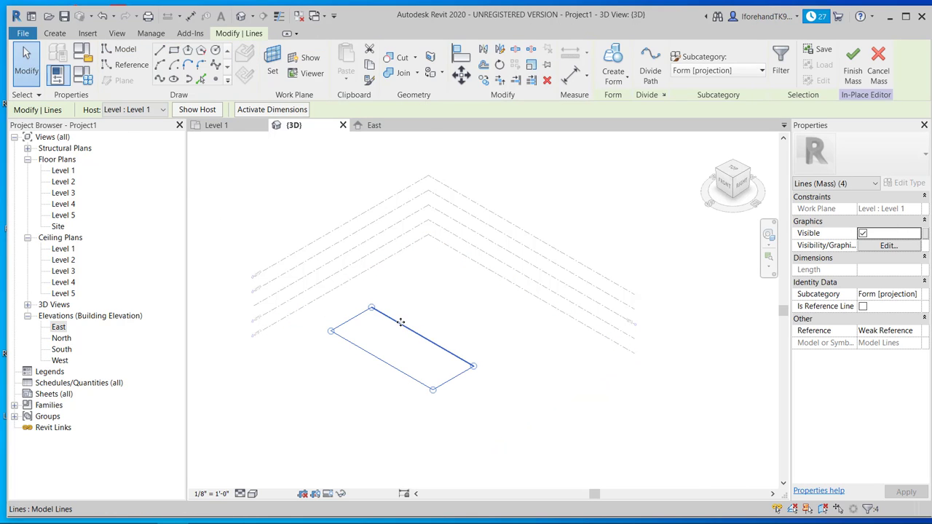
left_click(612, 55)
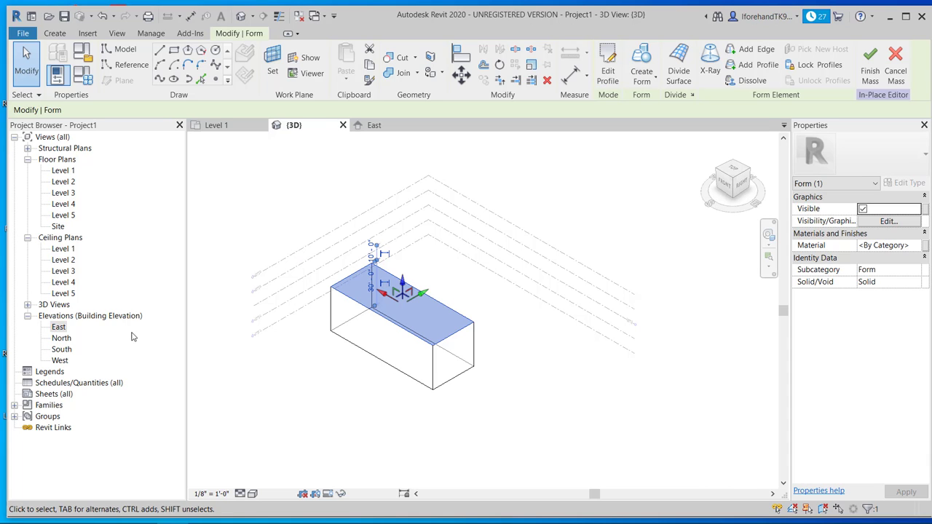
Step: In the East elevation, raise the form's top face to Level 5 for a 40'-0" height and return to the 3D view
double_click(61, 329)
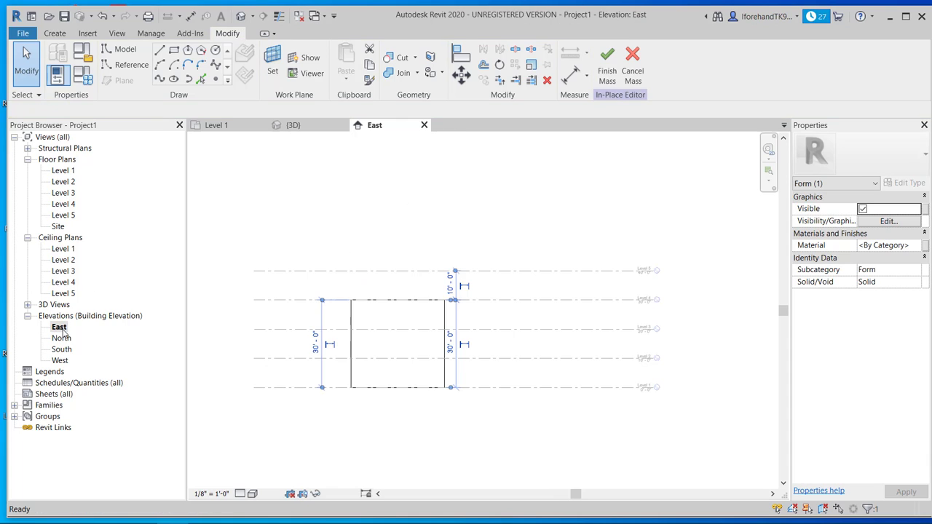
left_click_drag(397, 277, 396, 241)
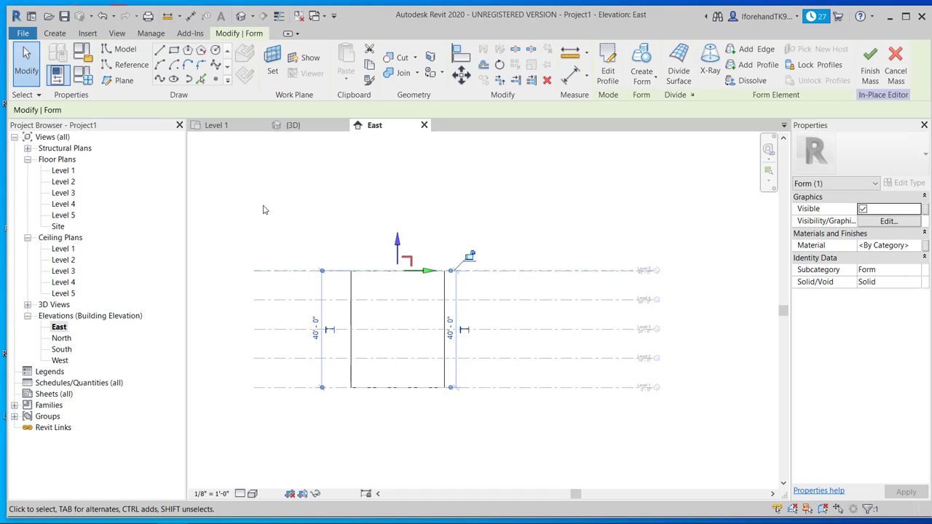
left_click(219, 126)
left_click(298, 126)
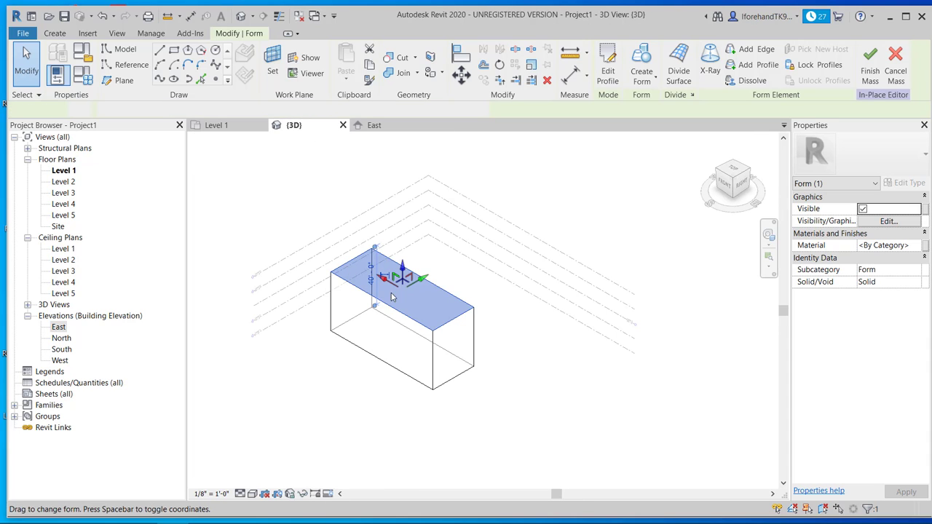
Step: Pull the short top edge at the form's right end outward to about 148'-6" from the opposite end
left_click(424, 343)
left_click(429, 322)
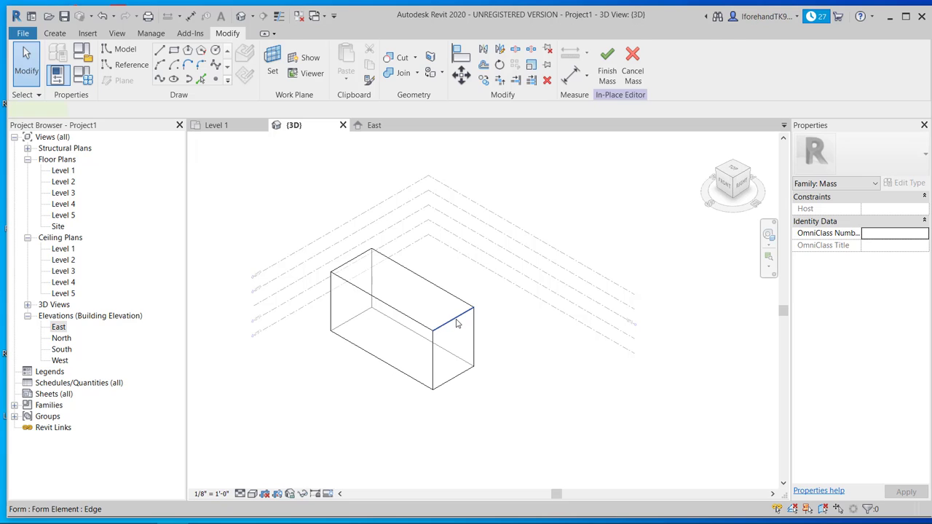
left_click(457, 323)
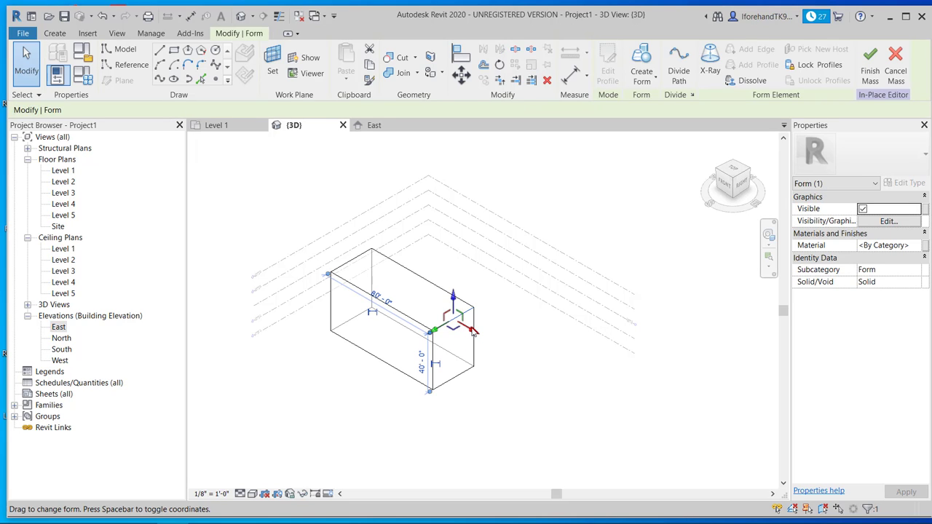
left_click_drag(473, 331, 555, 390)
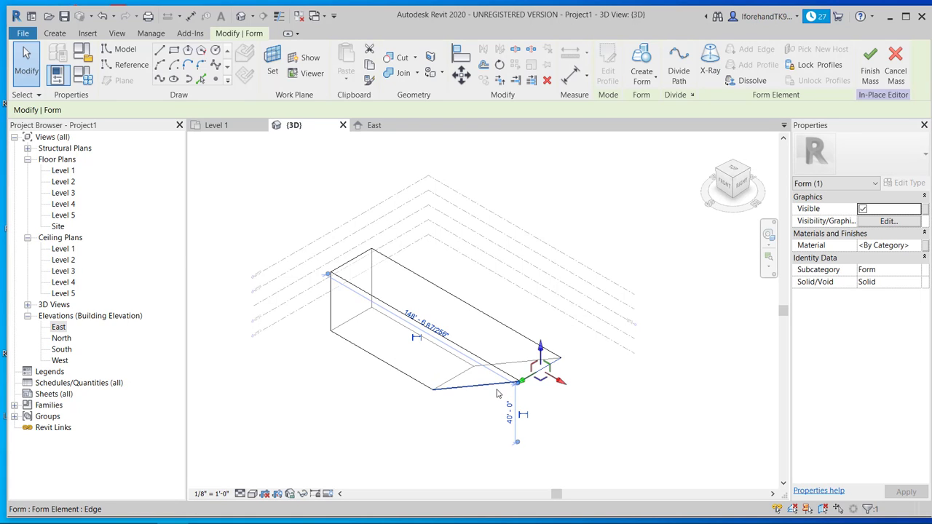
left_click(458, 414)
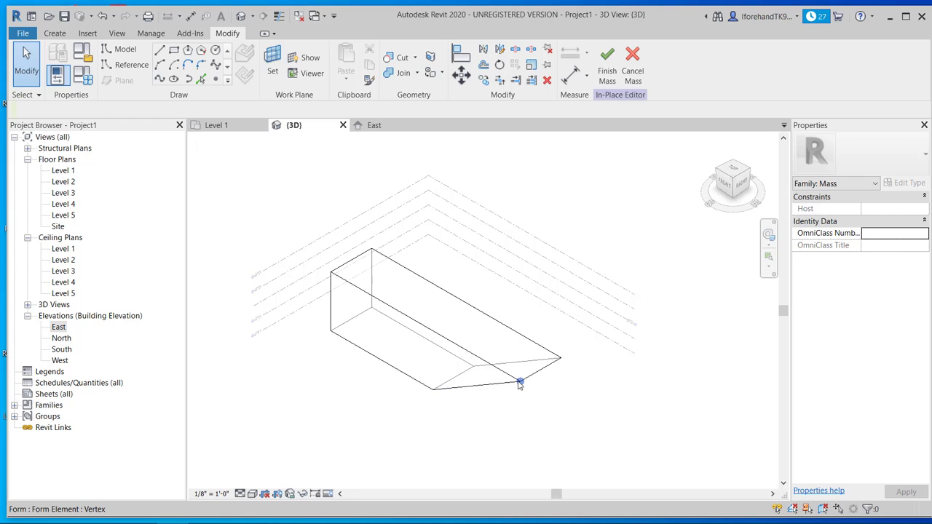
Step: Move the near top corner of the overhanging end outward so its end edge is about 65'-1" long
left_click(520, 384)
left_click_drag(520, 384, 482, 421)
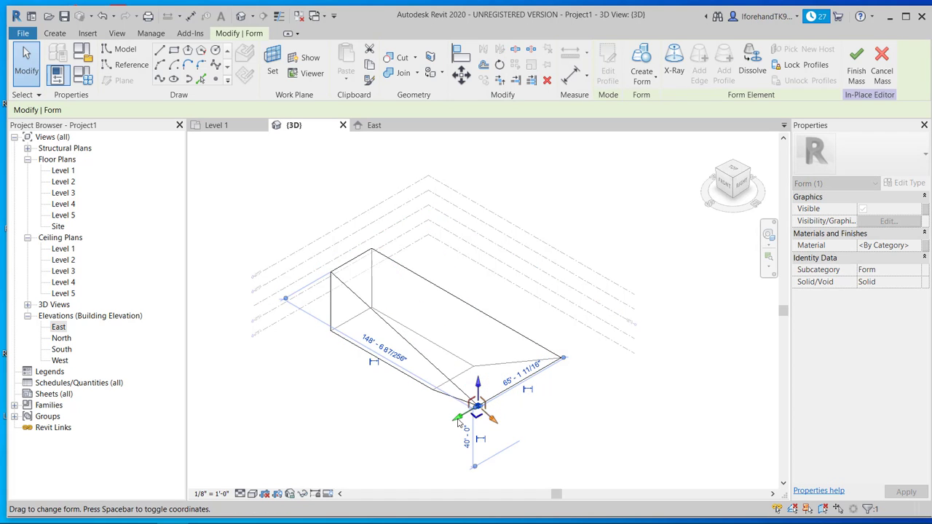
left_click(386, 417)
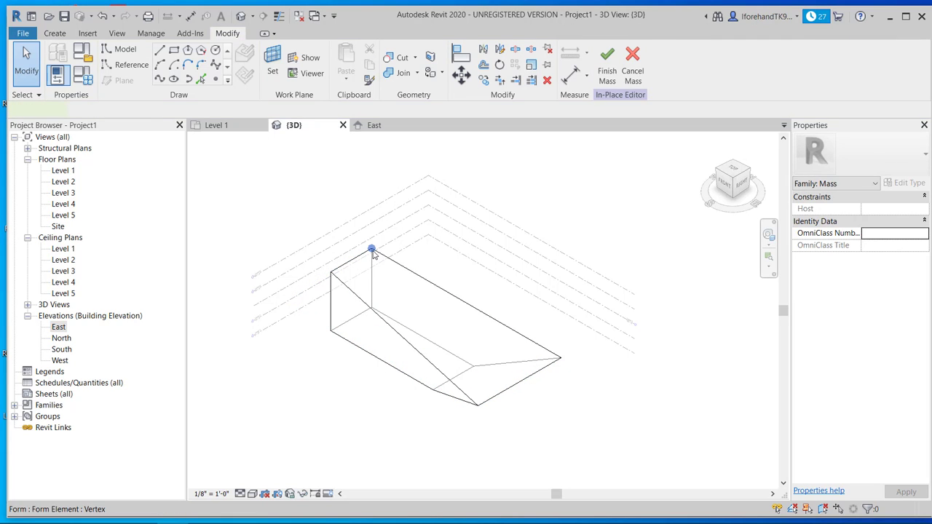
Step: Lower the form's rear top corner vertex straight down by about half the form's height
left_click(371, 249)
left_click_drag(371, 231, 339, 358)
left_click(320, 411)
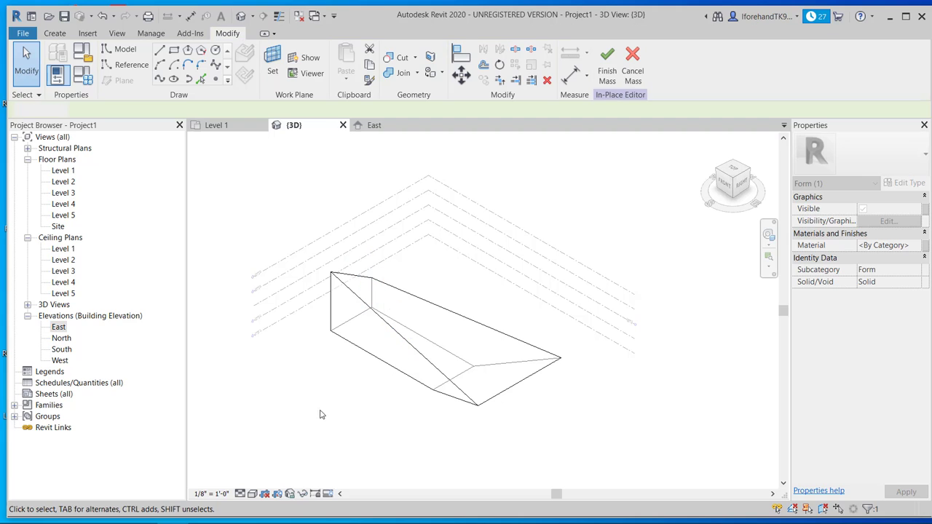
Step: Examine the reshaped form in 3D from its right and back sides
scroll(342, 419, "down", 1)
middle_click_drag(364, 425, 346, 434)
key("alt")
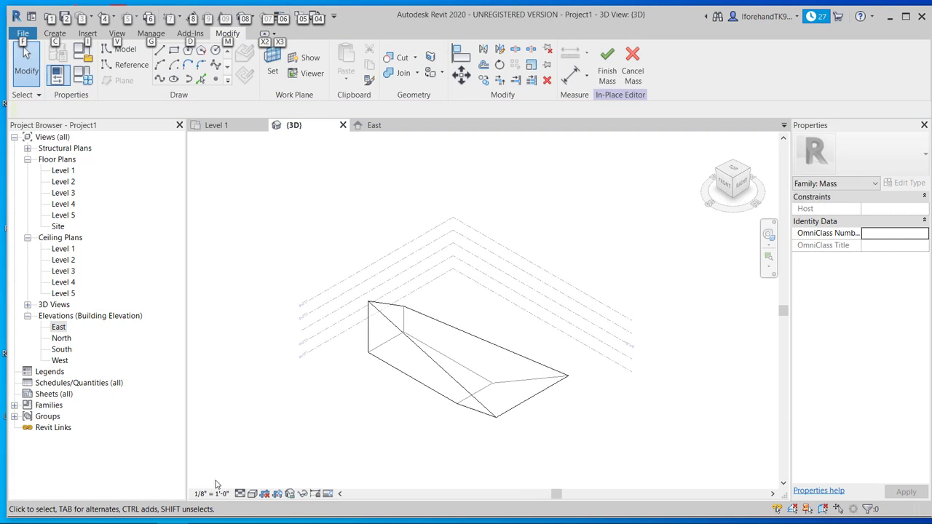
key("ctrl")
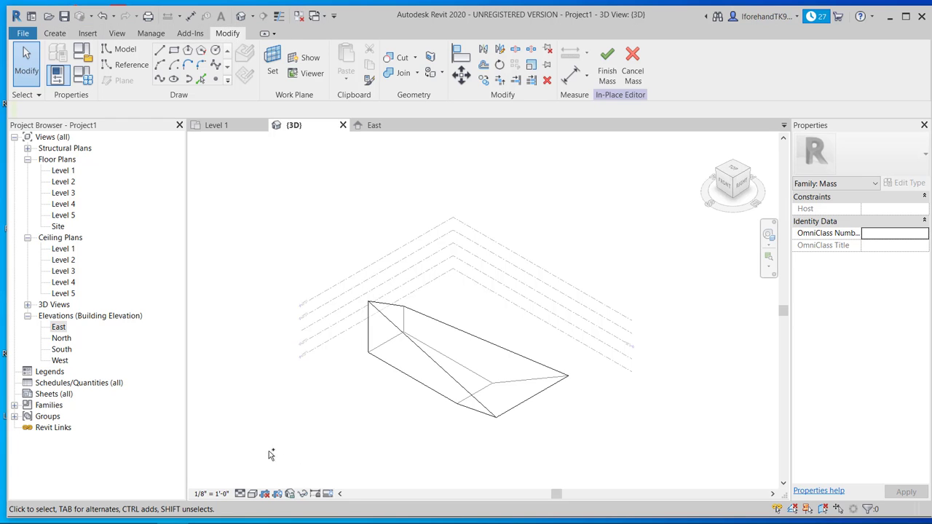
right_click(275, 435)
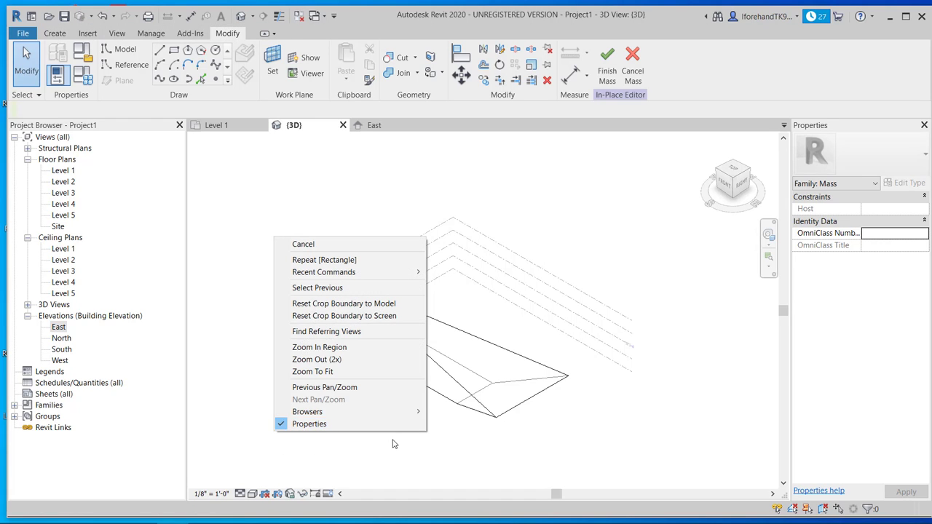
right_click(397, 441)
key("Escape")
middle_click_drag(370, 430, 245, 332, "shift")
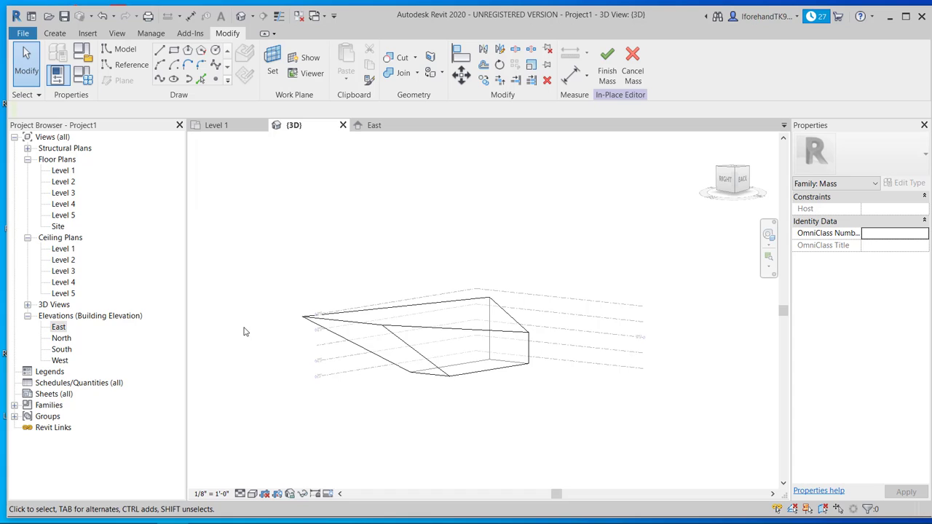
Step: Finish the in-place mass and add mass floors to it at Level 1, Level 2, Level 3 and Level 4
left_click(606, 60)
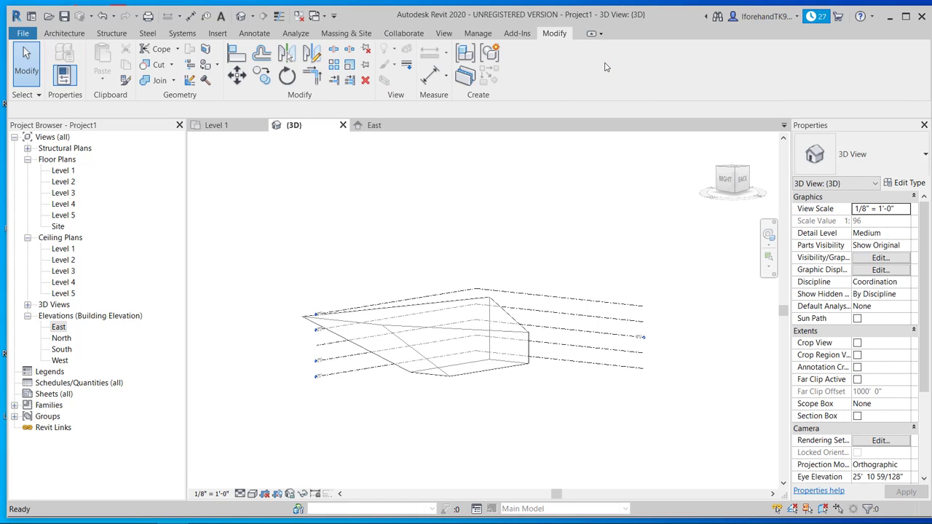
left_click(427, 335)
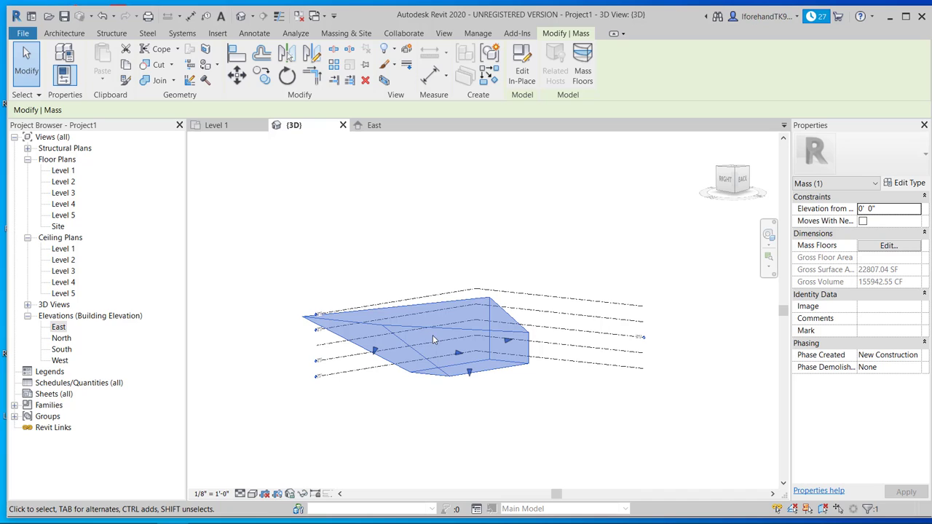
left_click(583, 66)
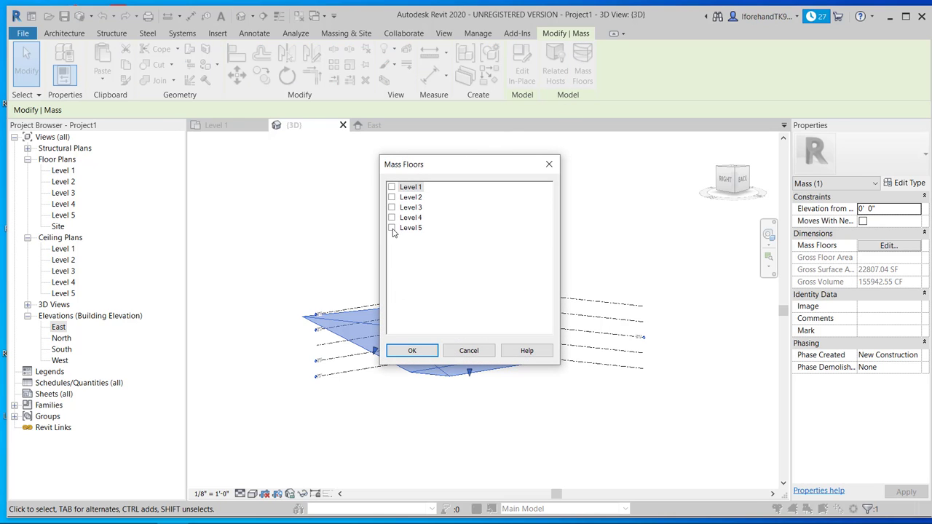
left_click(392, 187)
left_click(392, 197)
left_click(391, 207)
left_click(391, 217)
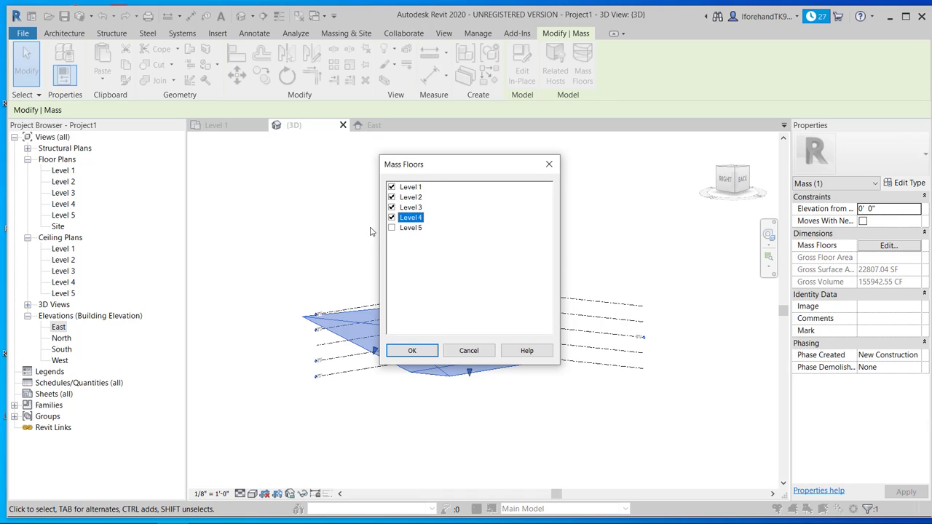
left_click(412, 351)
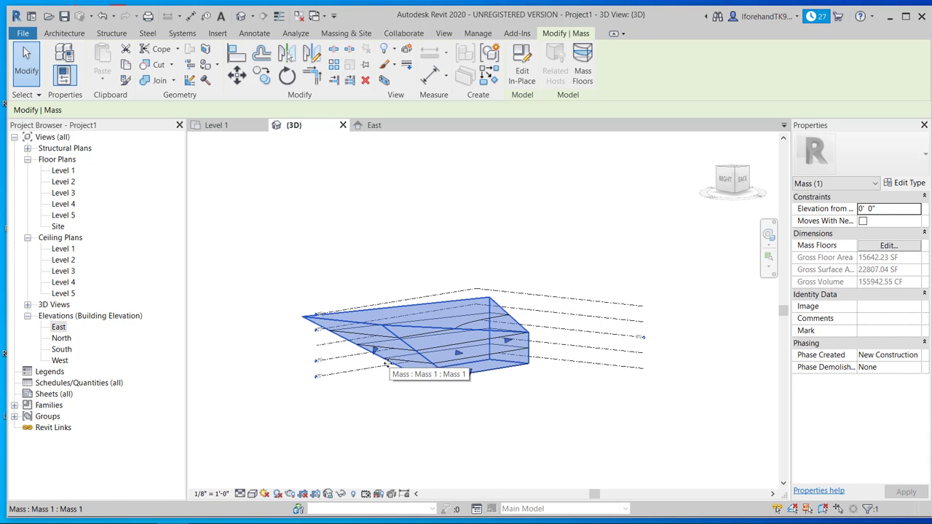
middle_click_drag(381, 381, 369, 396, "shift")
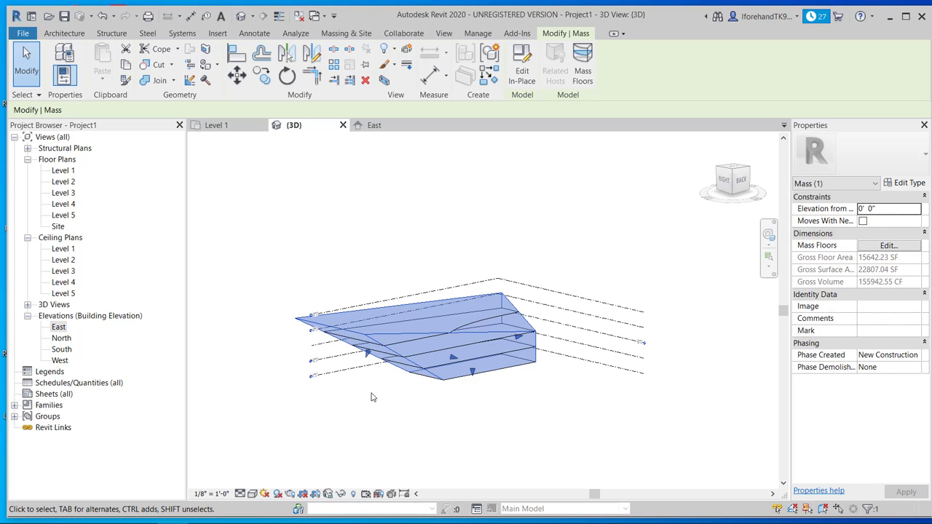
left_click(352, 187)
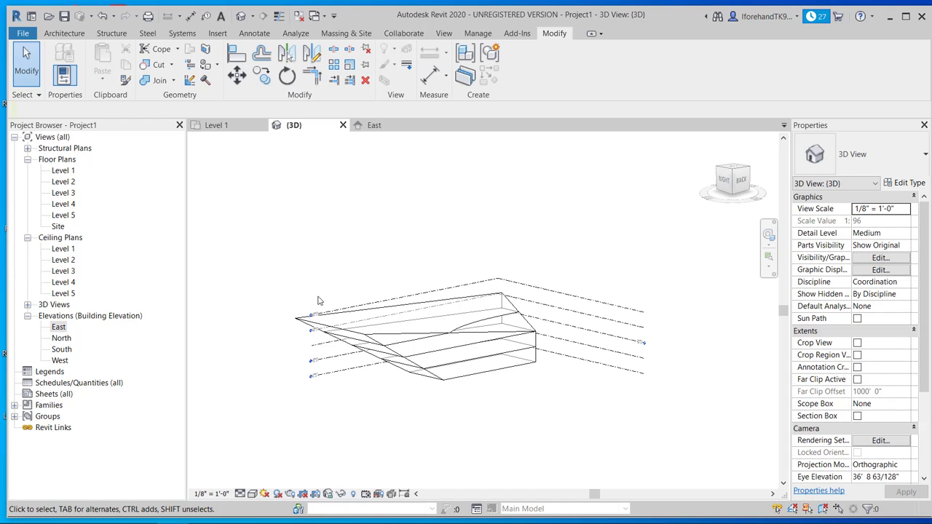
Step: Open the project location settings for energy analysis and define the location by Default City List
left_click(301, 34)
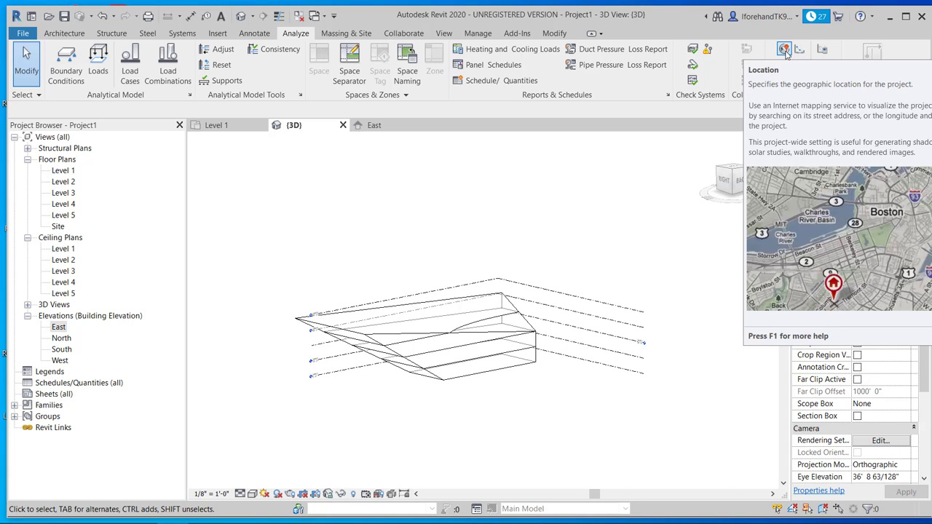
left_click(785, 50)
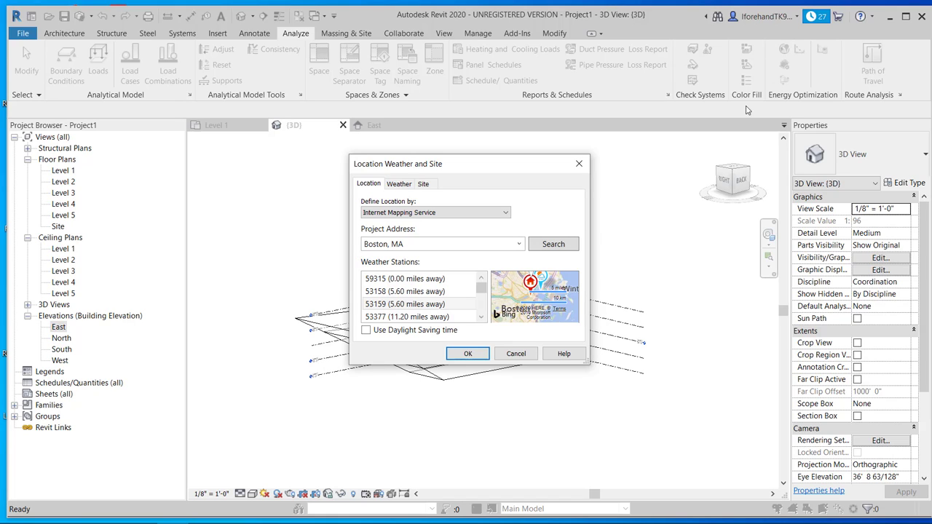
left_click(506, 212)
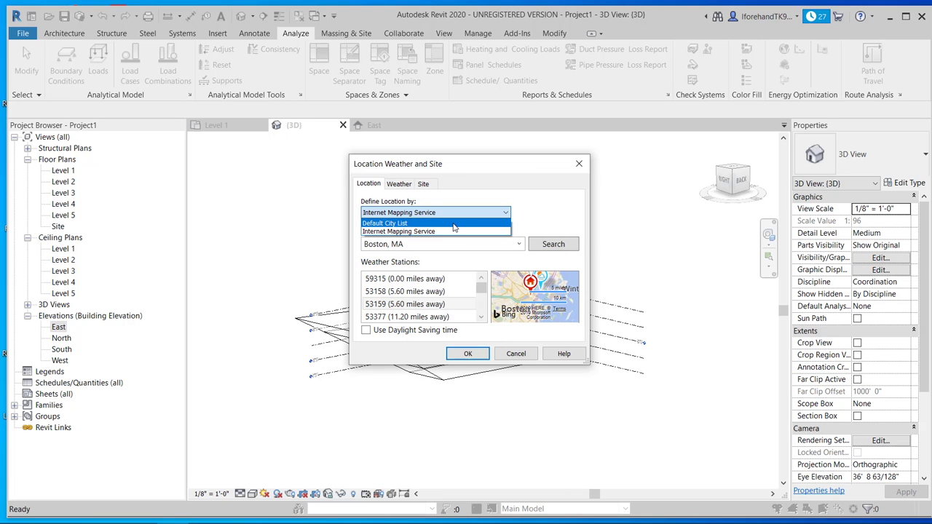
left_click(454, 224)
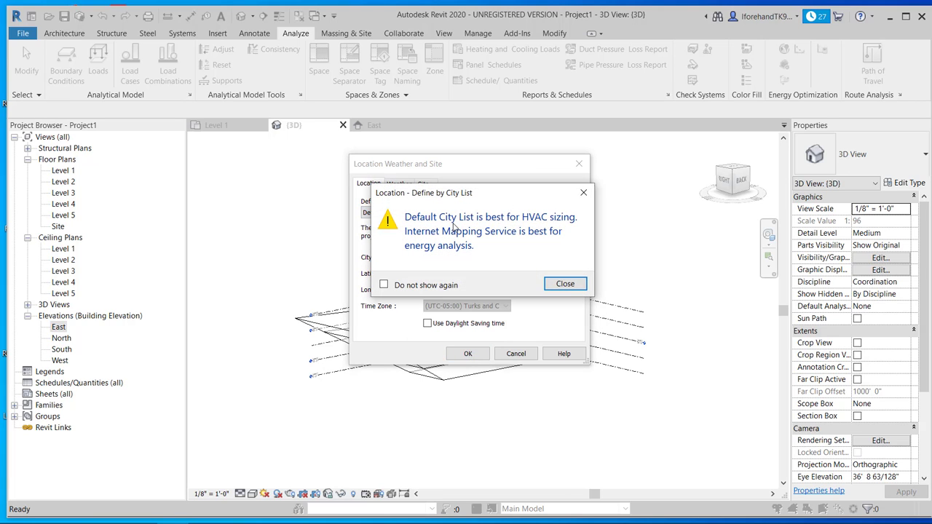
left_click(565, 284)
Step: Set the project's city to Long Beach, CA from the default city list and accept the location
left_click(505, 256)
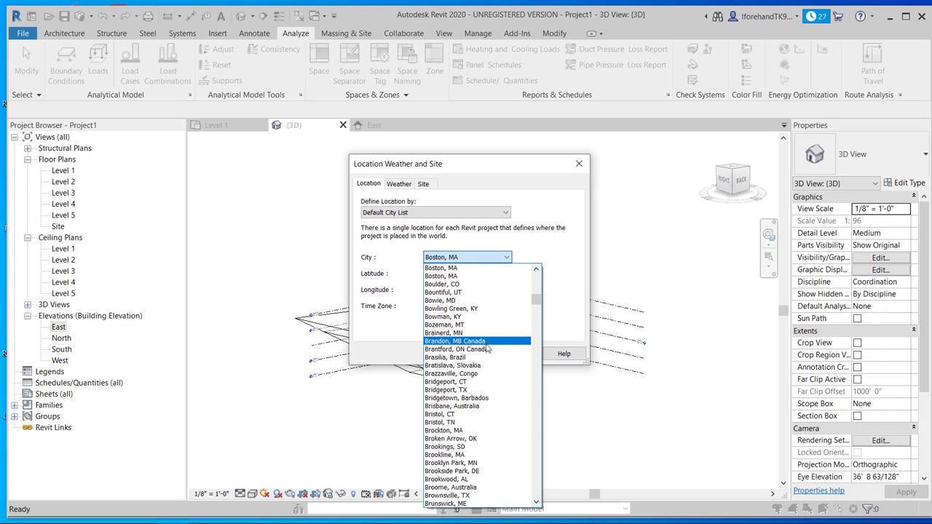
scroll(480, 352, "down", 10)
scroll(480, 352, "down", 20)
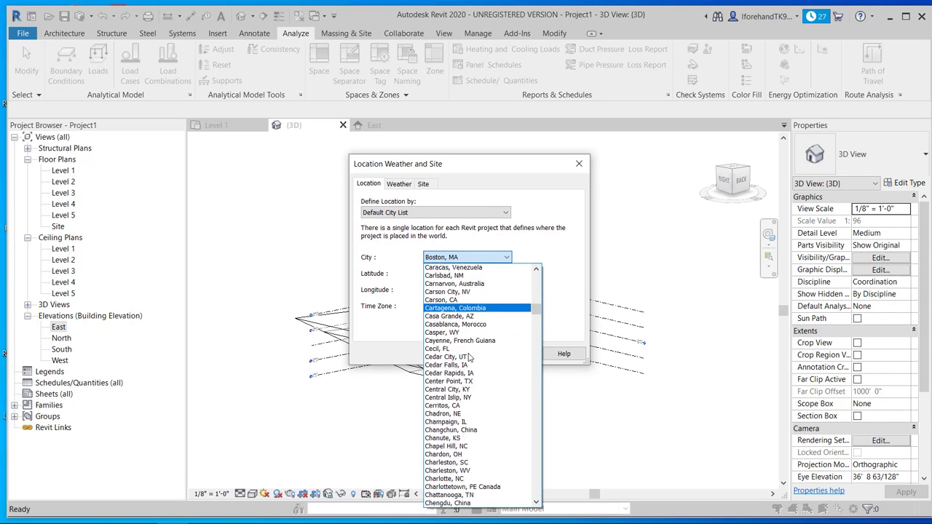
scroll(485, 353, "down", 20)
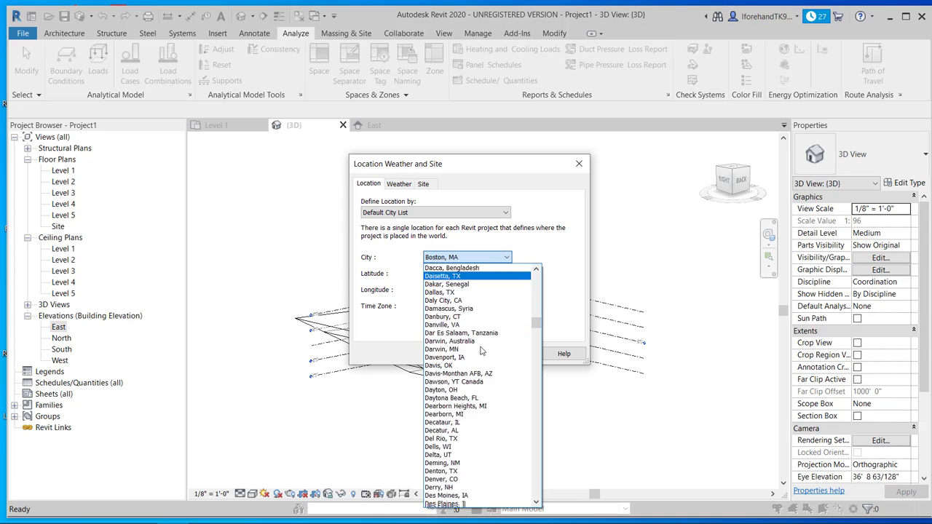
scroll(480, 351, "down", 20)
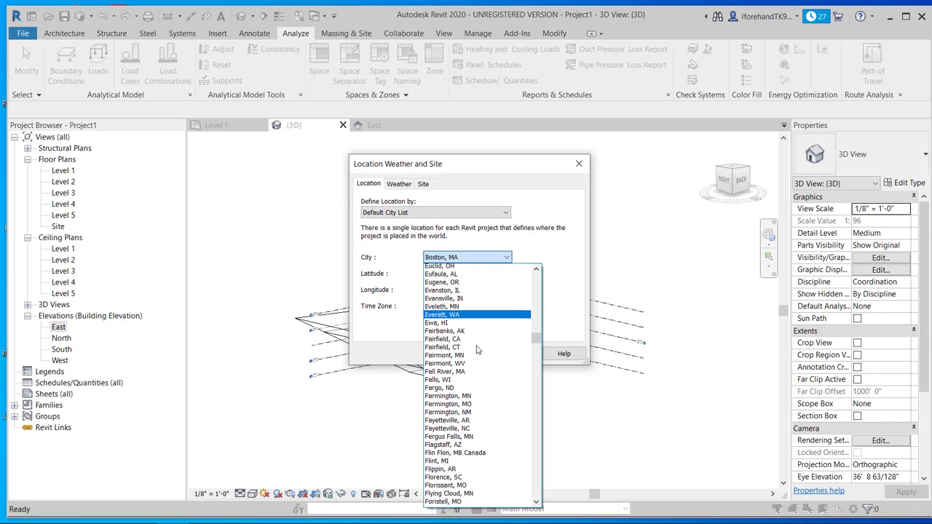
scroll(477, 351, "down", 7)
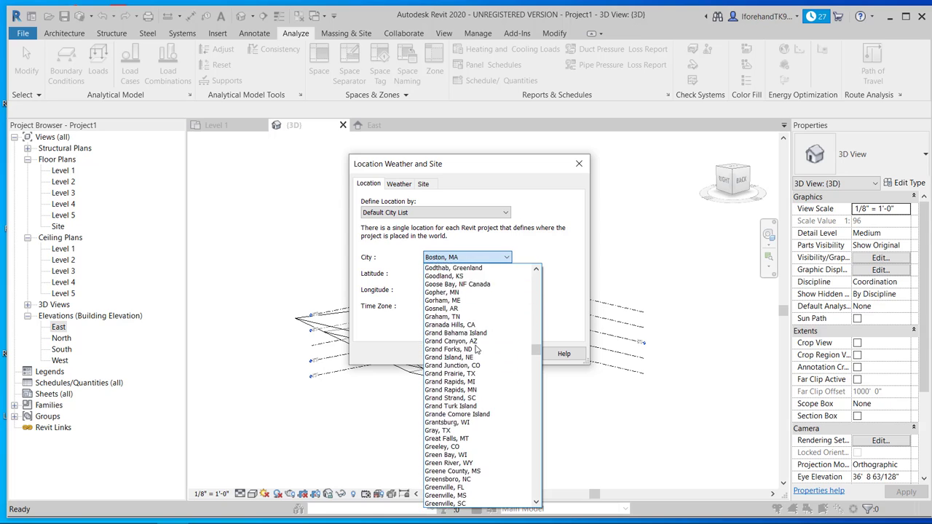
scroll(477, 350, "down", 20)
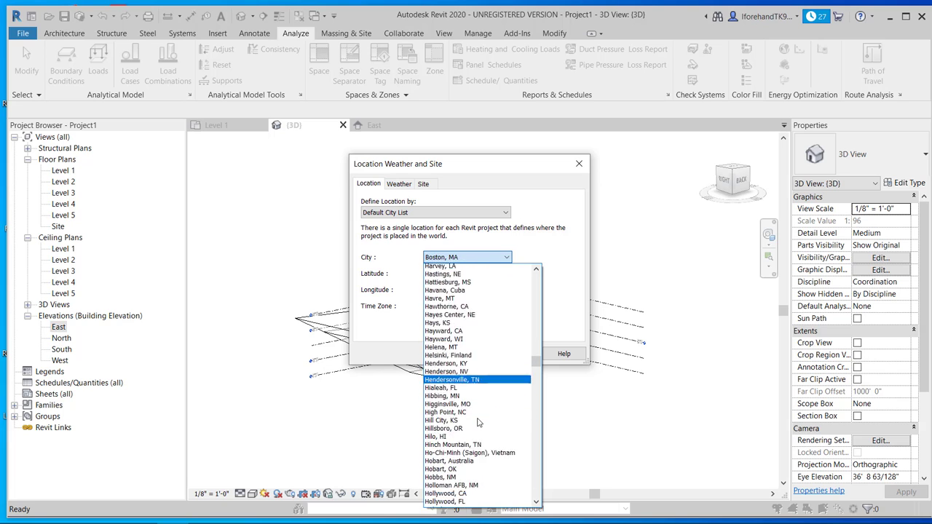
scroll(477, 420, "down", 20)
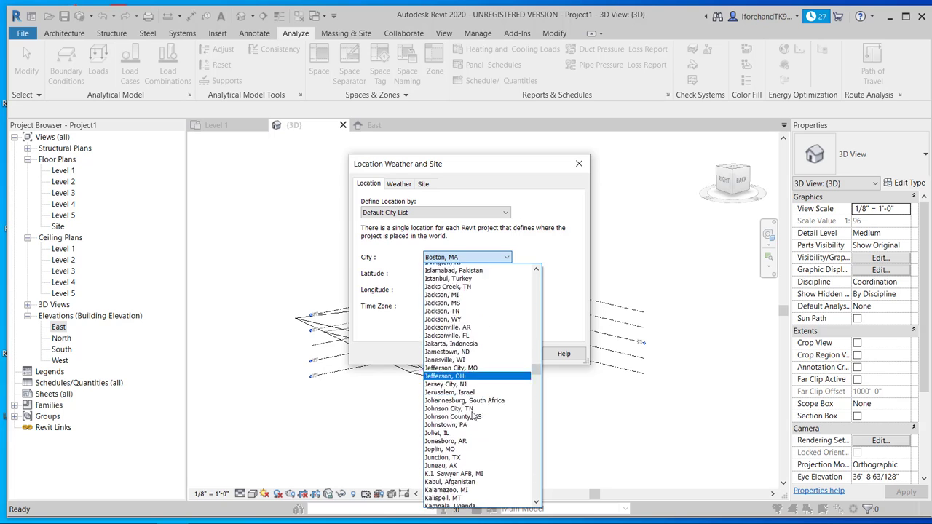
scroll(472, 414, "down", 11)
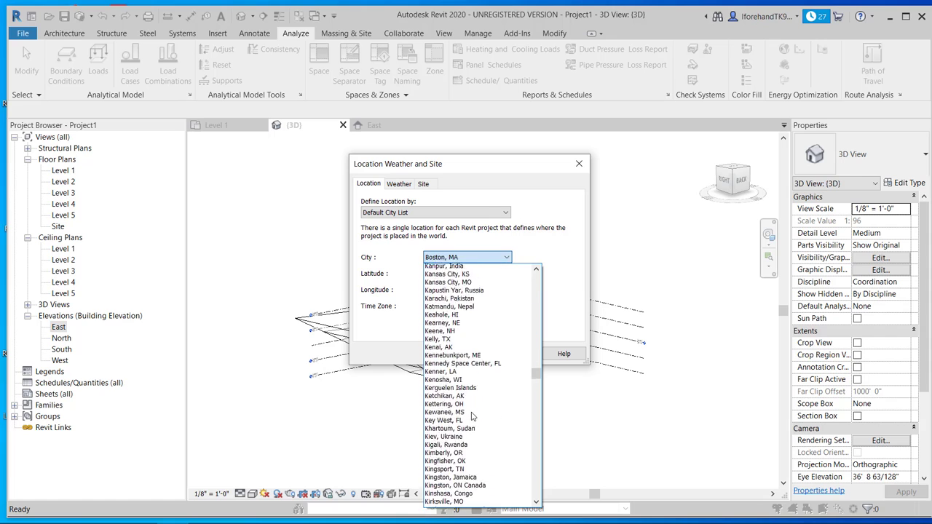
scroll(472, 415, "down", 20)
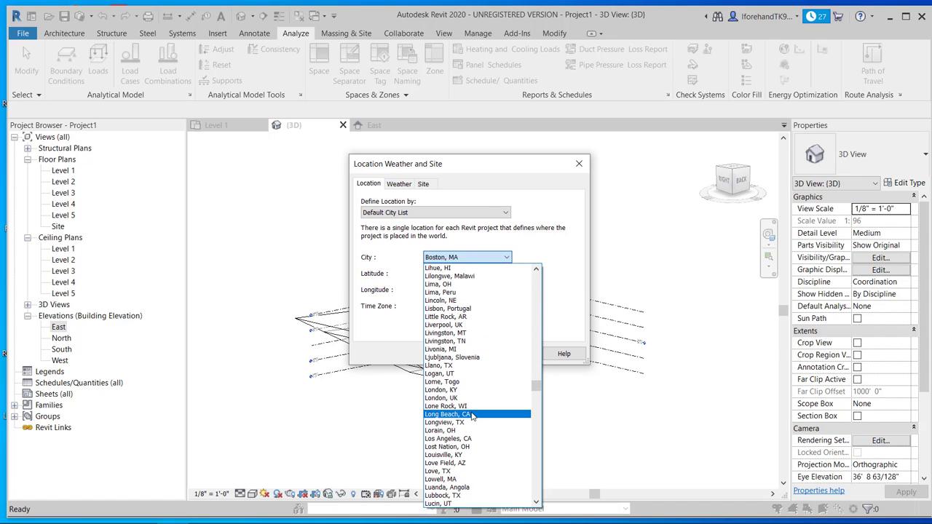
left_click(473, 414)
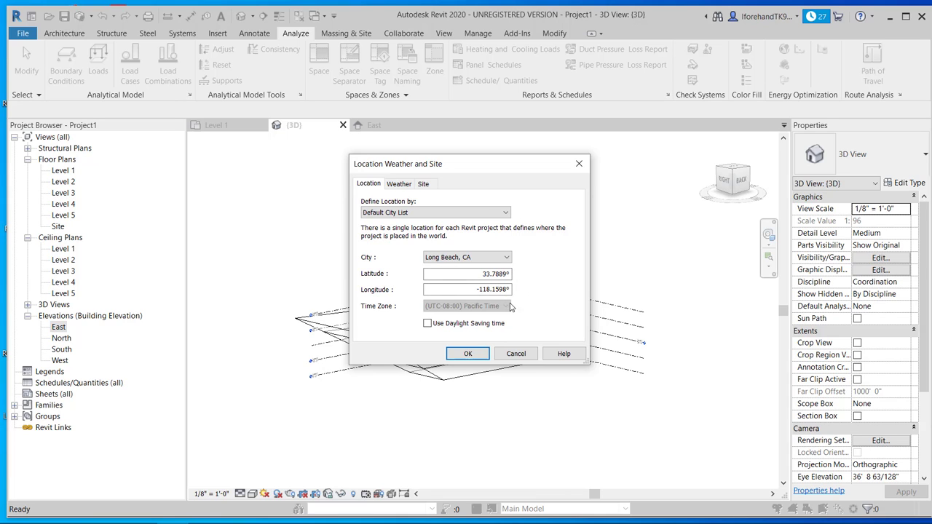
left_click(467, 354)
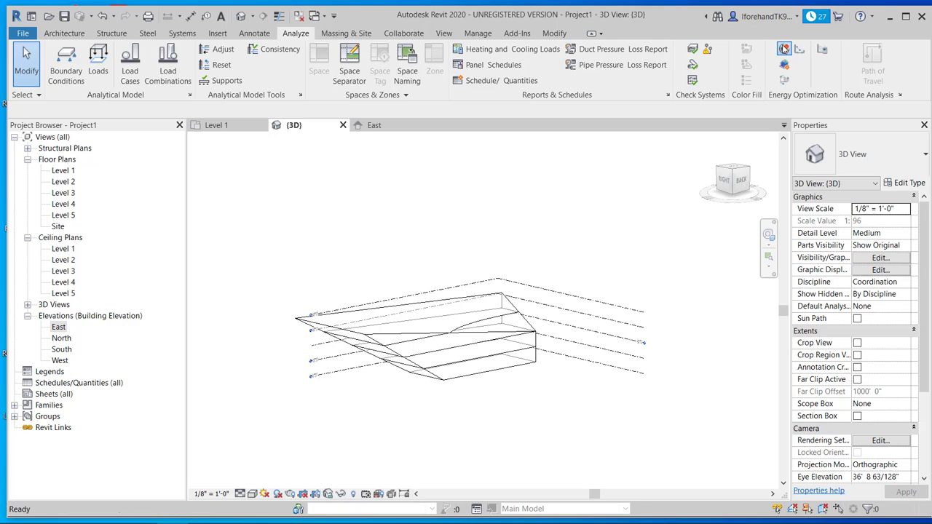
Step: Reopen the project location settings and review the options for defining the location and the coordinates of the chosen city
left_click(783, 48)
left_click(501, 214)
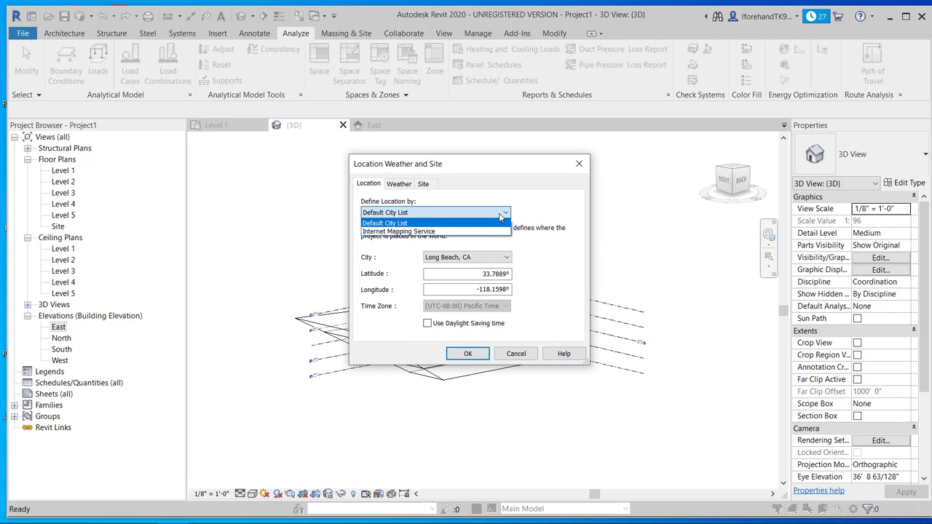
key("Escape")
key("Escape")
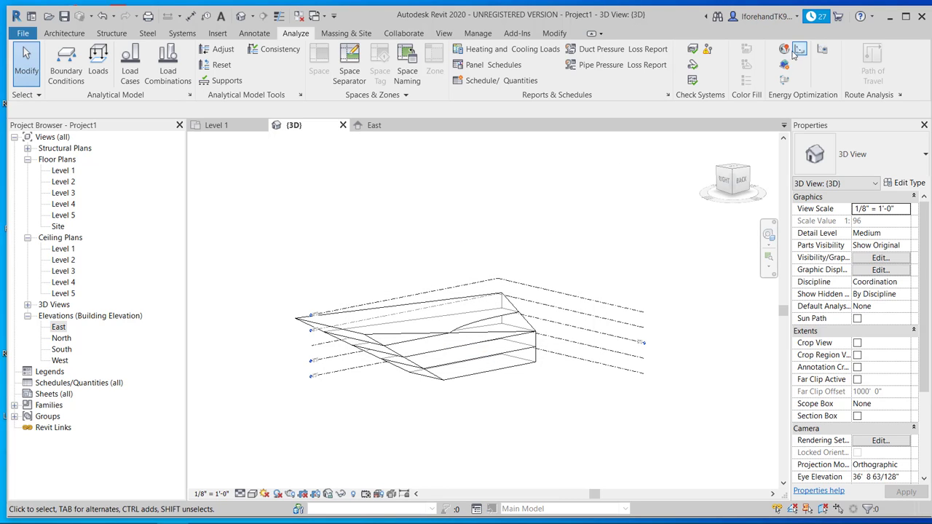
left_click(783, 48)
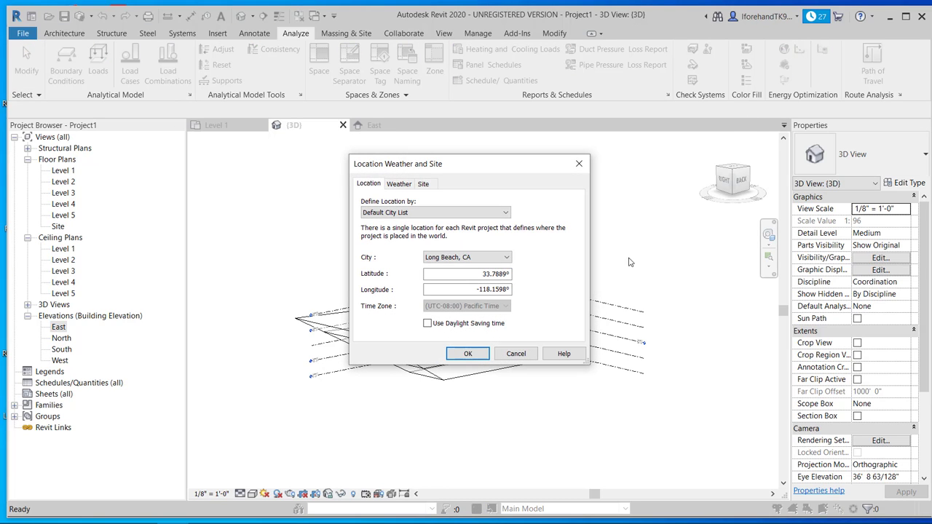
left_click(460, 325)
left_click(467, 354)
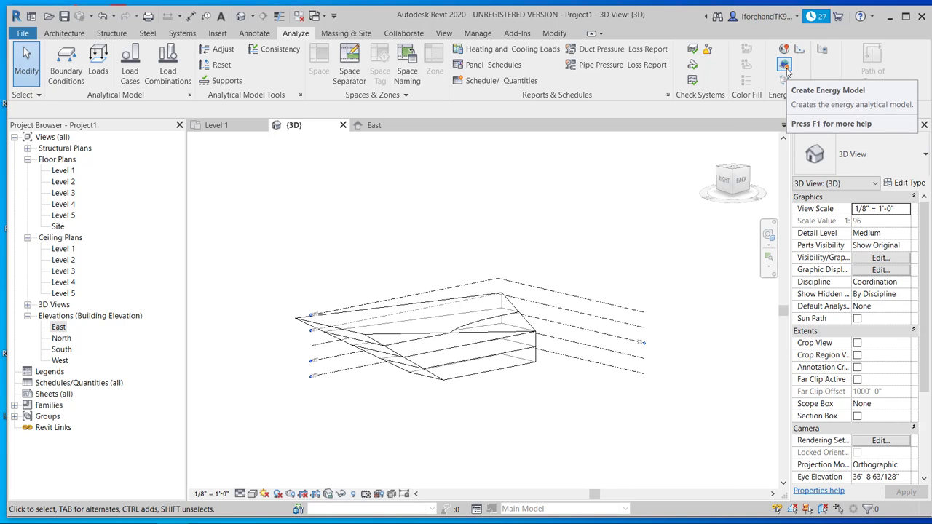
Step: Open the energy settings and choose Use Conceptual Masses and Building Elements as the analytical model mode
left_click(822, 50)
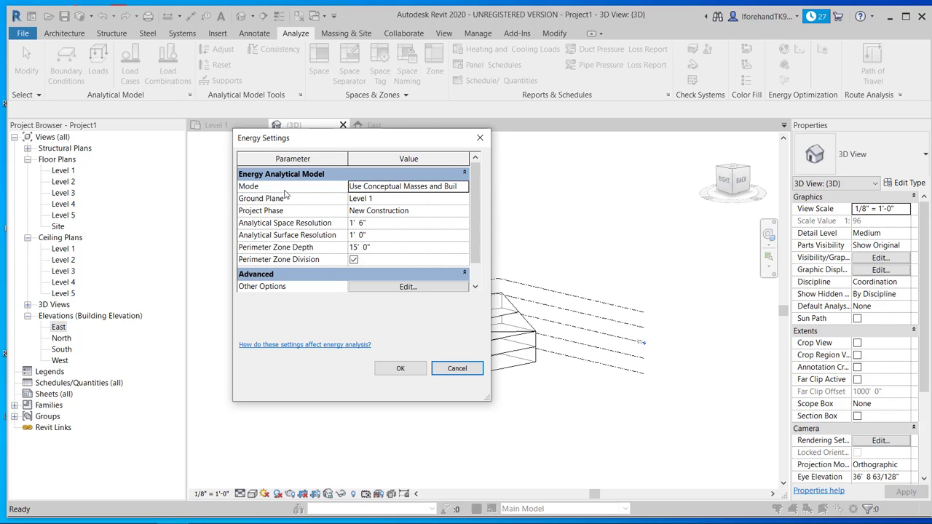
left_click(426, 190)
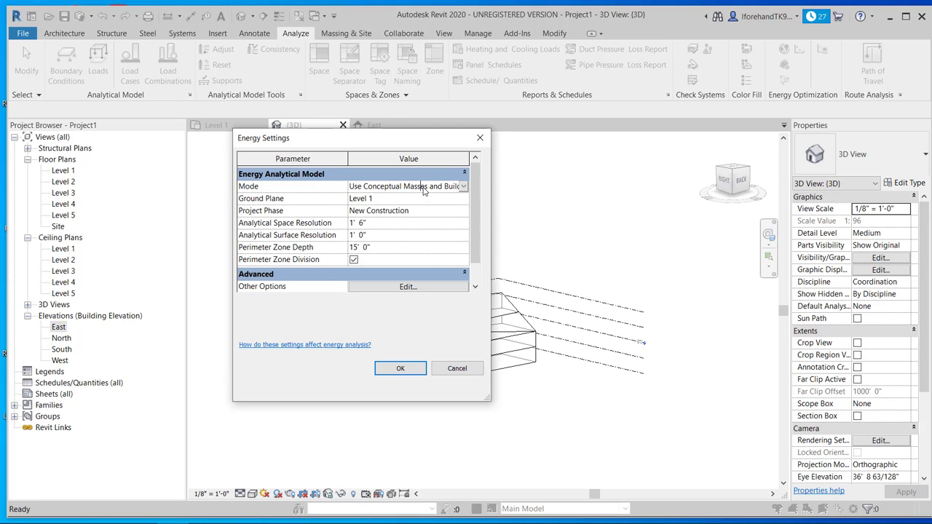
left_click(462, 188)
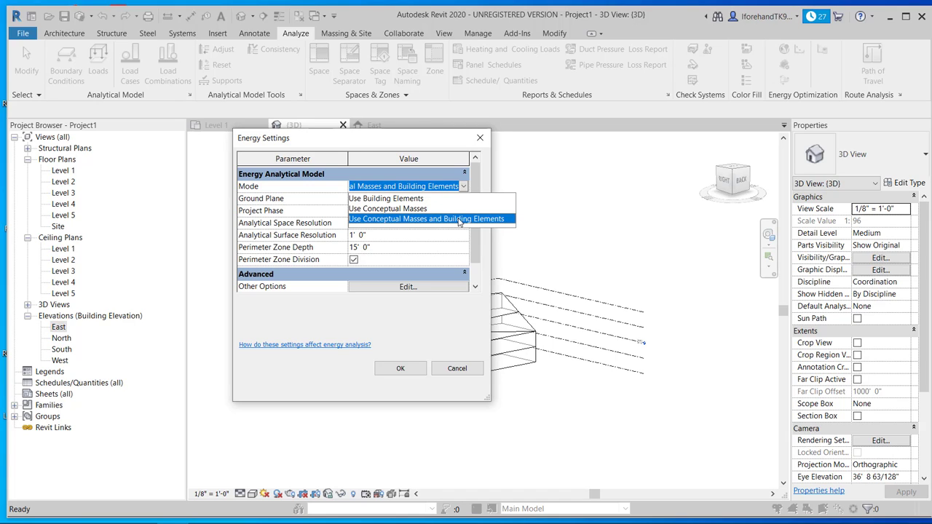
left_click(459, 220)
Step: Review the ground plane, project phase, analytical space resolution and analytical surface resolution in the energy settings
left_click(395, 200)
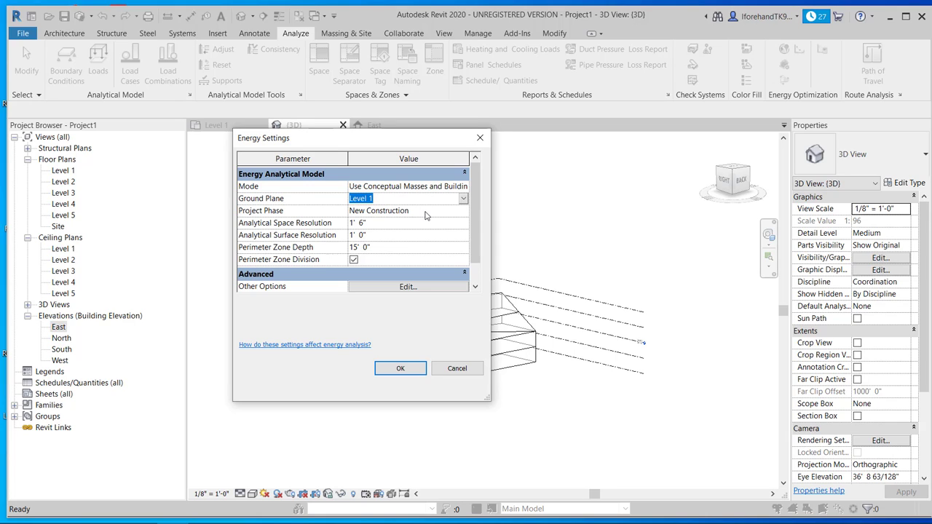
left_click(426, 211)
left_click(464, 212)
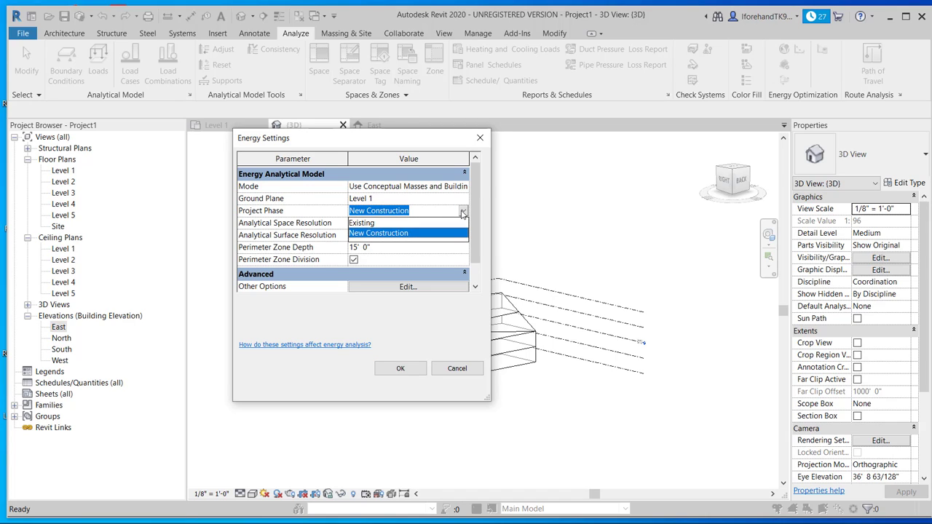
left_click(463, 211)
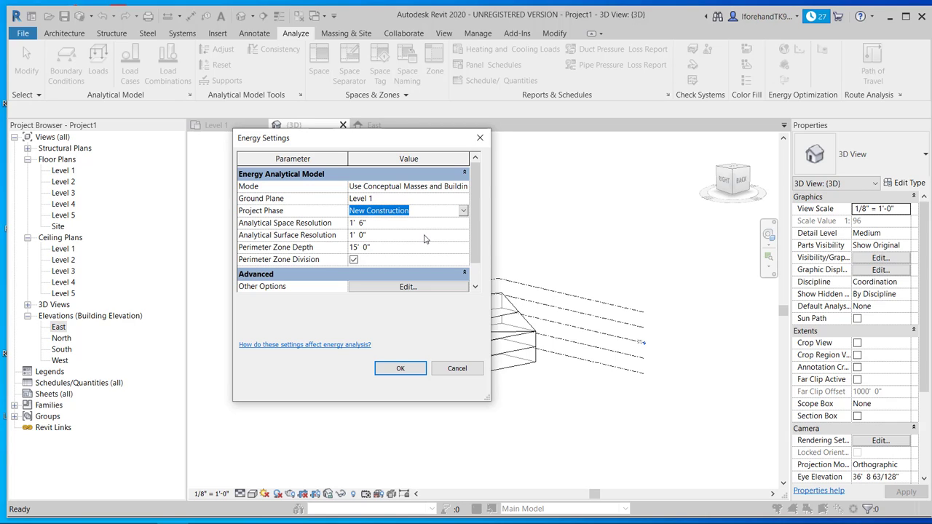
left_click(372, 223)
left_click(379, 236)
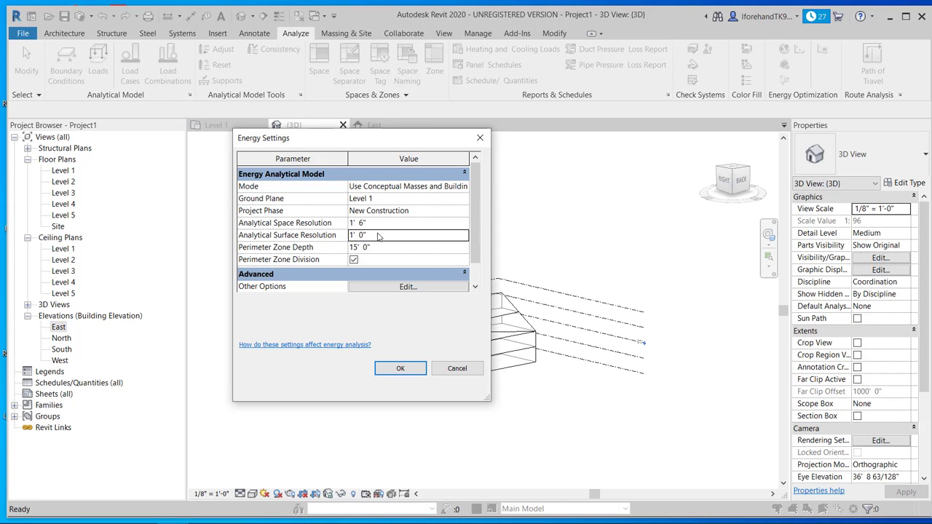
left_click(385, 225)
left_click(384, 235)
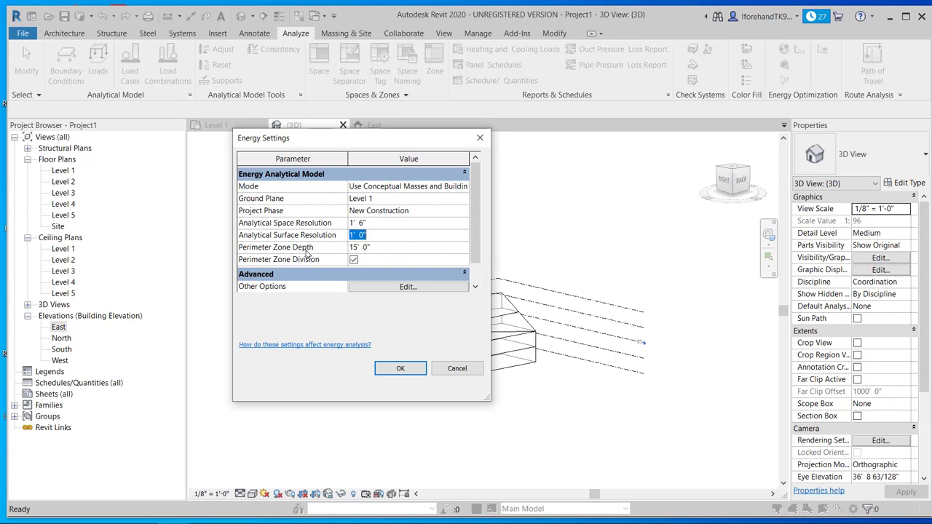
Step: Set the perimeter zone depth to 0 and accept the energy settings
left_click(362, 250)
scroll(351, 260, "down", 1)
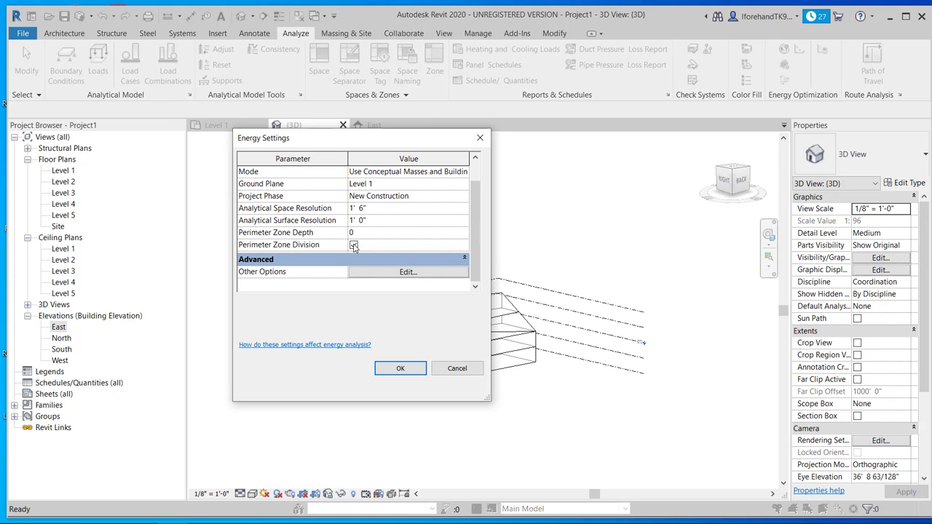
left_click(354, 247)
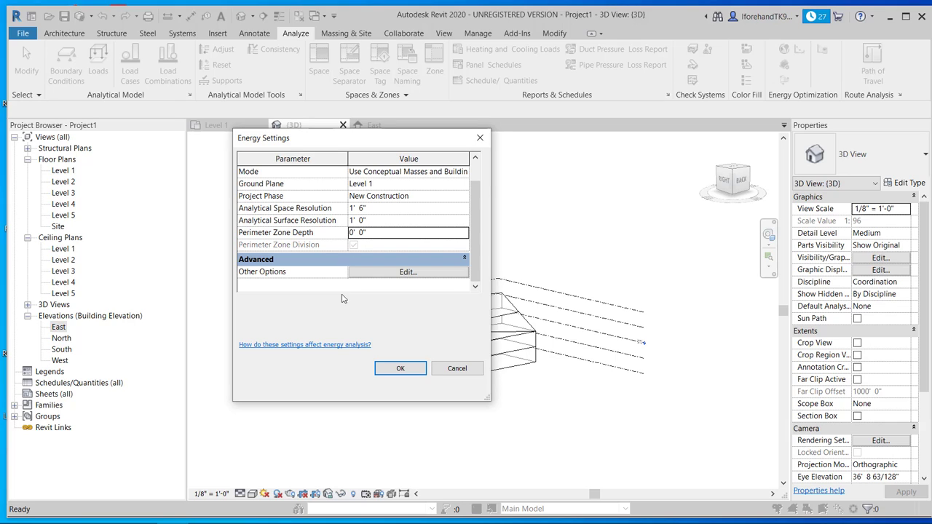
left_click(400, 369)
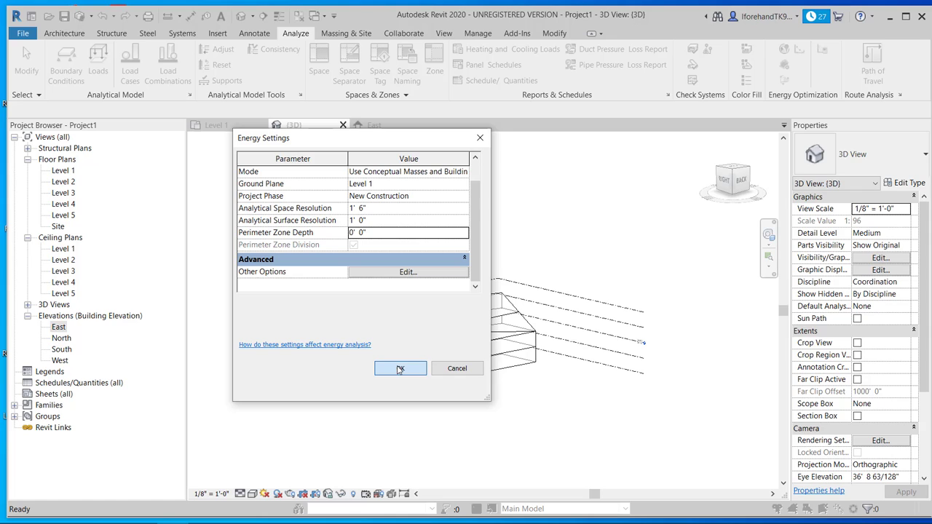
left_click(383, 389)
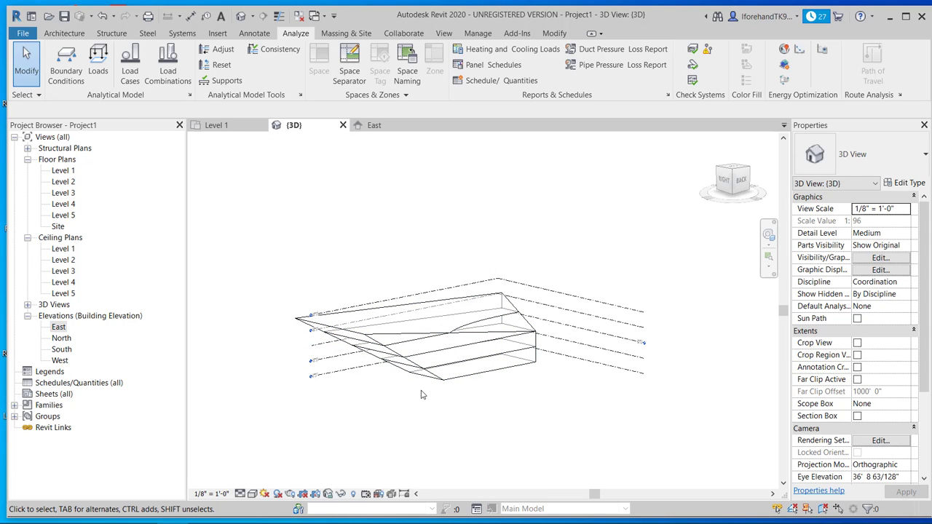
Step: Check the extent of the mass in the 3D view and create the energy analytical model from it
scroll(432, 394, "up", 2)
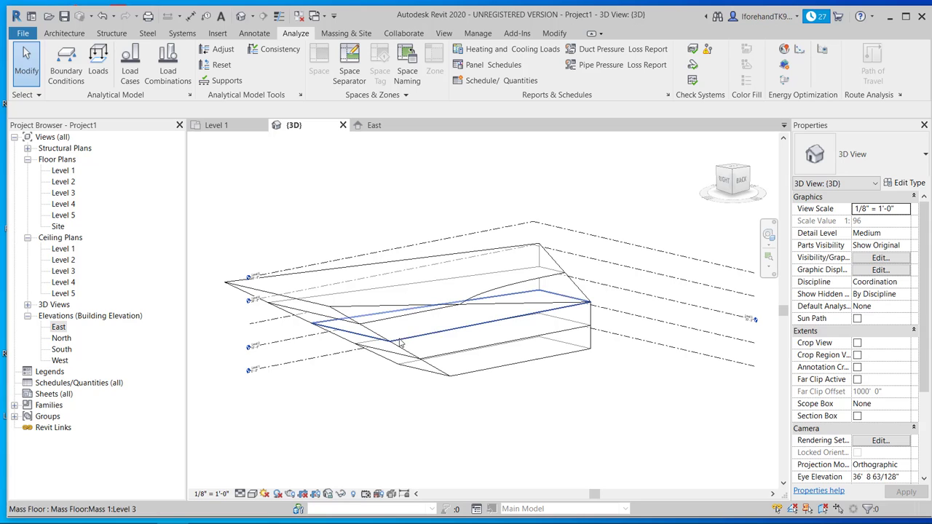
left_click(458, 362)
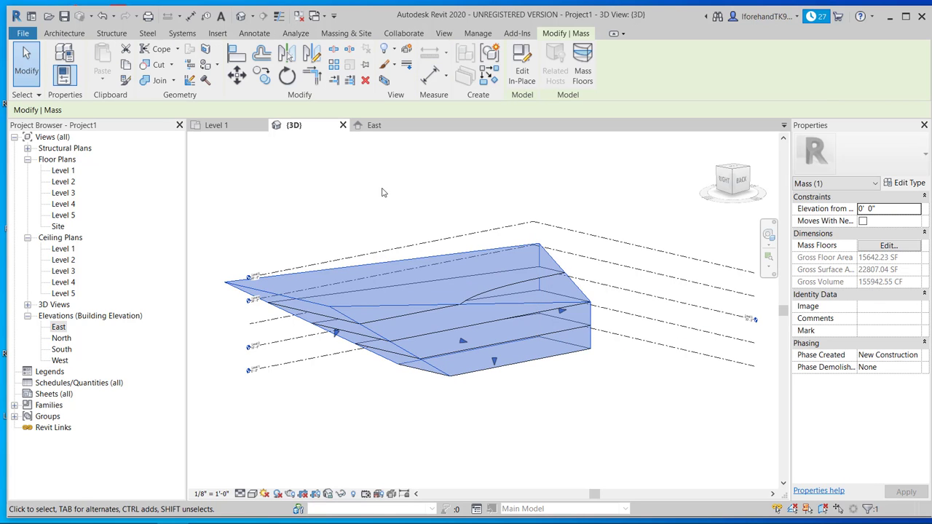
left_click(442, 405)
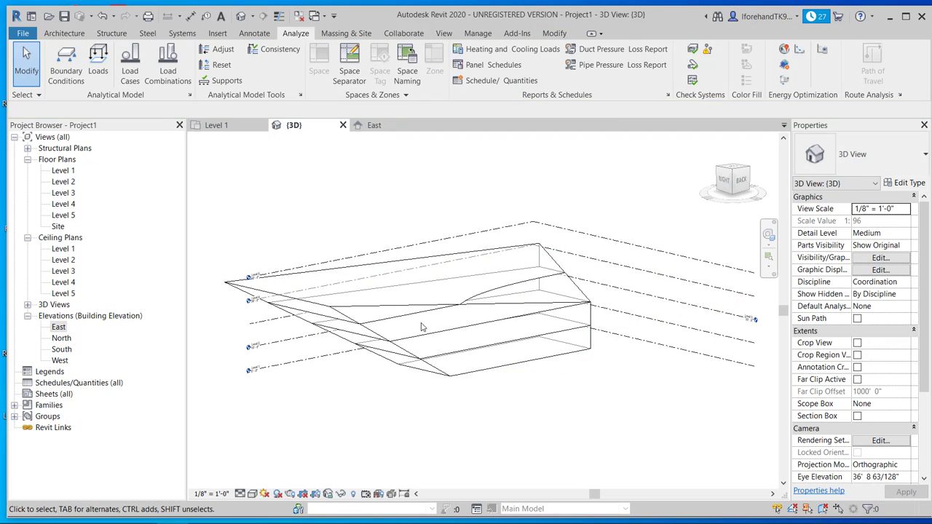
left_click(784, 67)
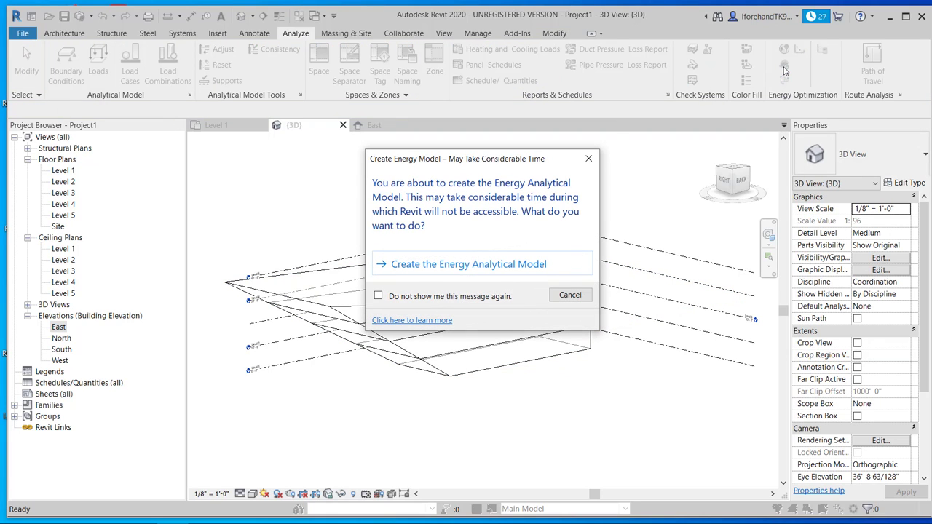
left_click(535, 266)
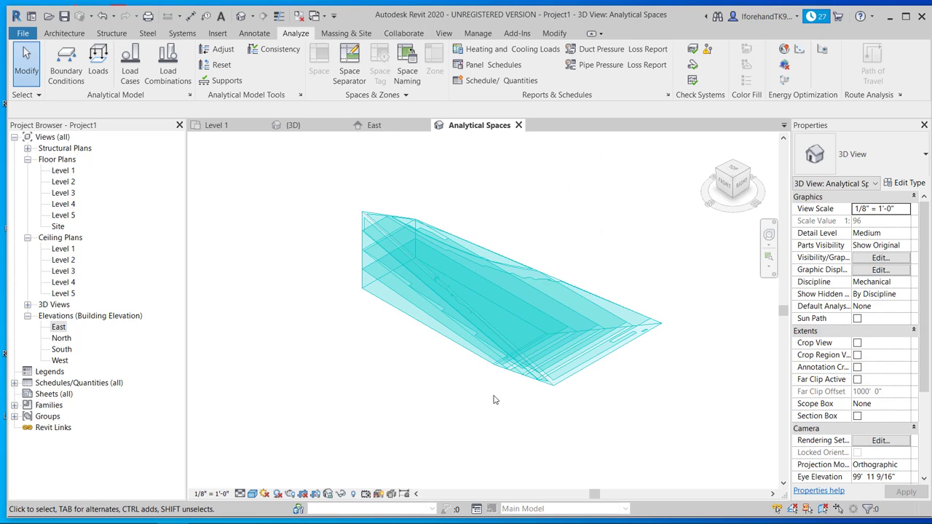
Step: Examine the analytical spaces of the energy model in 3D from its back and right sides
middle_click_drag(466, 410, 461, 440, "shift")
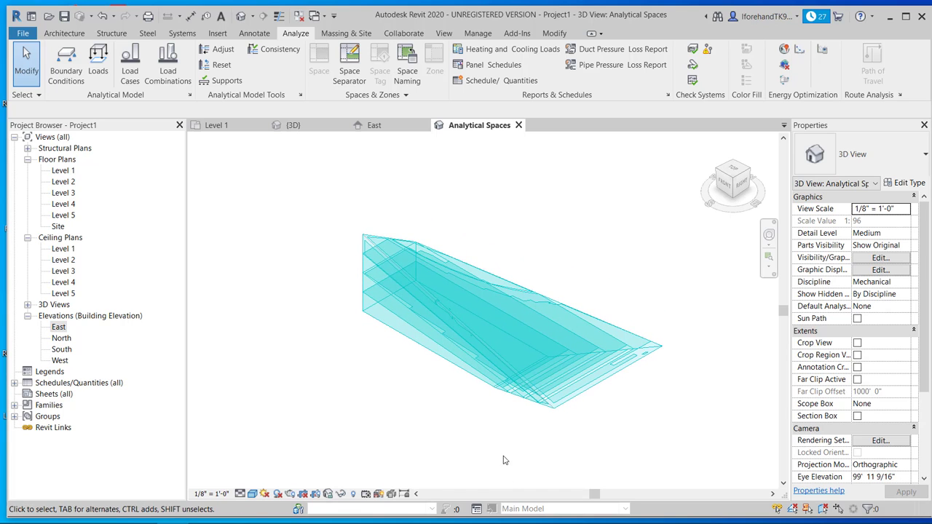
middle_click_drag(506, 461, 289, 374, "shift")
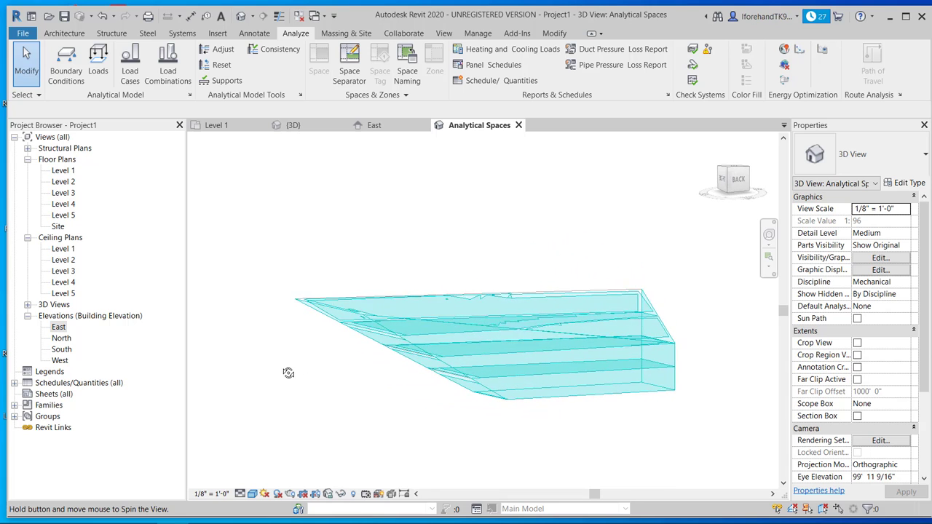
middle_click_drag(555, 382, 643, 394, "shift")
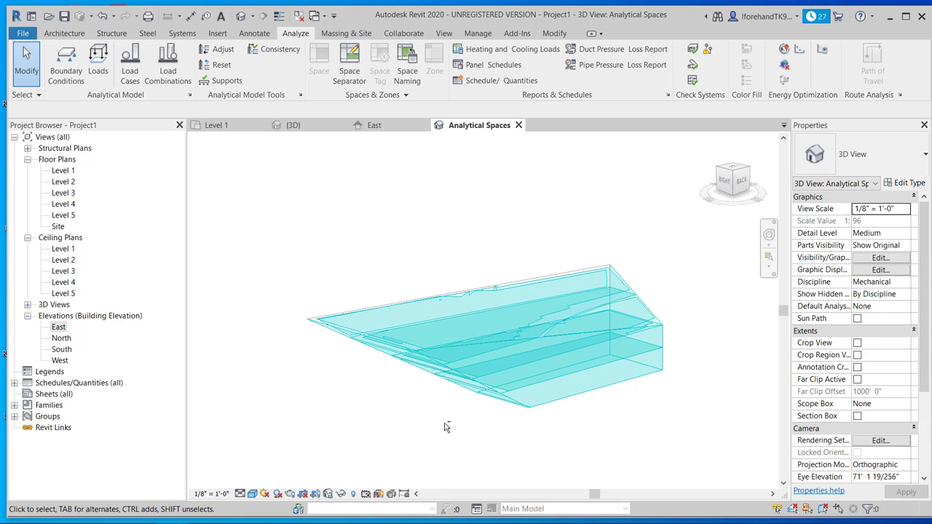
Step: Generate the Insight energy performance analysis from the energy analytical model and open Autodesk Insight in the browser
middle_click_drag(444, 427, 364, 418, "shift")
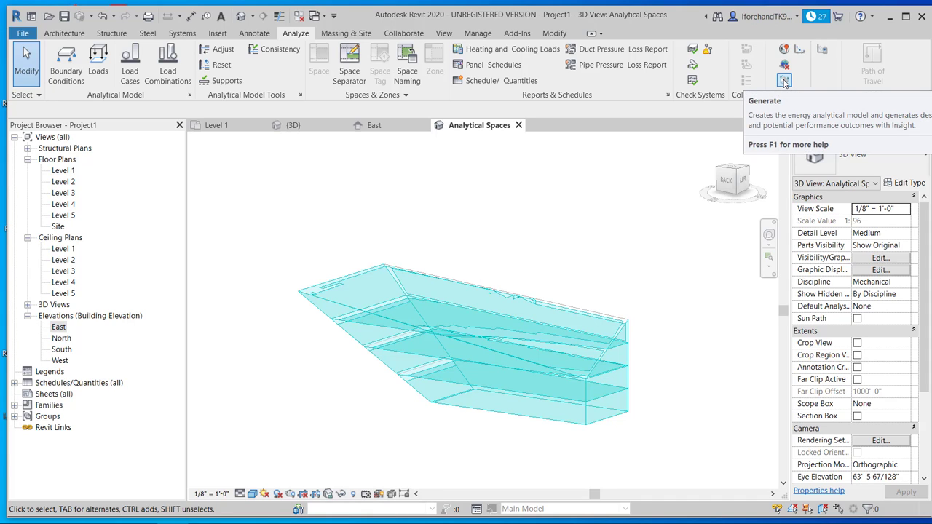
left_click(785, 81)
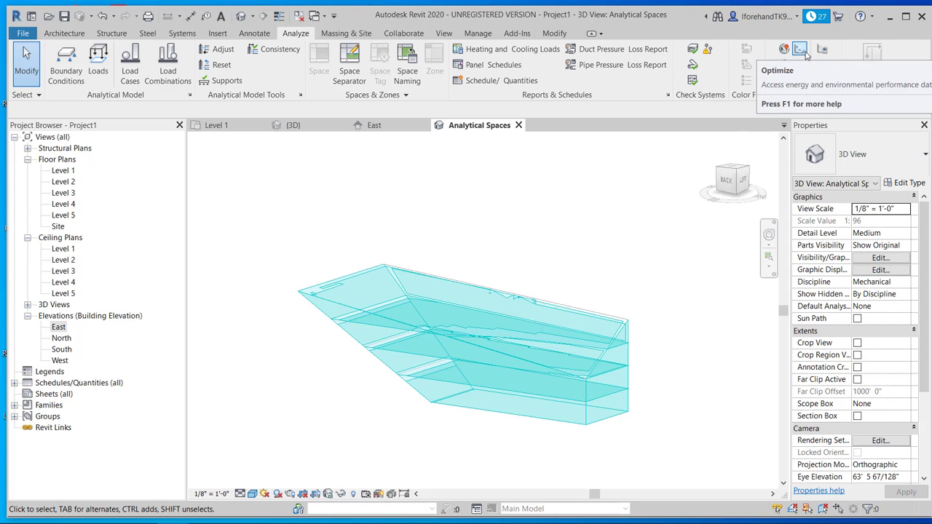
left_click(804, 53)
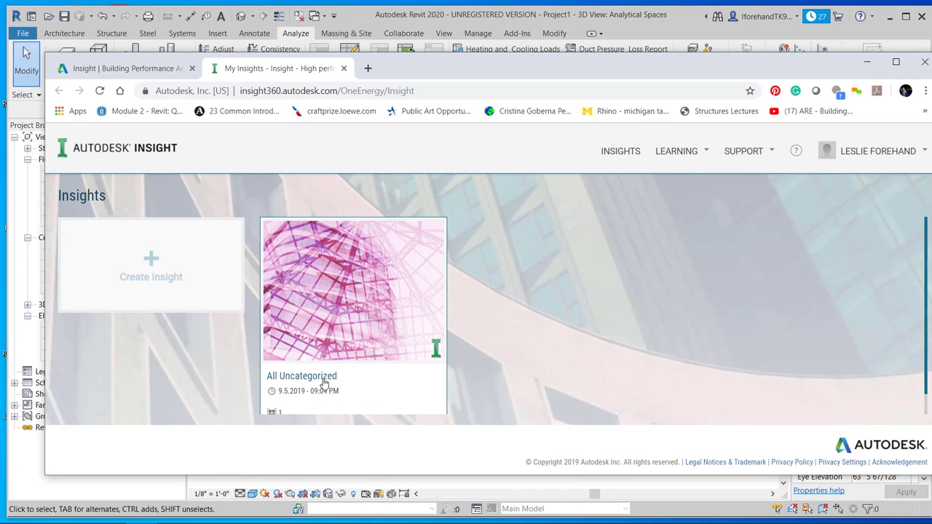
Step: View the 231 - Lesson3 model in the All Uncategorized insight, return to the insights list and switch back to Revit
left_click(280, 377)
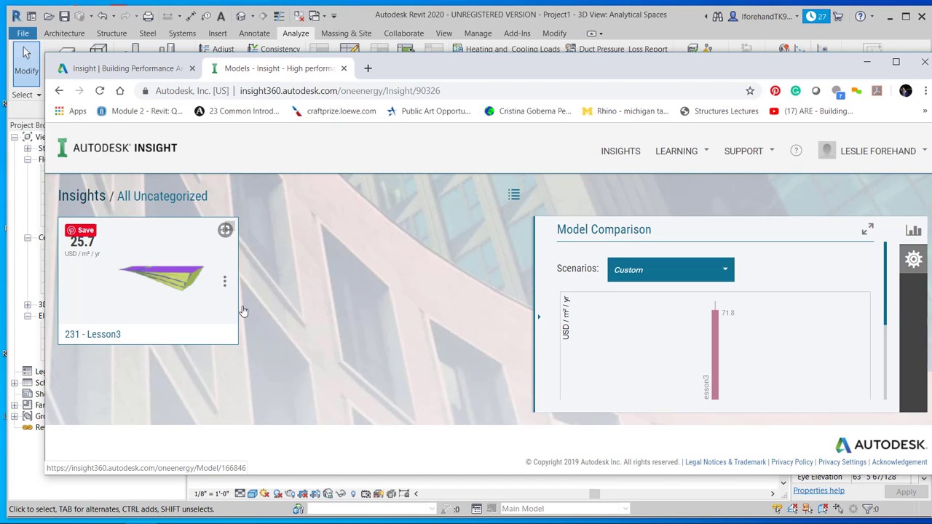
left_click(82, 198)
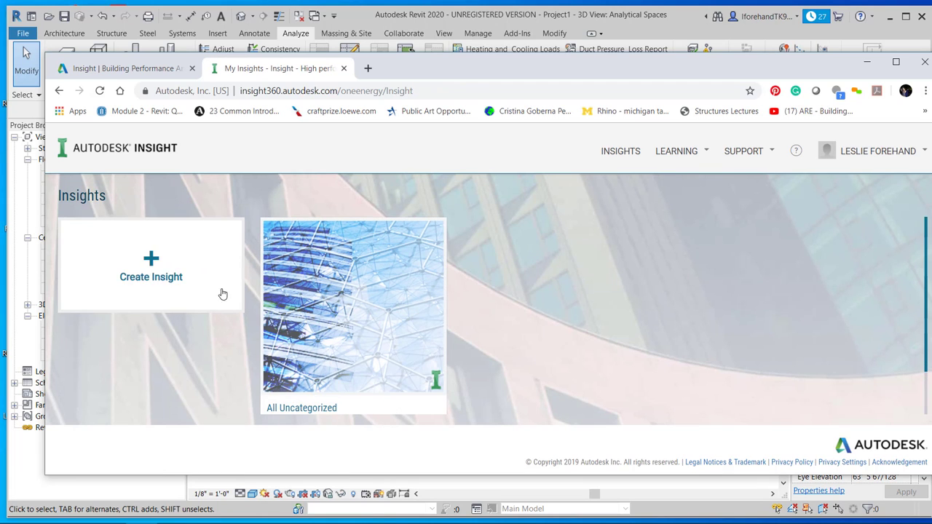
left_click(297, 353)
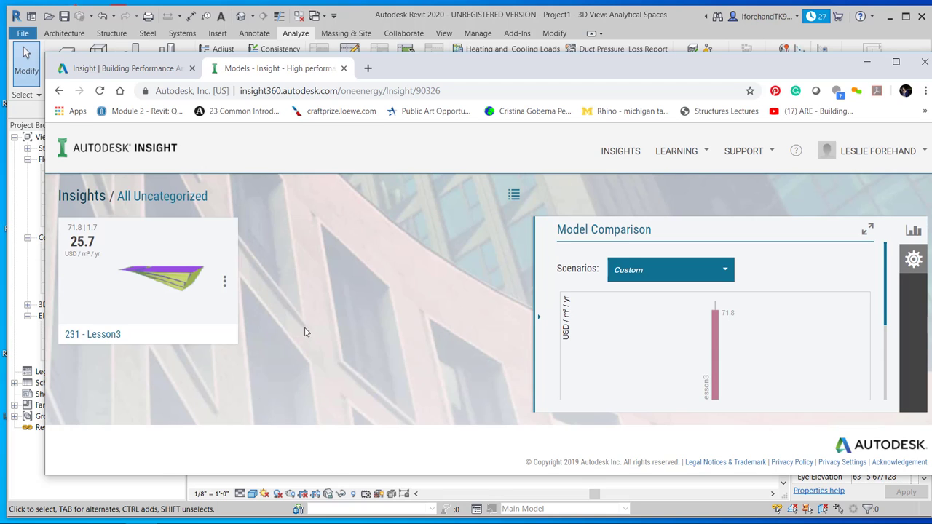
left_click(93, 196)
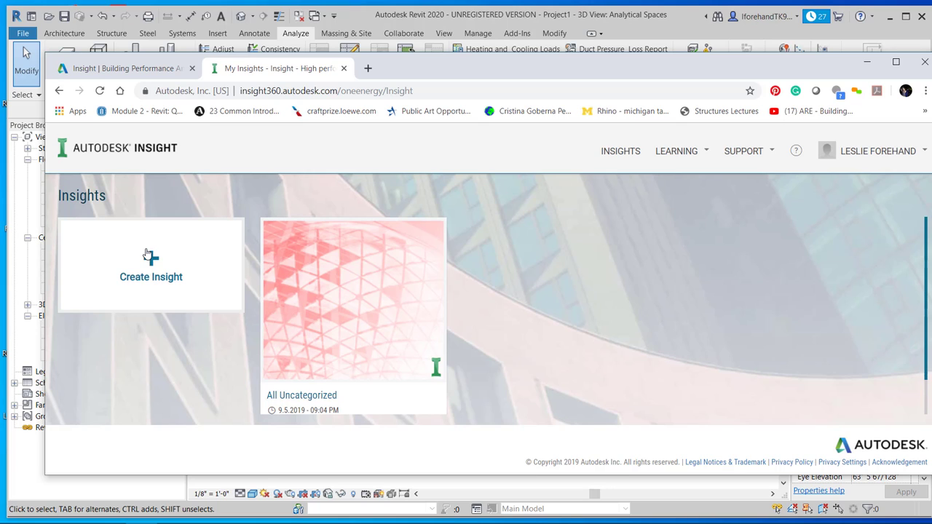
left_click(886, 495)
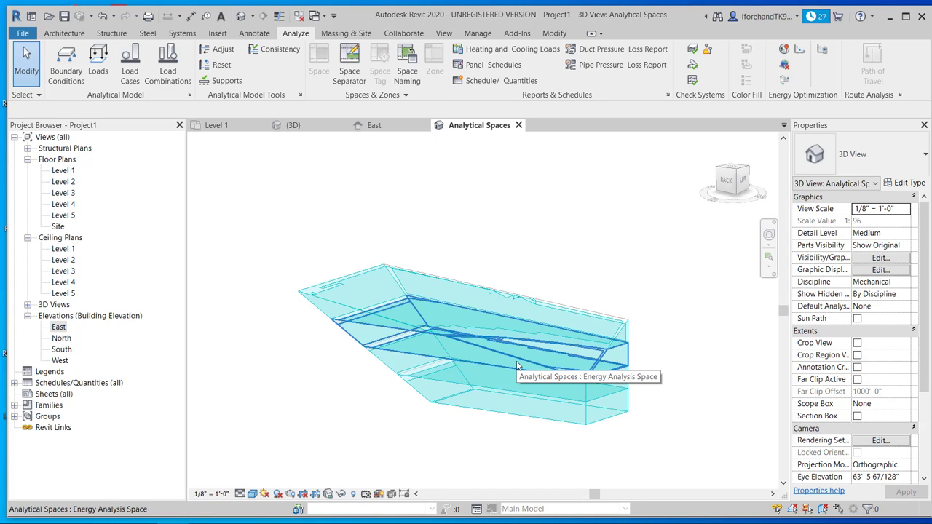
Step: Place a row of five RPC Tree - Deciduous Red Ash - 25' site components north of the mass in the Level 1 plan
scroll(568, 291, "down", 2)
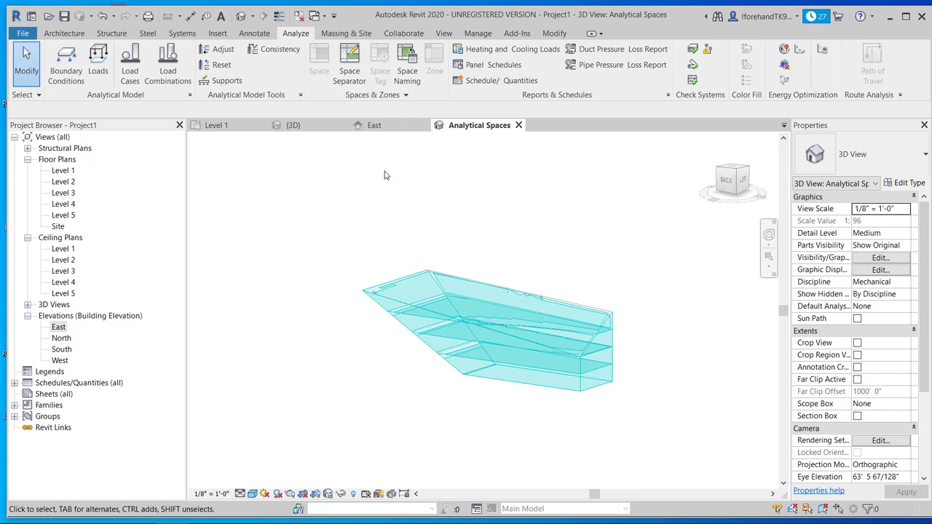
middle_click_drag(386, 175, 285, 184, "shift")
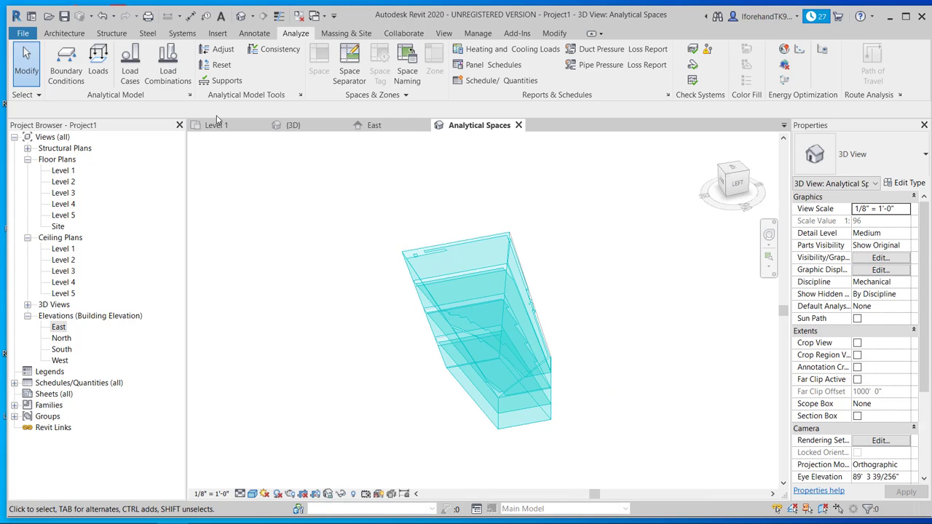
left_click(218, 127)
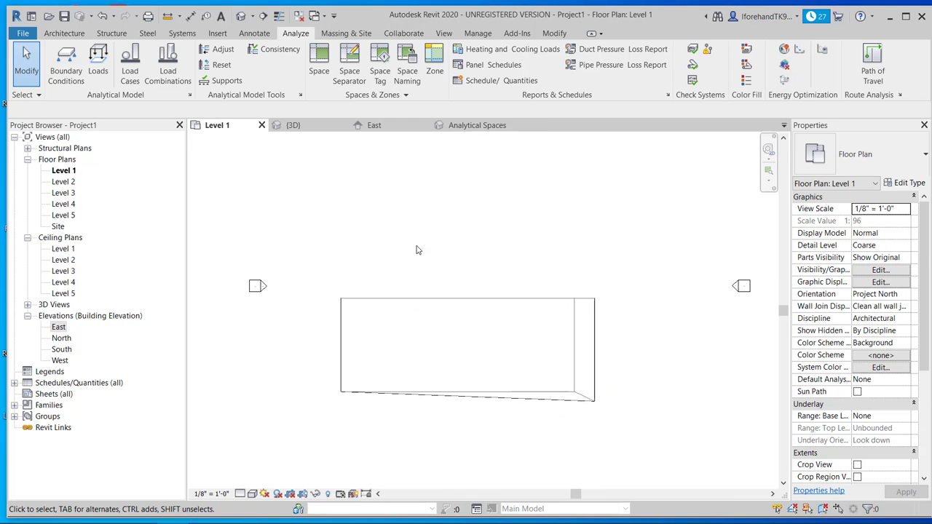
middle_click_drag(399, 249, 436, 220)
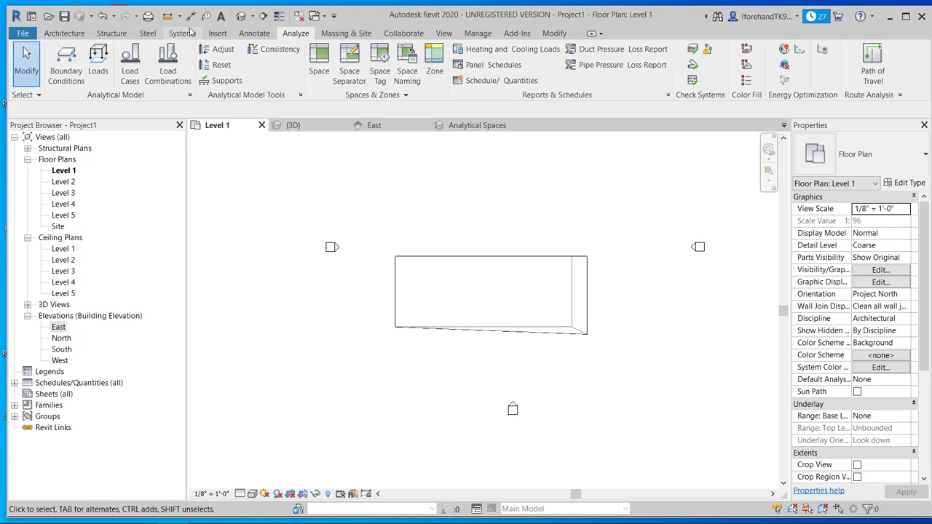
left_click(346, 33)
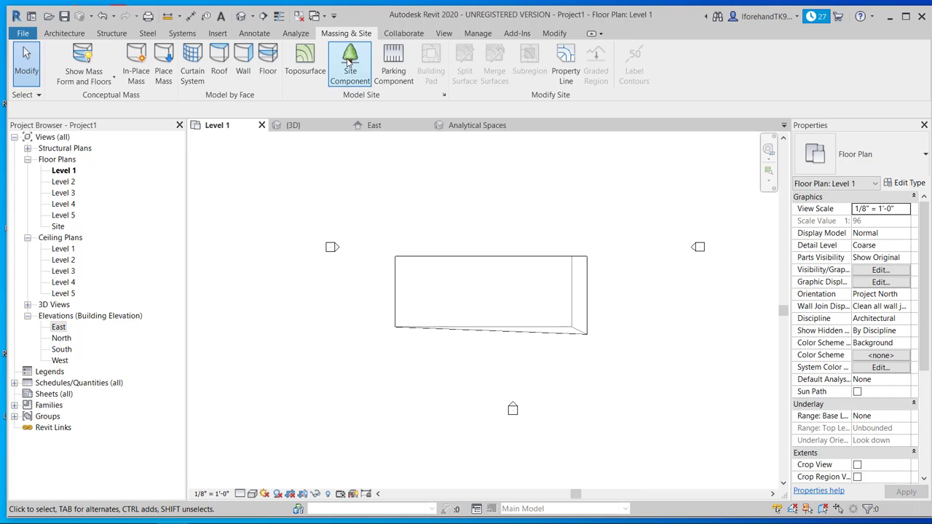
left_click(349, 58)
left_click(407, 220)
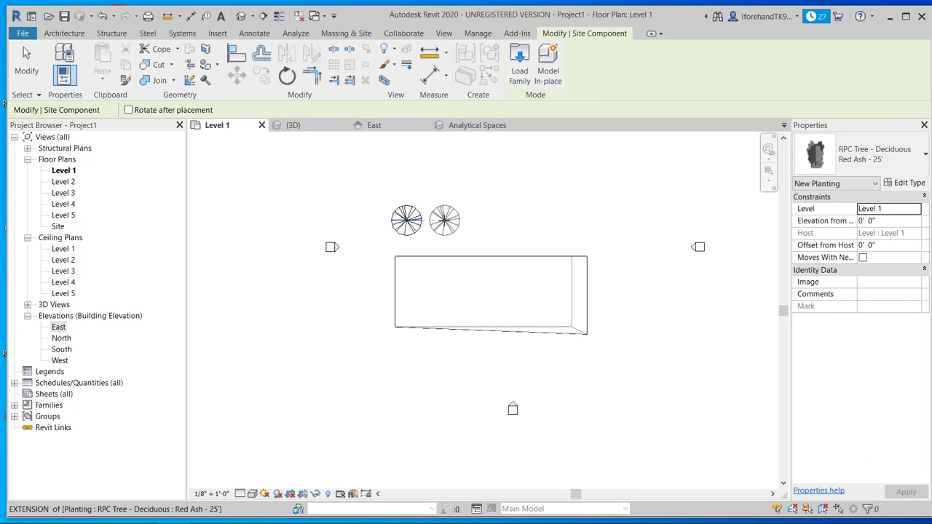
left_click(442, 220)
left_click(477, 225)
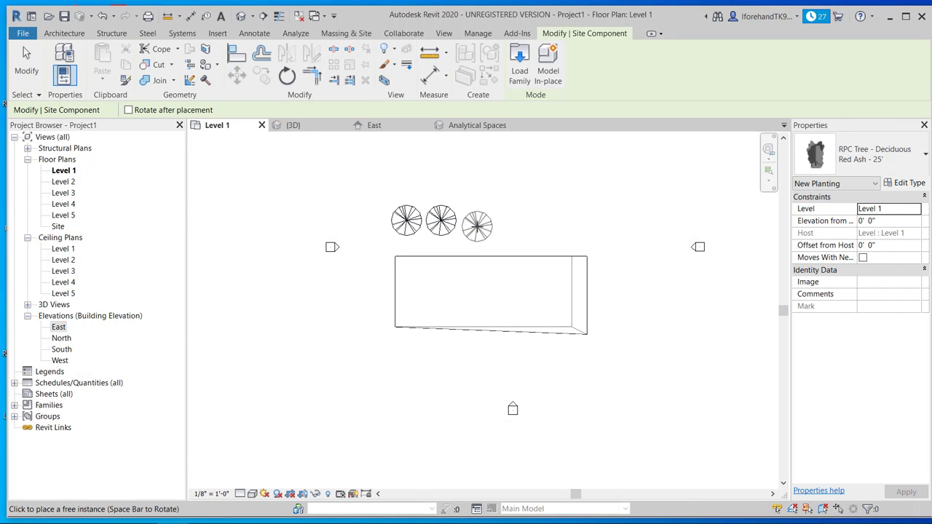
left_click(512, 226)
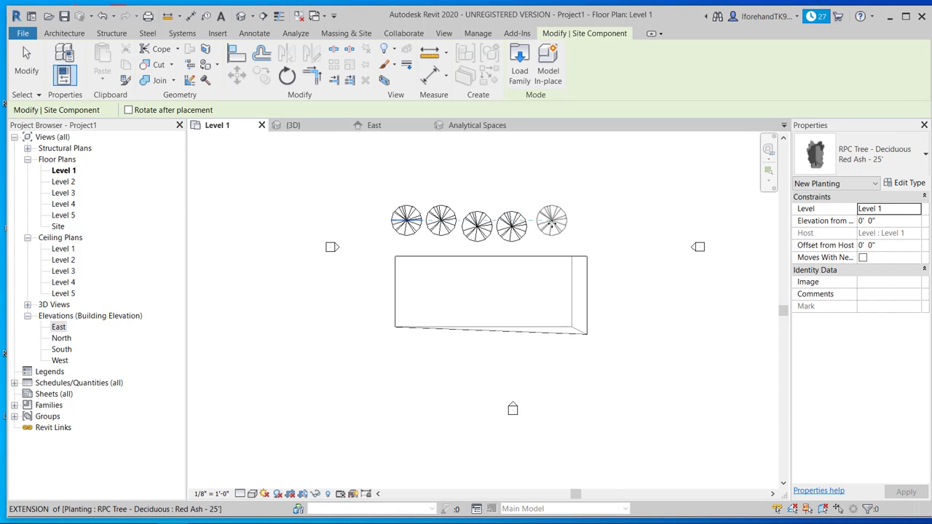
left_click(552, 220)
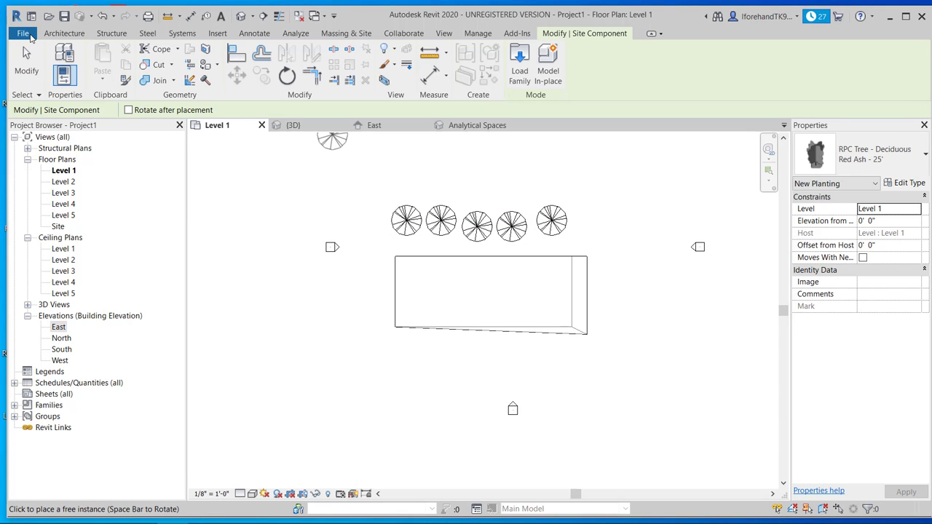
Step: Place one 9' x 18' - 90 deg parking space just south of the mass, aligned near its west edge
left_click(341, 34)
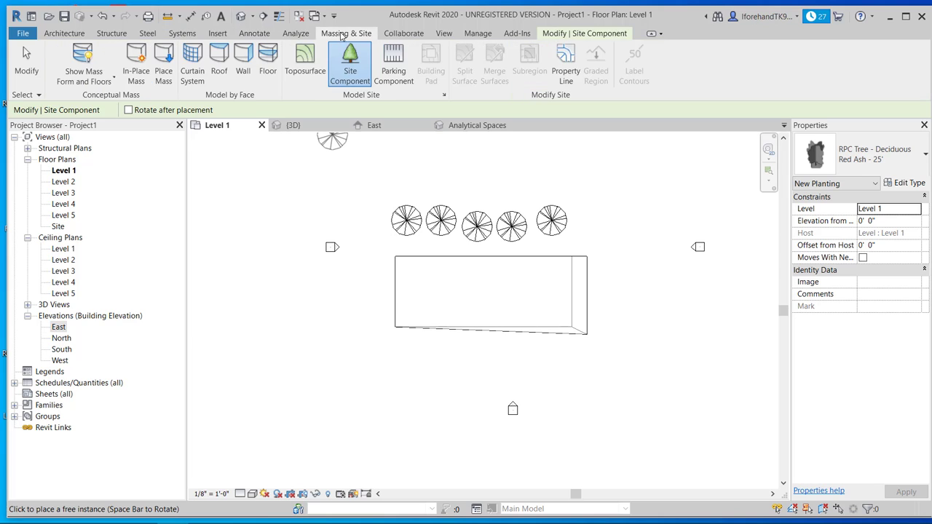
left_click(396, 64)
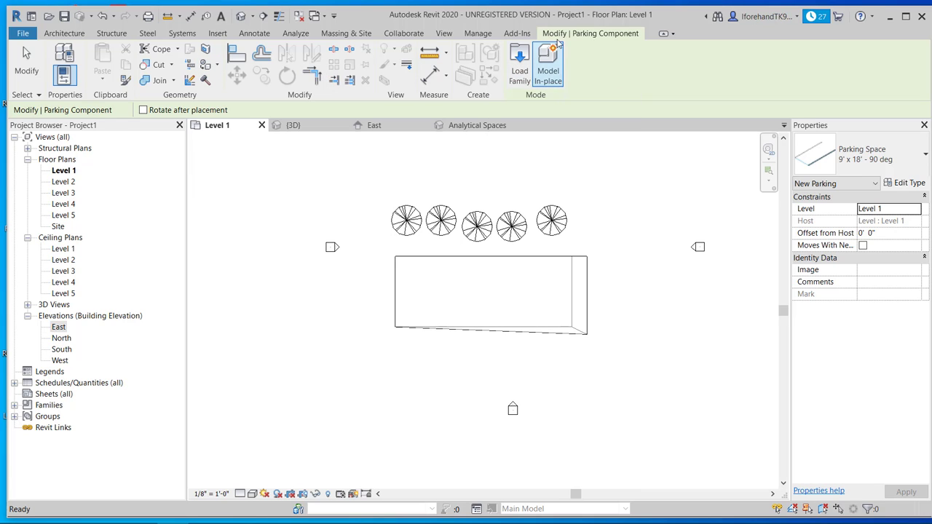
left_click(518, 34)
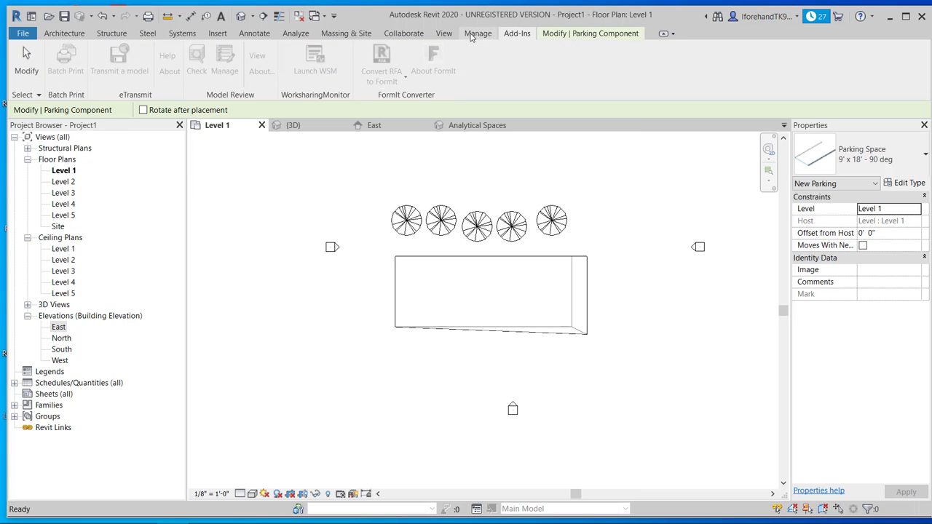
left_click(344, 35)
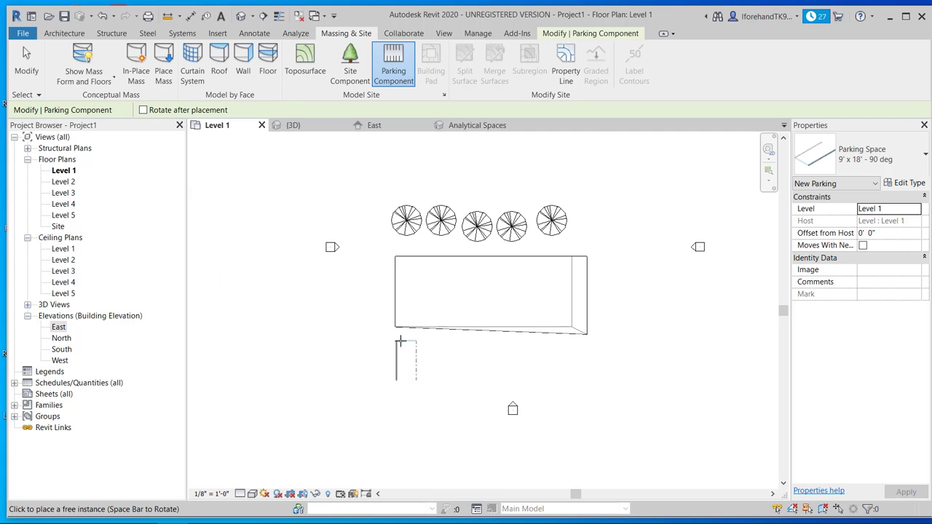
left_click(397, 337)
key("Escape")
key("Escape")
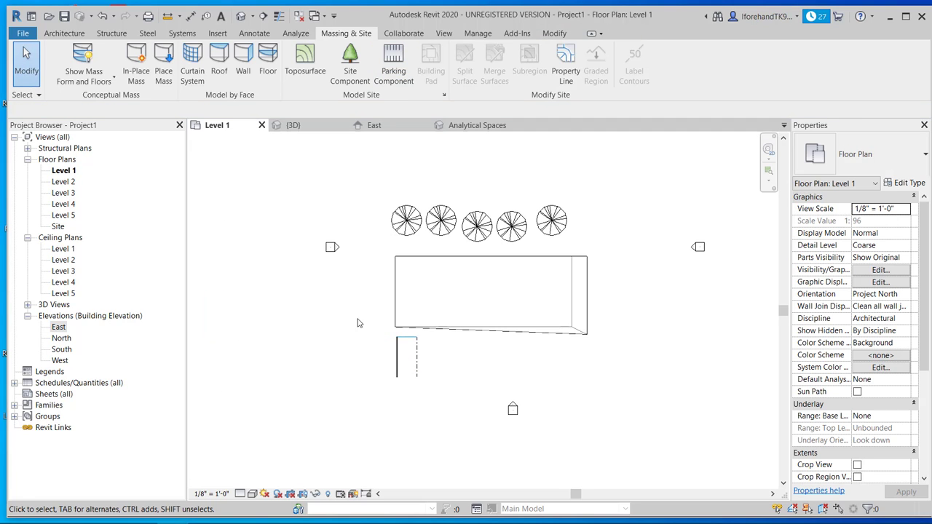
Step: Array the parking space linearly eastward into 6 adjoining spaces, moving the 2nd by one stall width
left_click(399, 357)
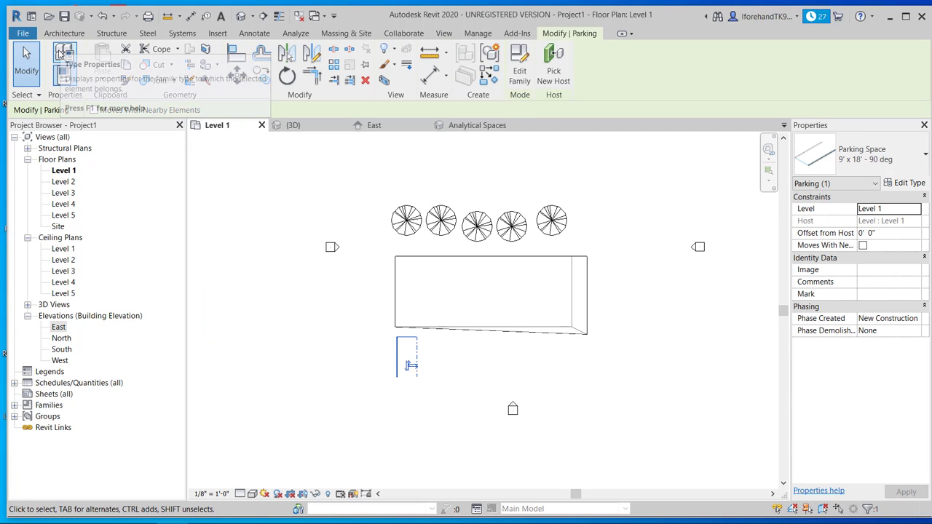
left_click(335, 66)
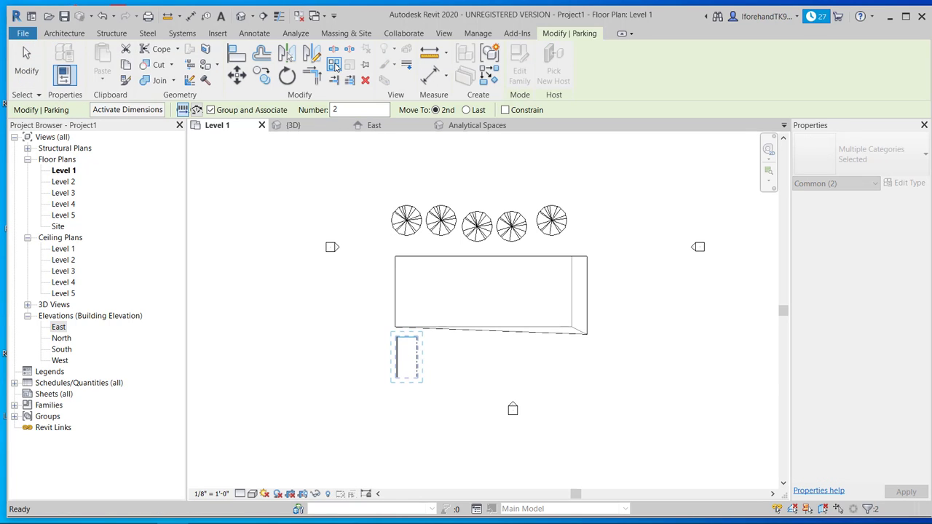
double_click(345, 107)
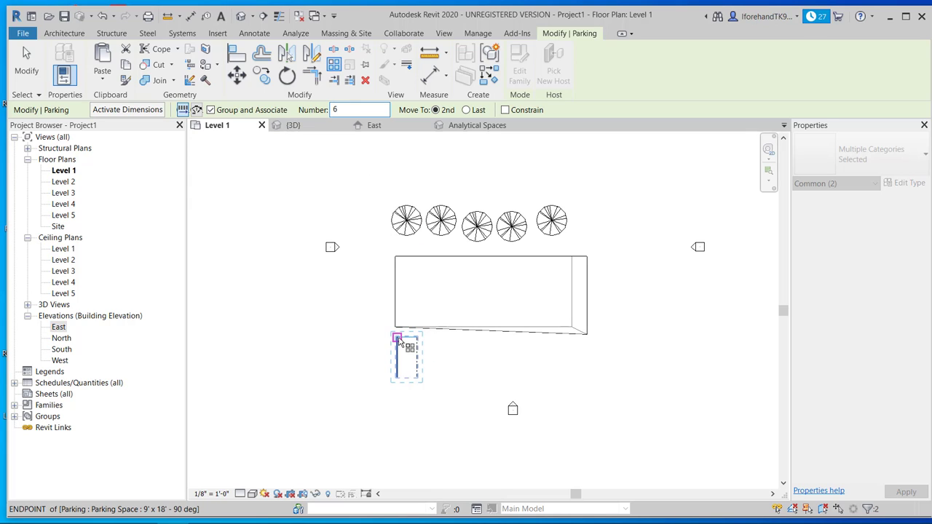
left_click(397, 339)
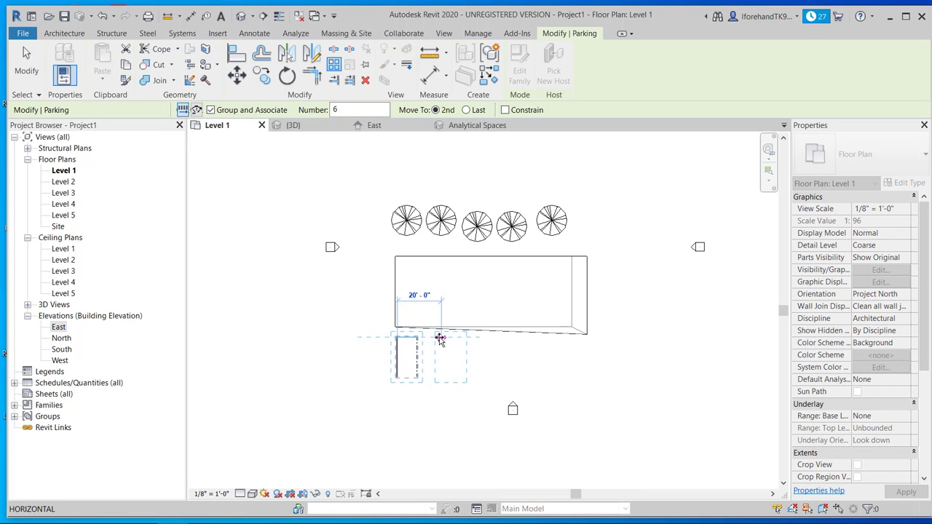
left_click(417, 338)
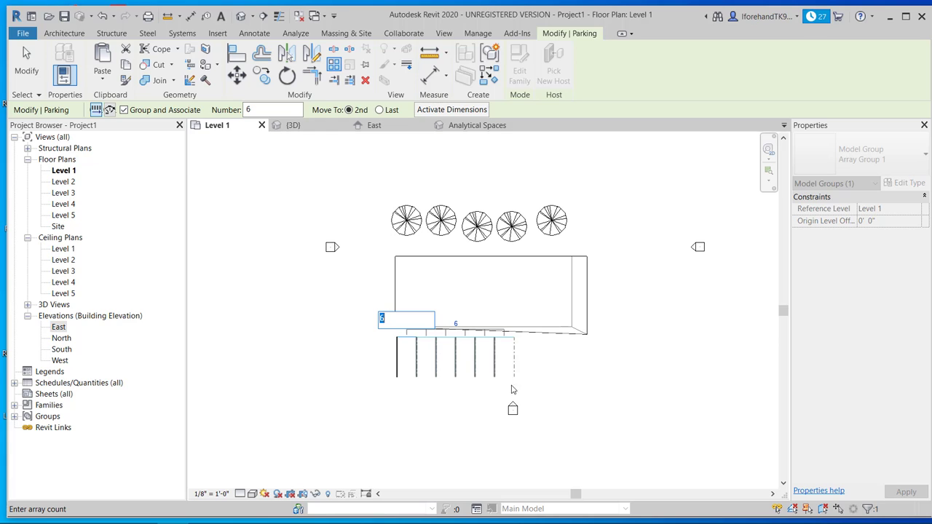
key("Return")
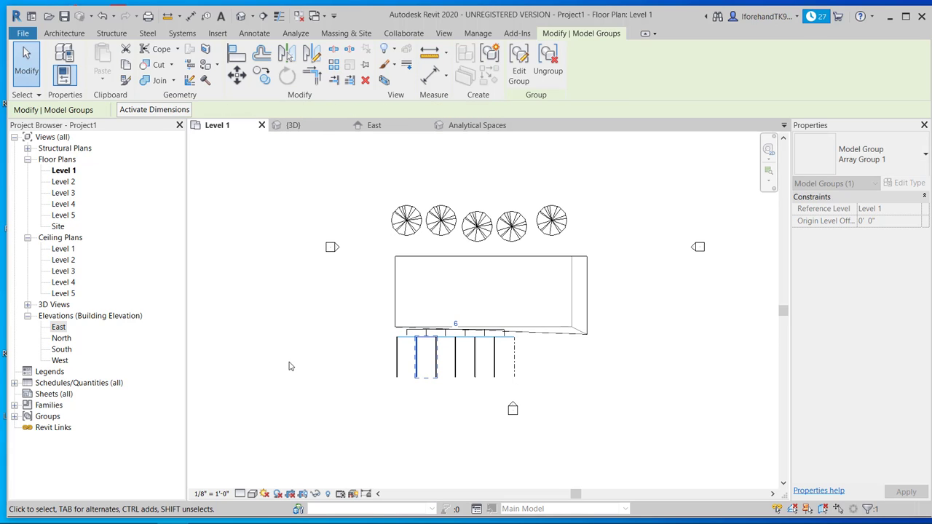
key("Escape")
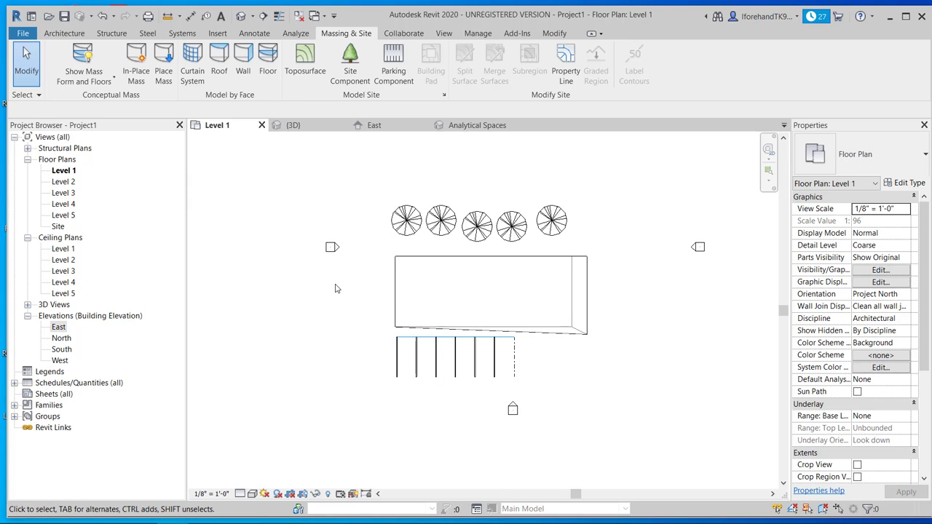
Step: Check the site components in the 3D view and draw a 32' long Generic - 8" wall north-south across the mass near its west end on Level 1
left_click(310, 130)
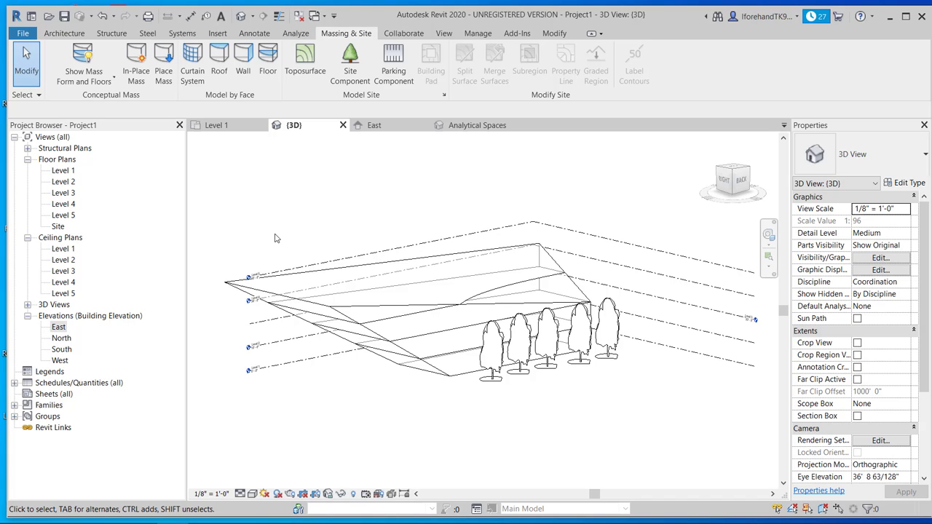
left_click(232, 127)
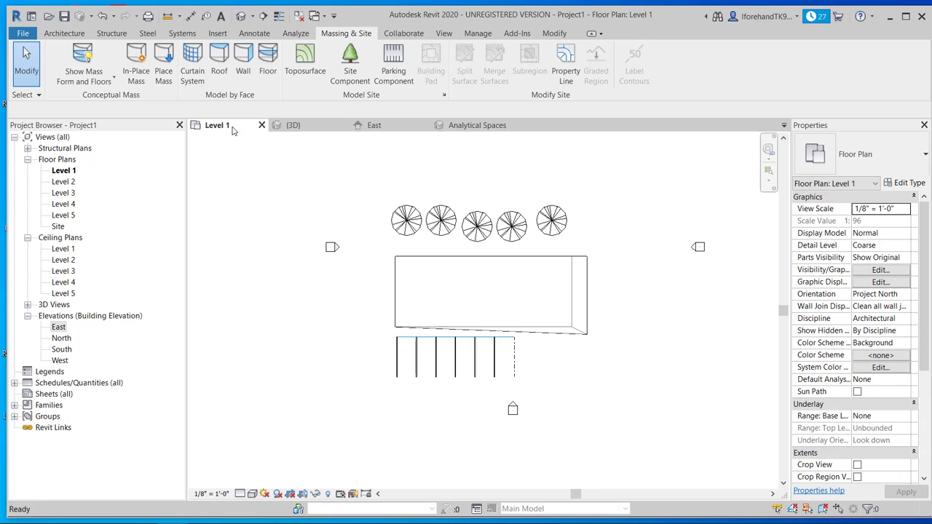
left_click(65, 33)
left_click(65, 54)
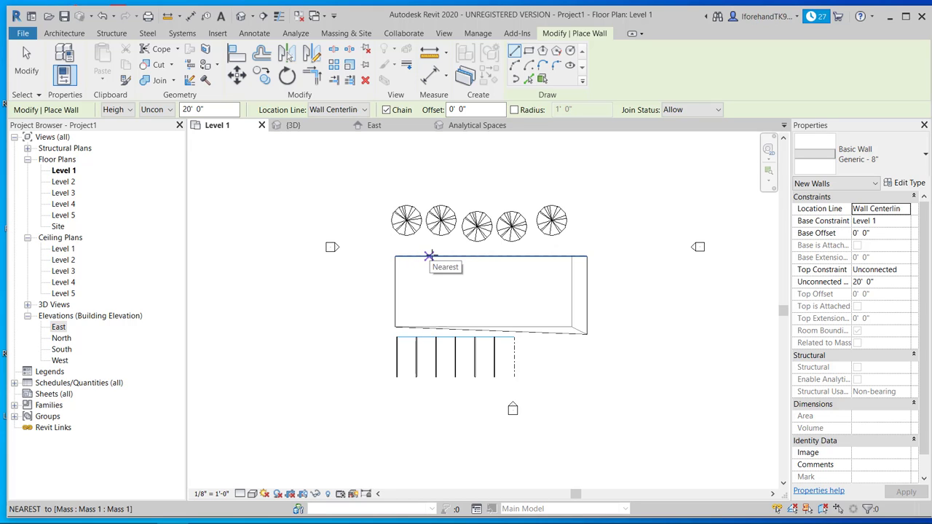
left_click(429, 256)
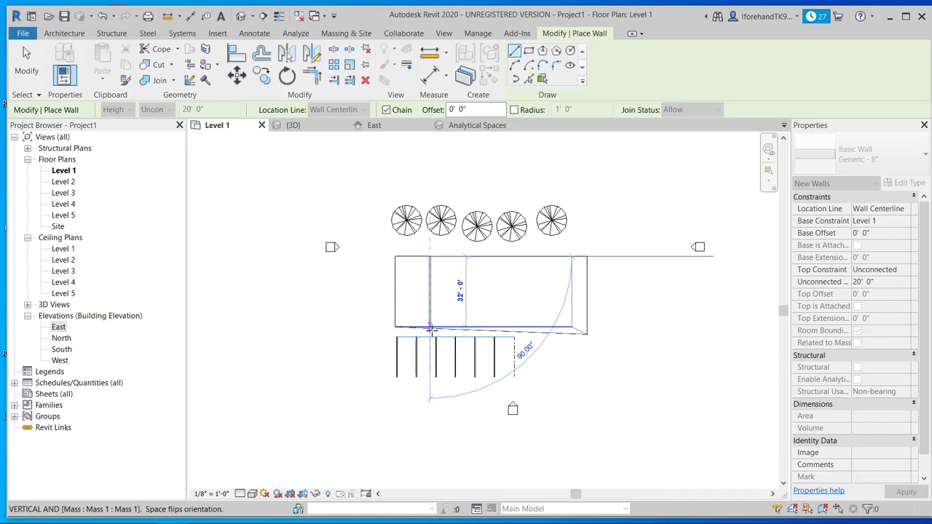
left_click(430, 328)
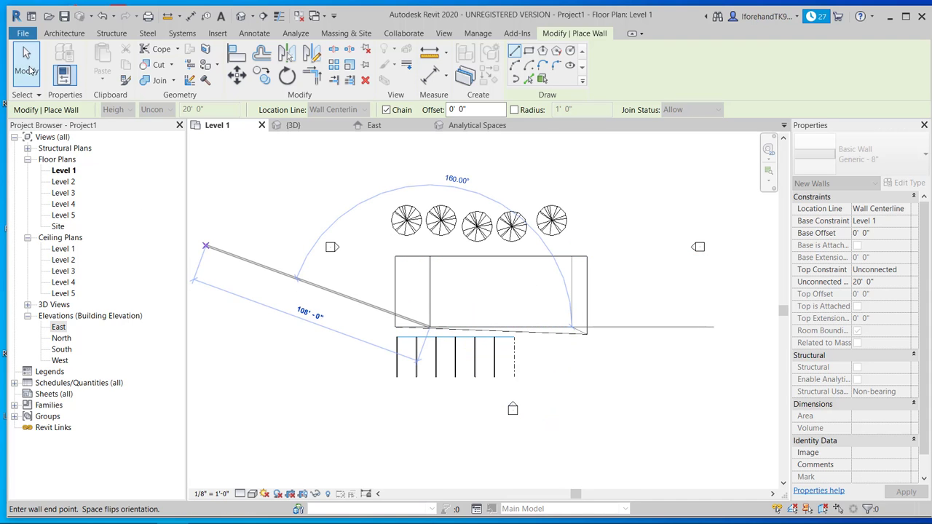
key("Escape")
key("Escape")
scroll(427, 313, "up", 4)
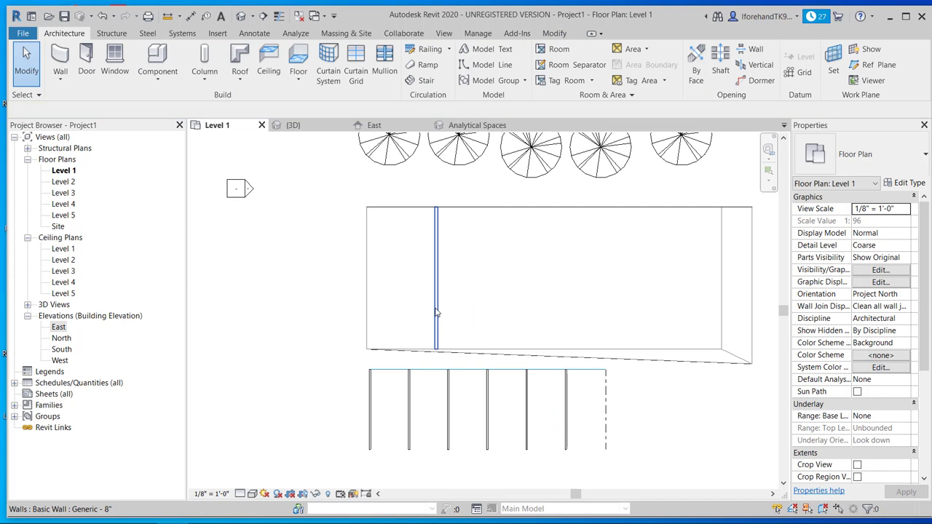
Step: Draw two more 32' long Generic - 8" walls north-south across the mass, each about 20' east of the previous wall
left_click(436, 313)
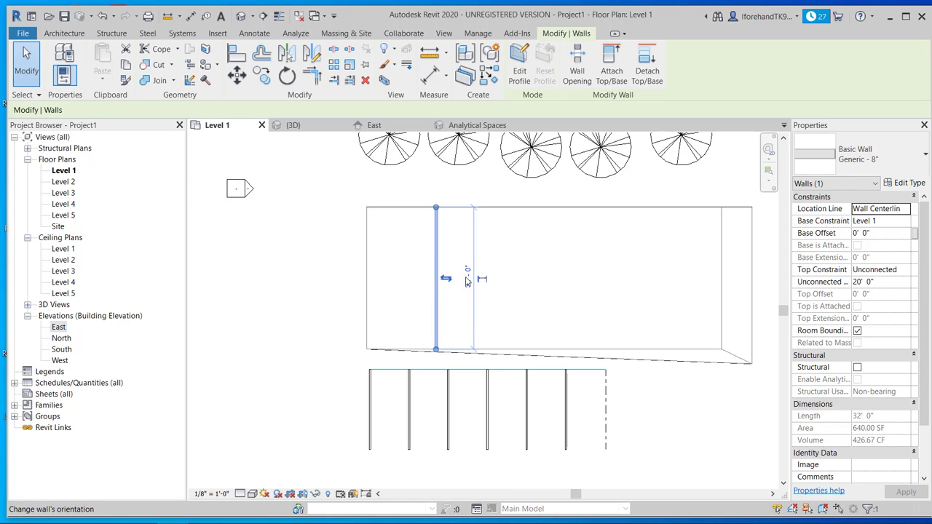
left_click(303, 233)
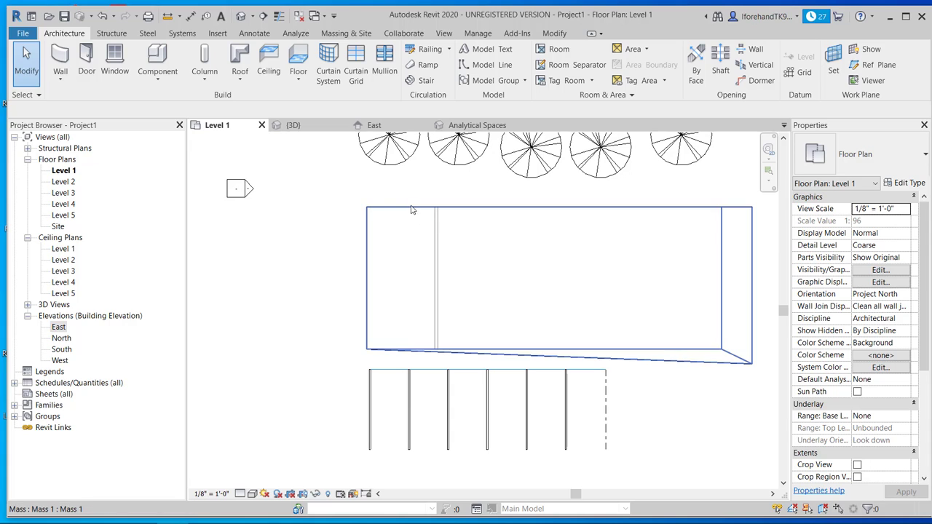
left_click(434, 222)
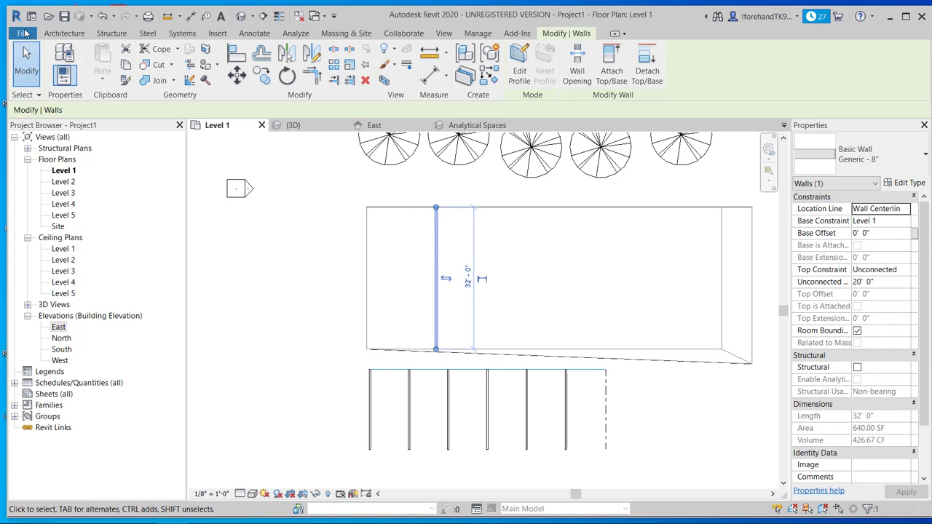
left_click(64, 33)
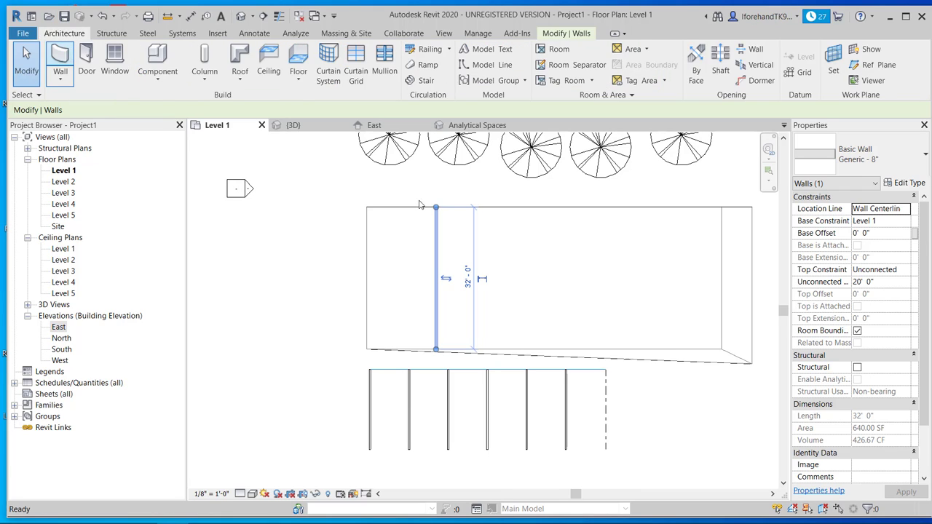
left_click(61, 58)
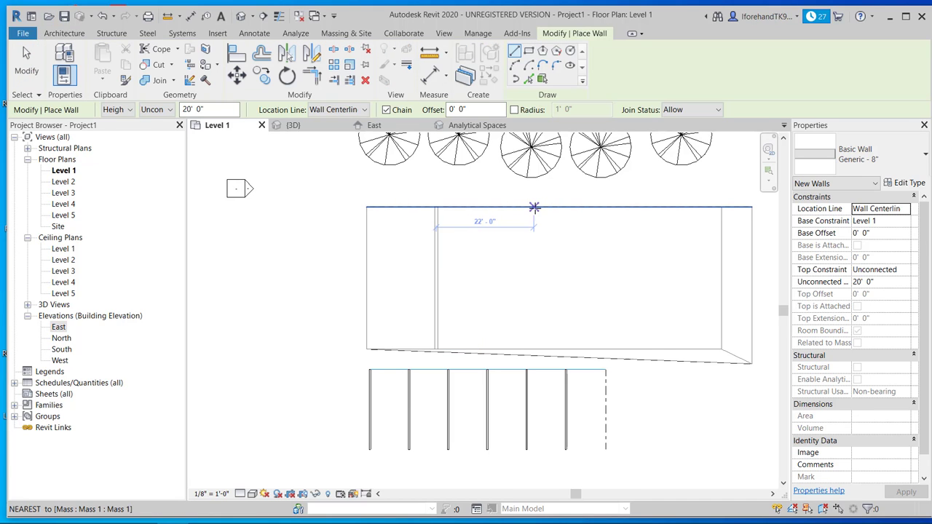
left_click(525, 207)
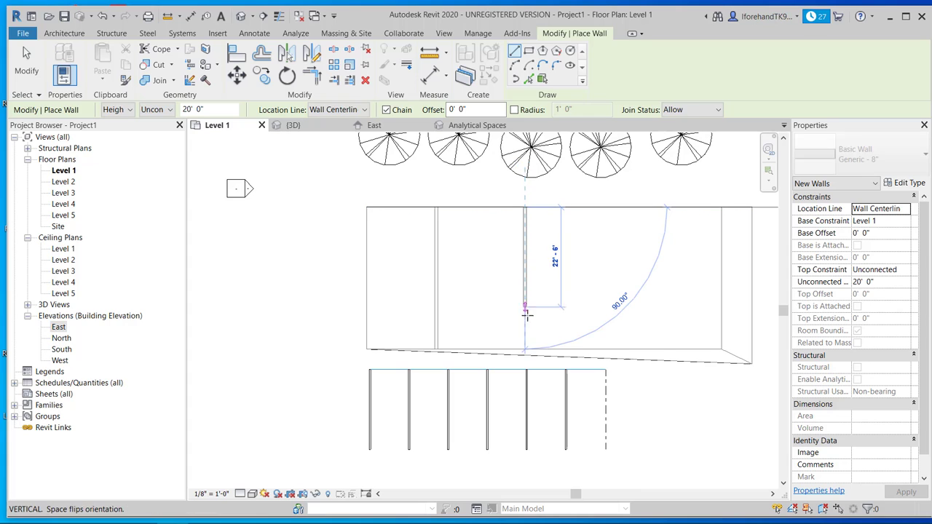
left_click(525, 348)
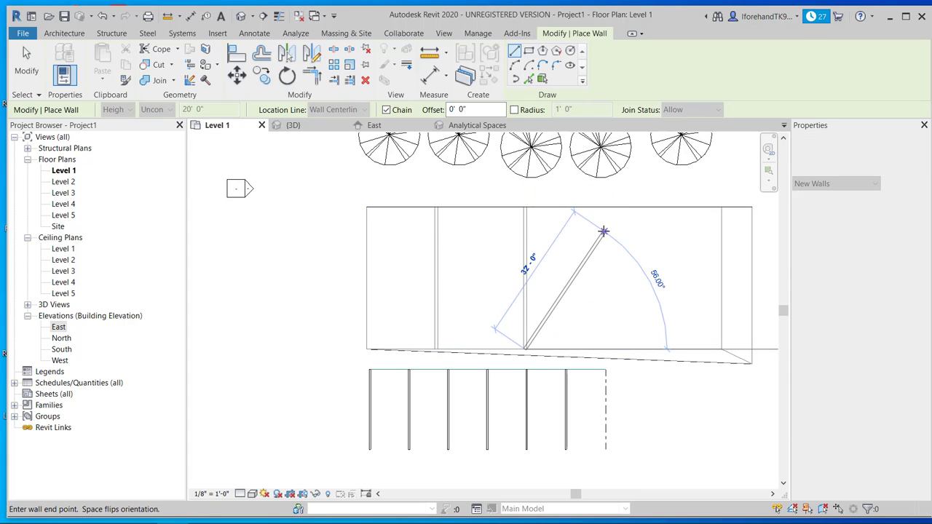
key("Escape")
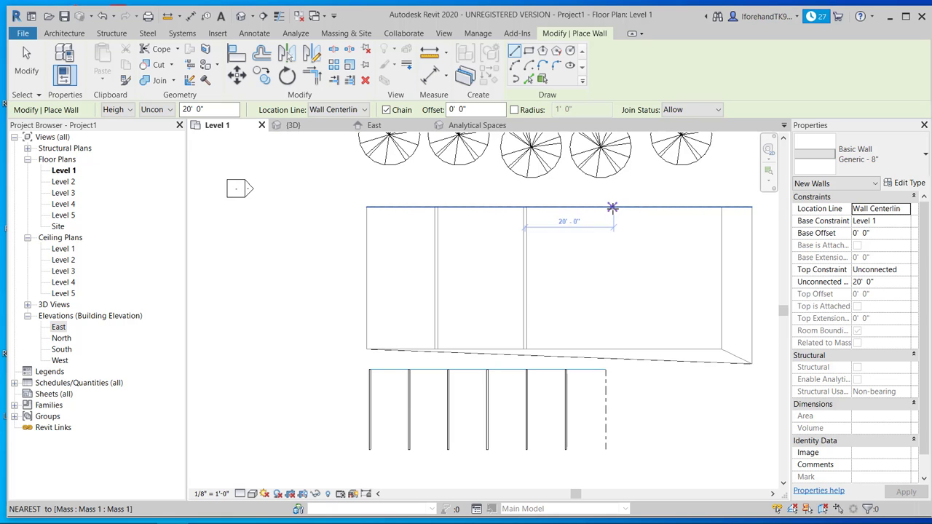
left_click(612, 207)
left_click(616, 347)
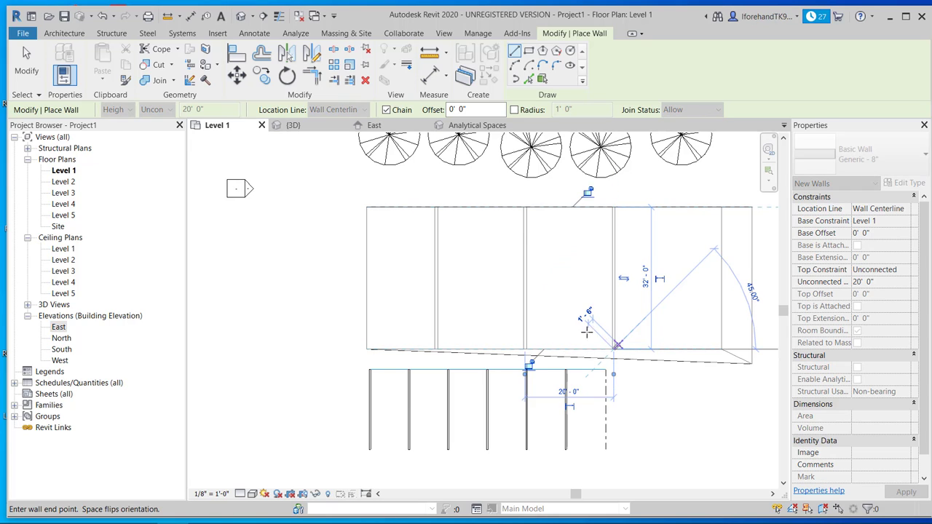
key("Escape")
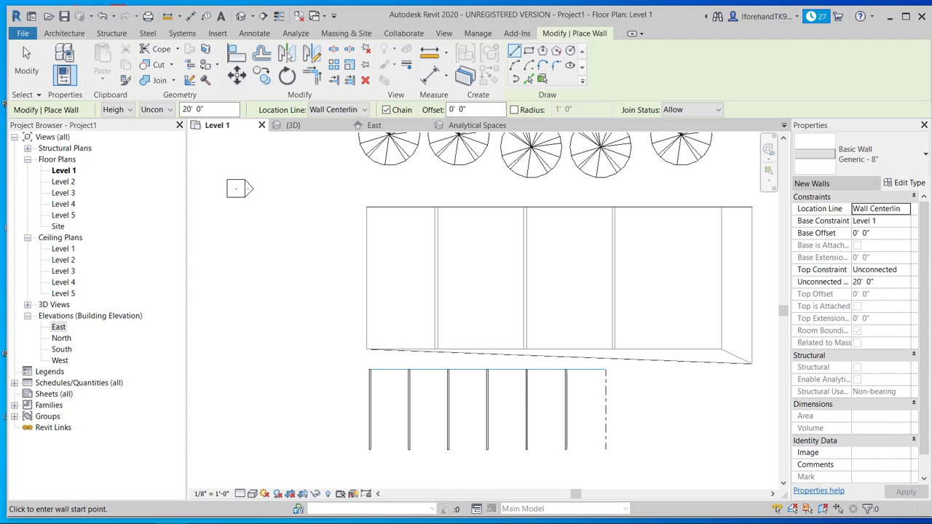
Step: Move the three interior walls together slightly east on Level 1, keeping their spacing, and check them in the 3D view
left_click(26, 61)
left_click_drag(641, 270, 458, 242)
left_click(329, 289)
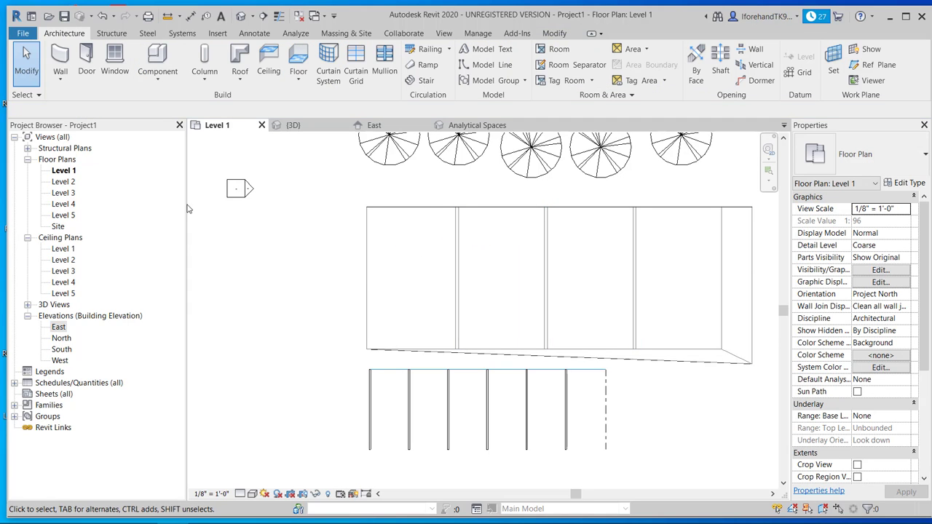
left_click(292, 125)
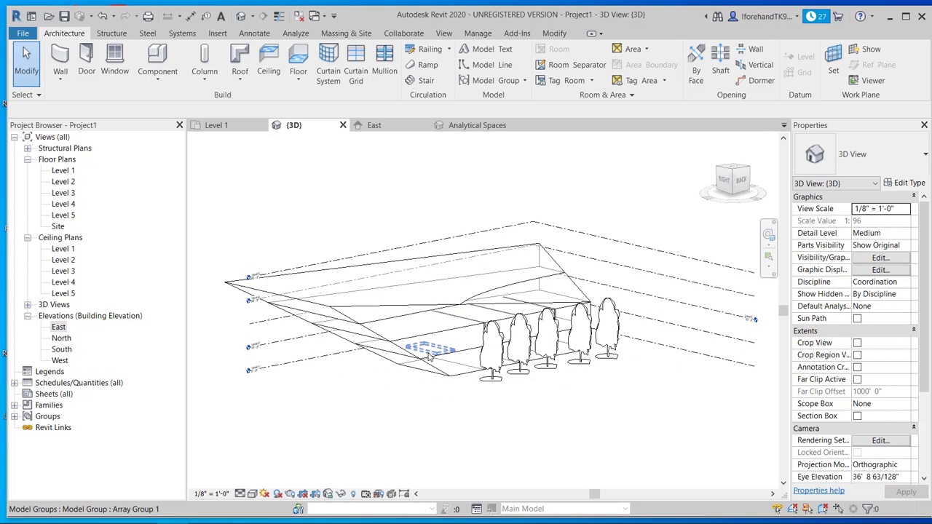
left_click(216, 125)
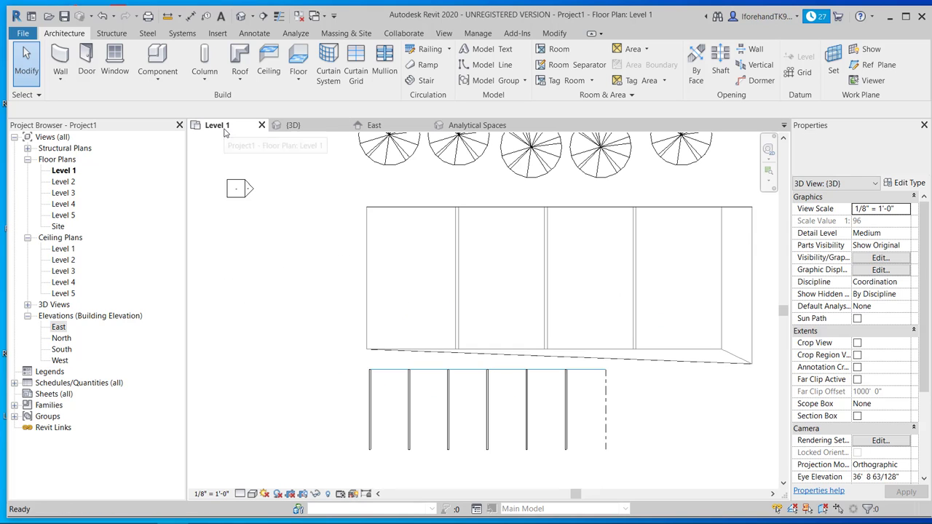
Step: Set the top constraint of the three interior walls to Up to level: Level 5 and check their height in 3D
left_click_drag(675, 299, 383, 275)
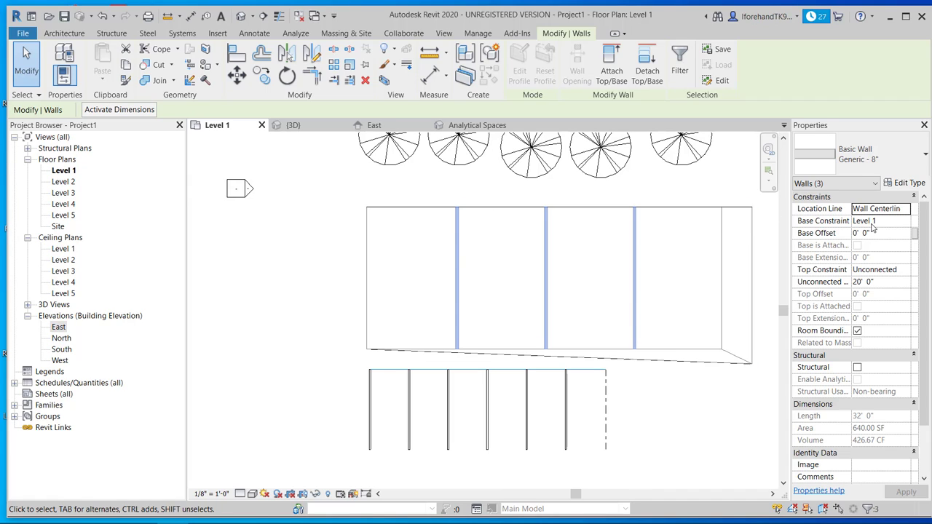
left_click(903, 270)
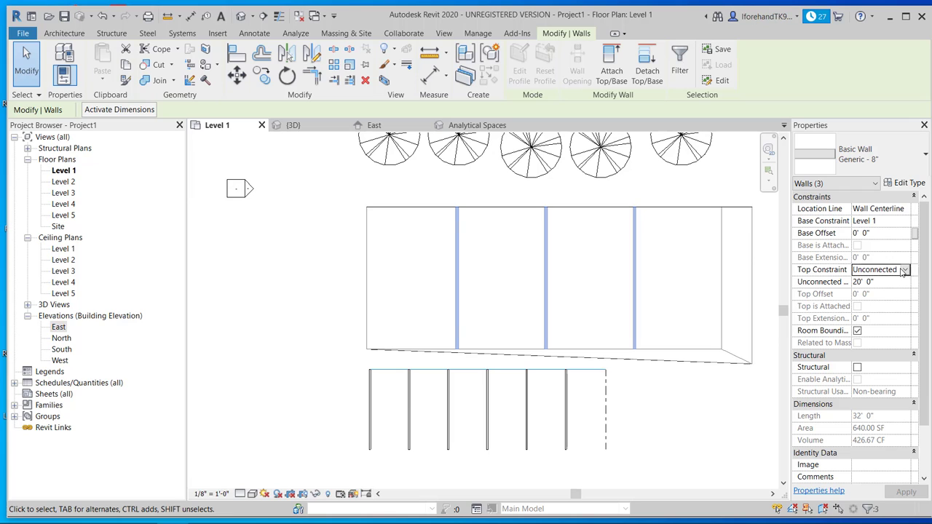
left_click(905, 270)
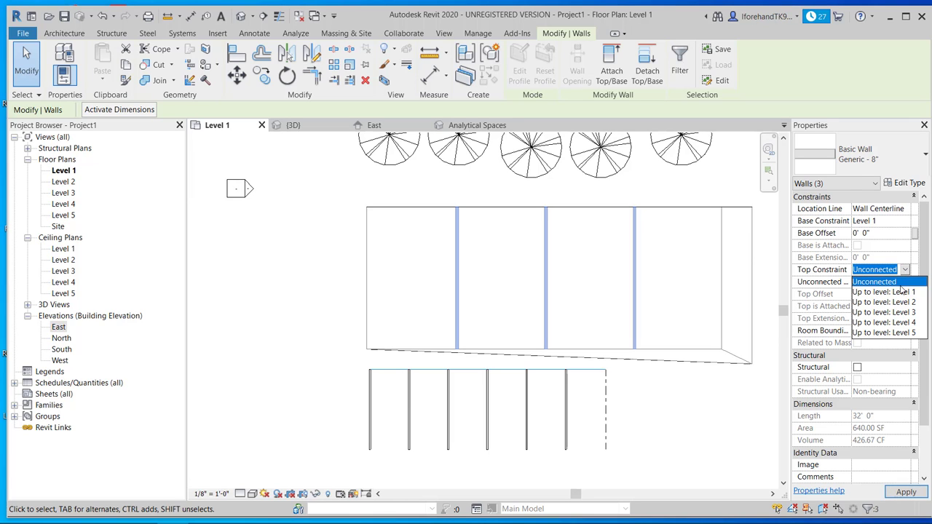
left_click(907, 333)
left_click(271, 223)
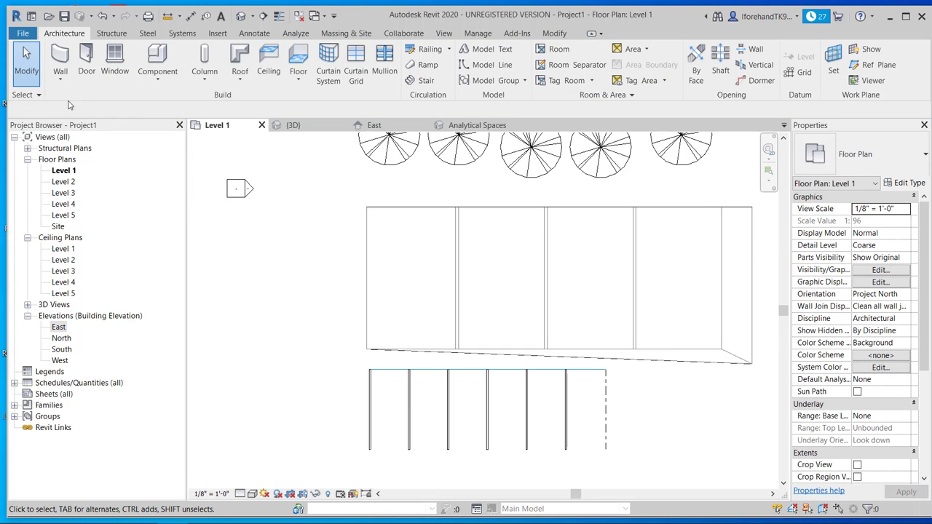
left_click(292, 126)
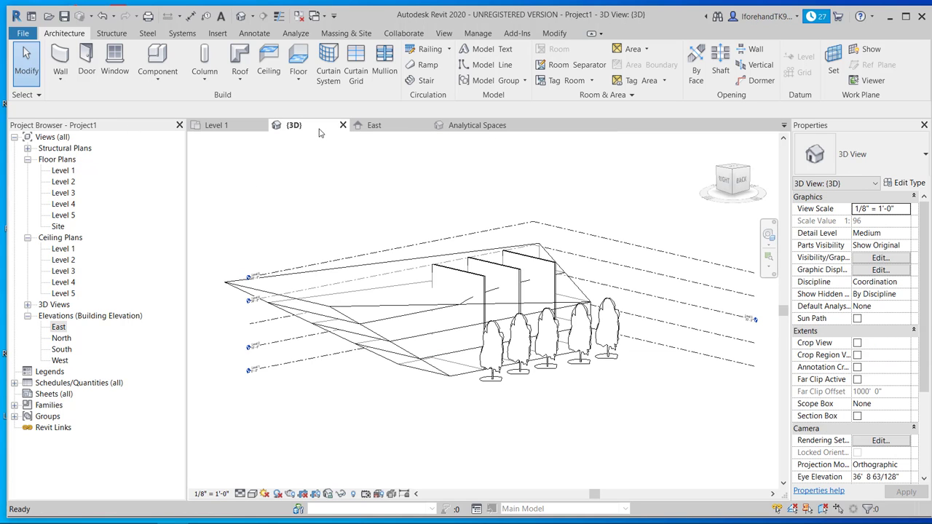
scroll(478, 300, "up", 1)
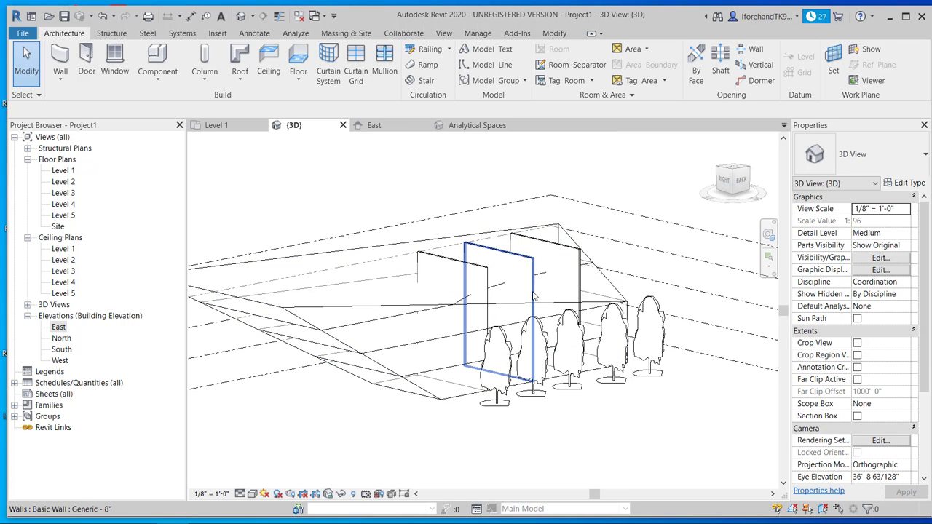
middle_click_drag(539, 296, 624, 337)
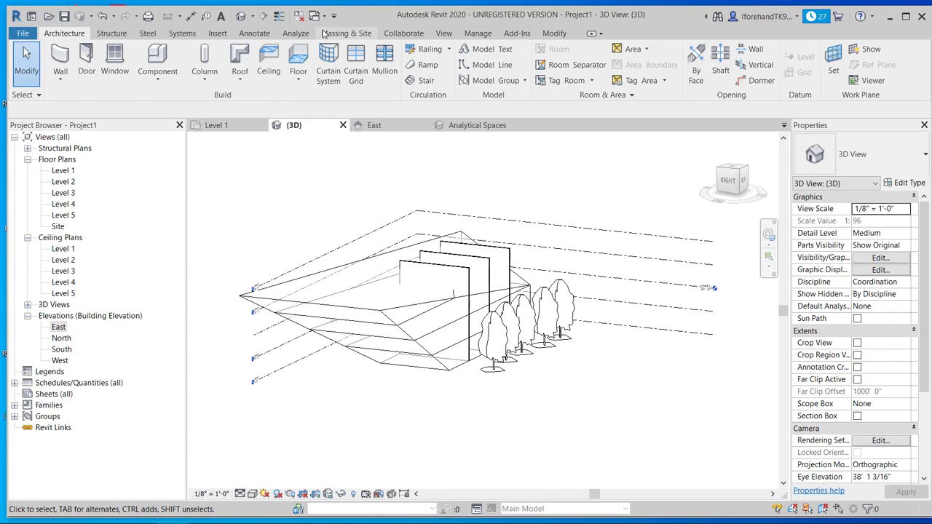
left_click(347, 33)
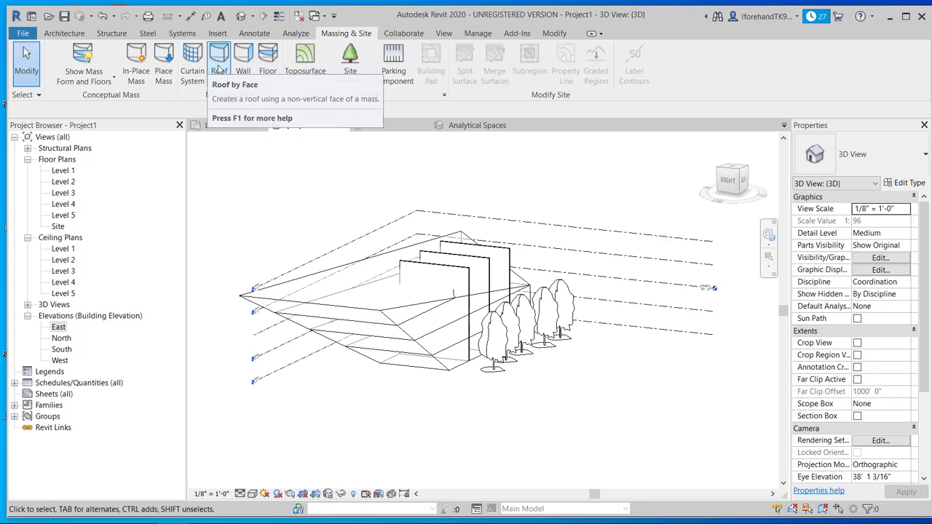
left_click(243, 61)
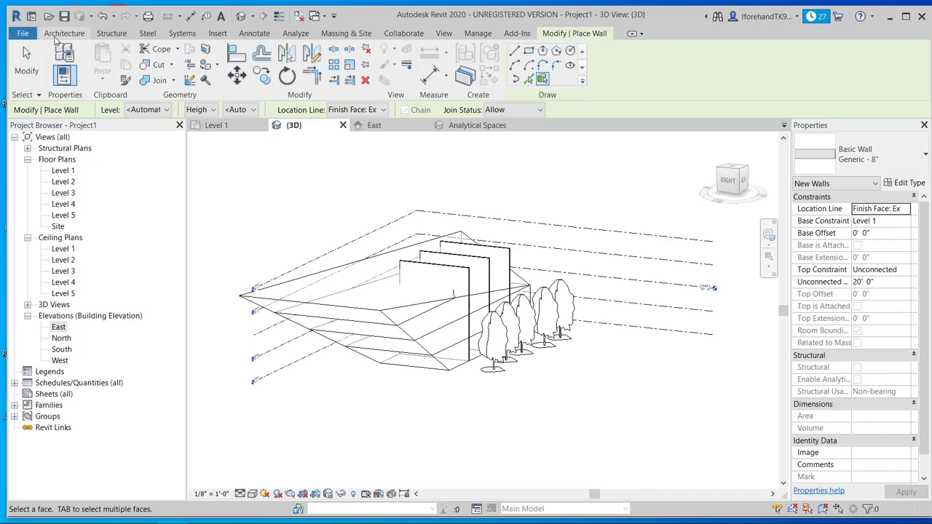
left_click(27, 57)
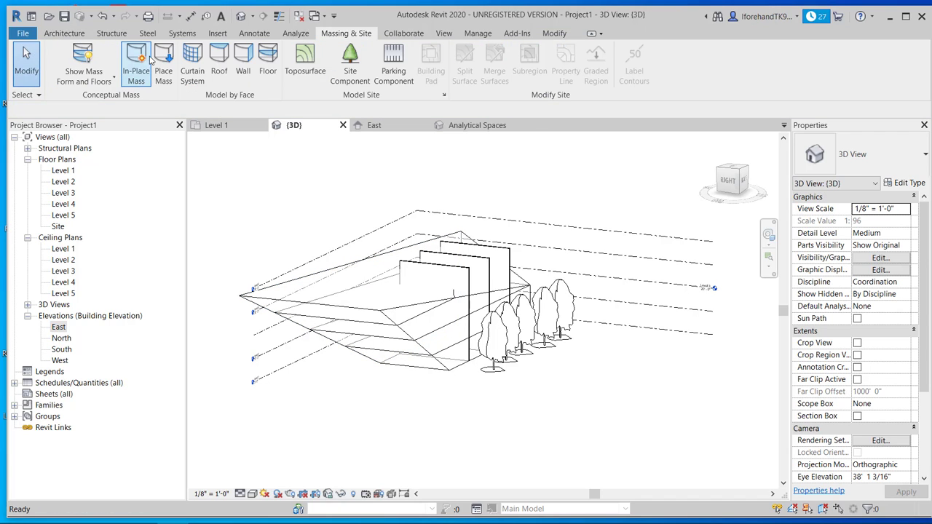
left_click(193, 64)
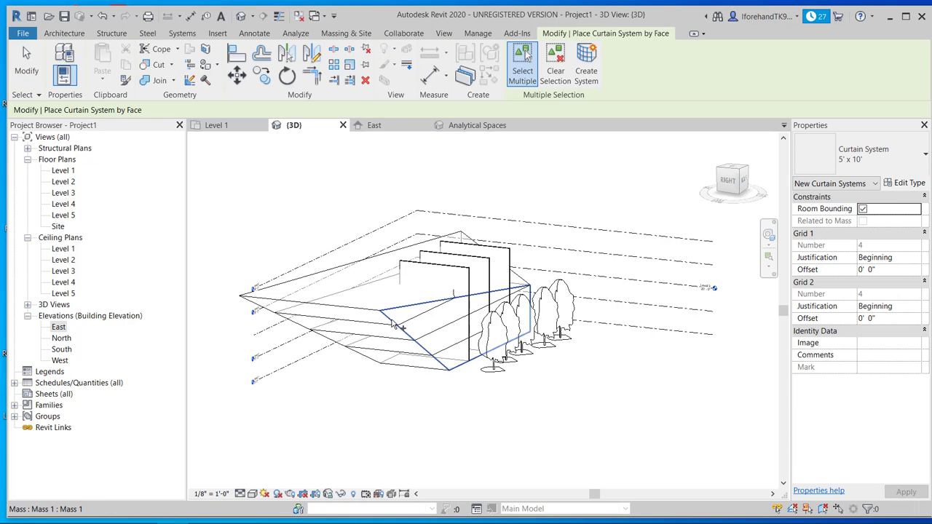
left_click(394, 326)
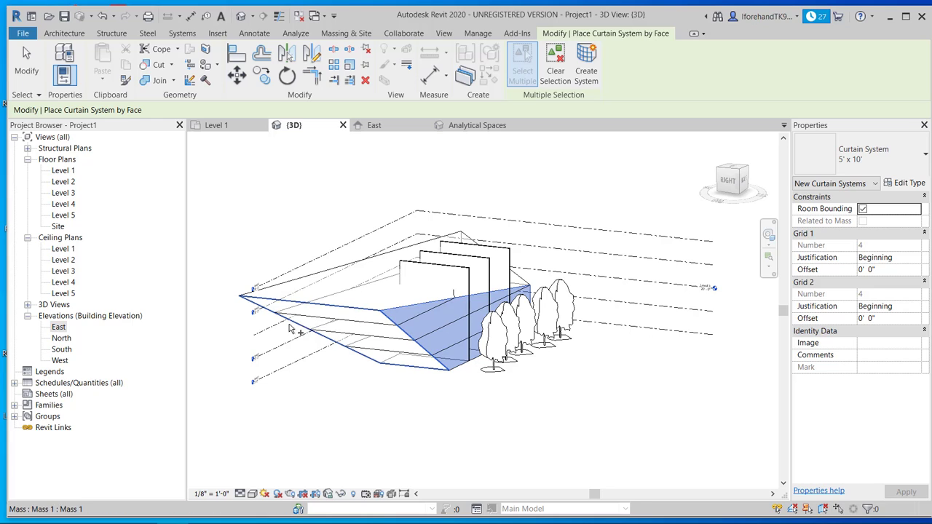
left_click(305, 331)
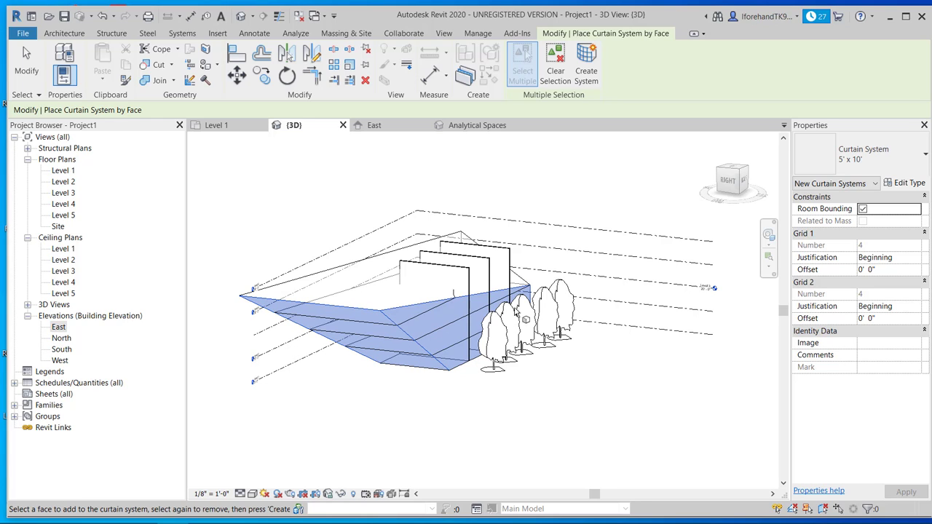
middle_click_drag(440, 331, 624, 371, "shift")
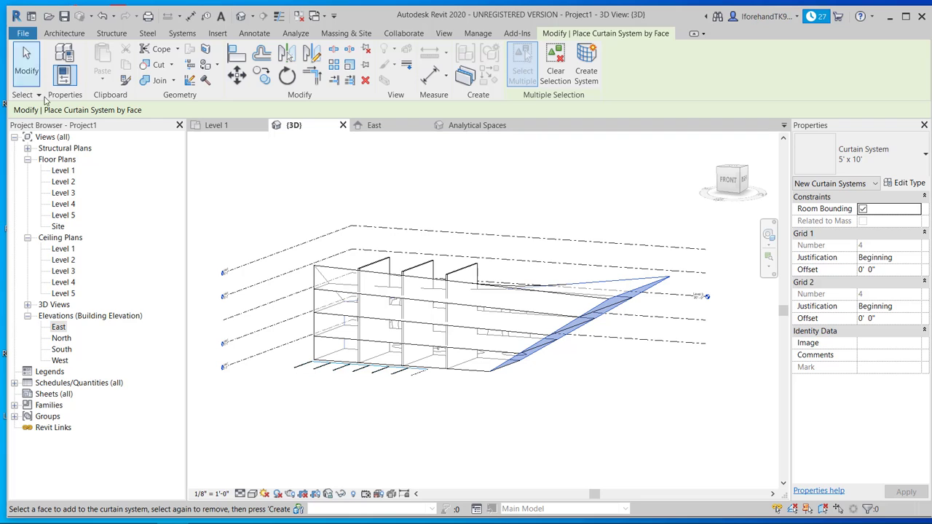
left_click(27, 72)
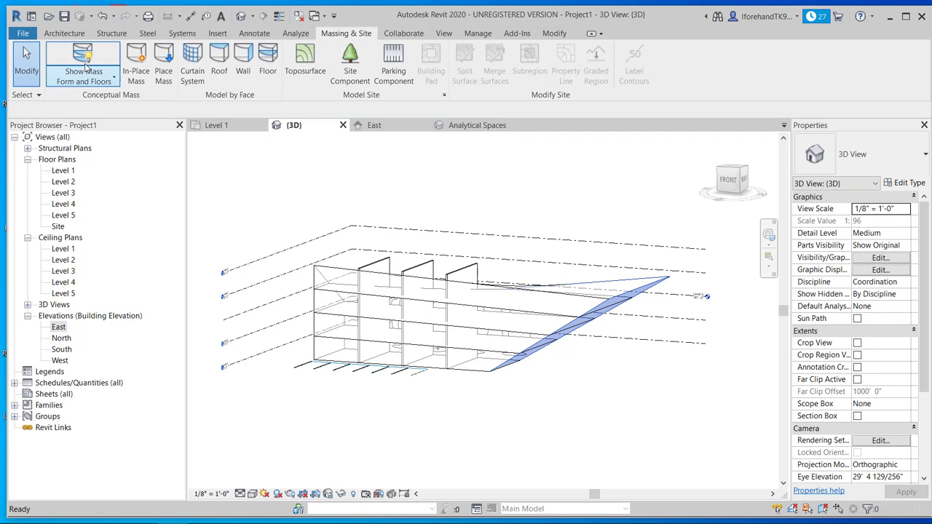
Step: Create Generic - 8" walls by face on the south and west faces of the mass and inspect them in 3D
left_click(243, 57)
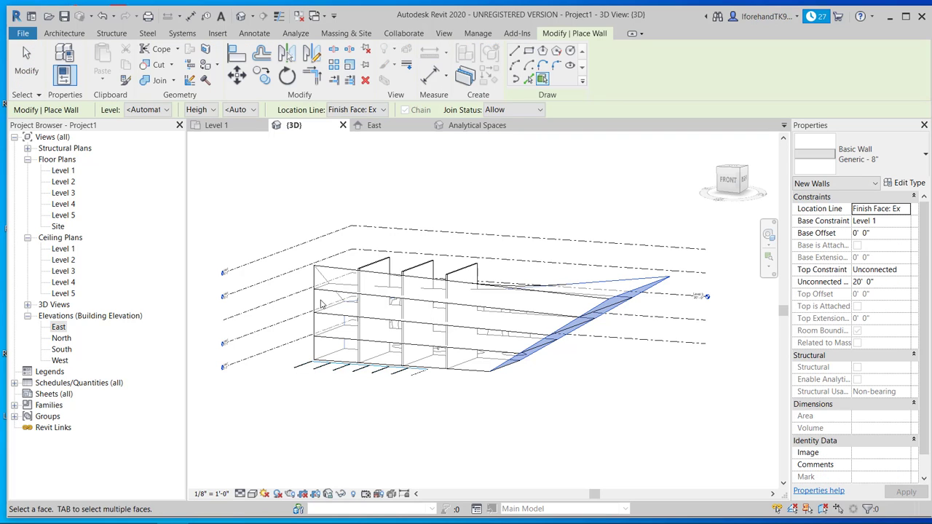
left_click(318, 305)
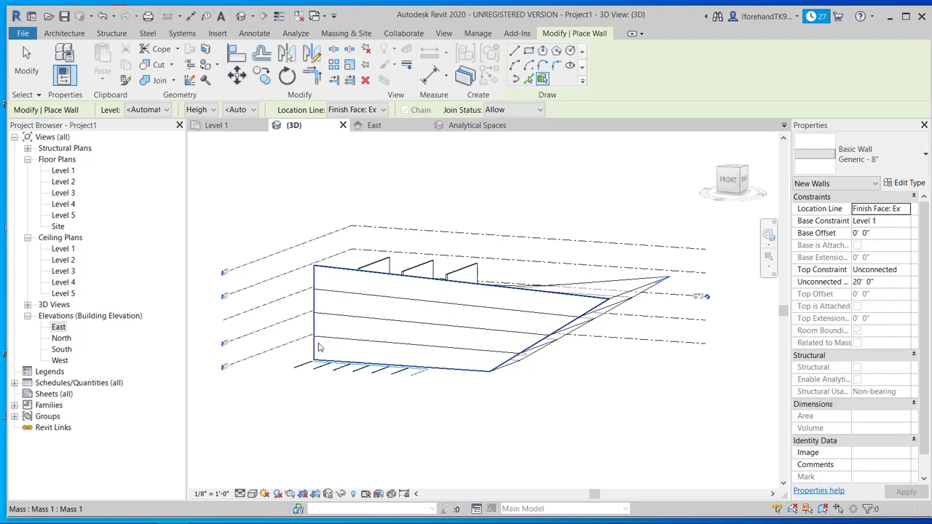
middle_click_drag(286, 329, 462, 343, "shift")
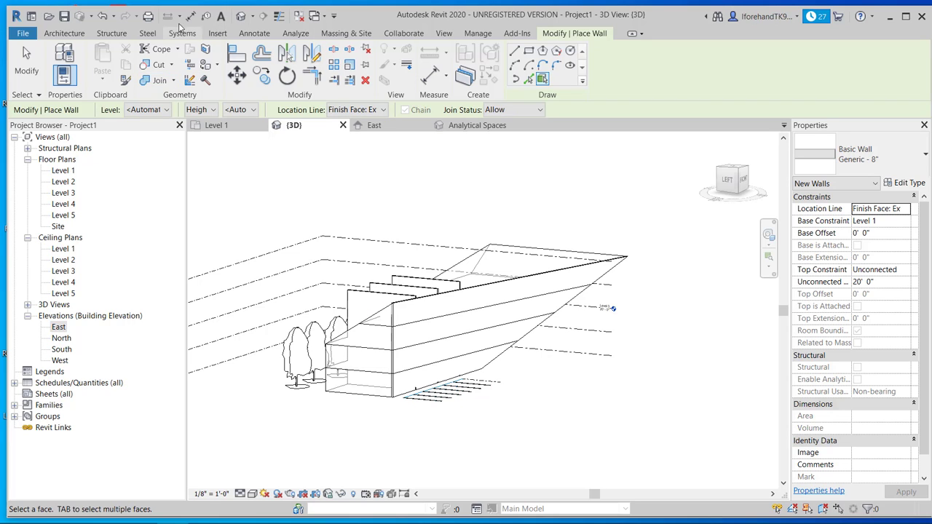
left_click(344, 32)
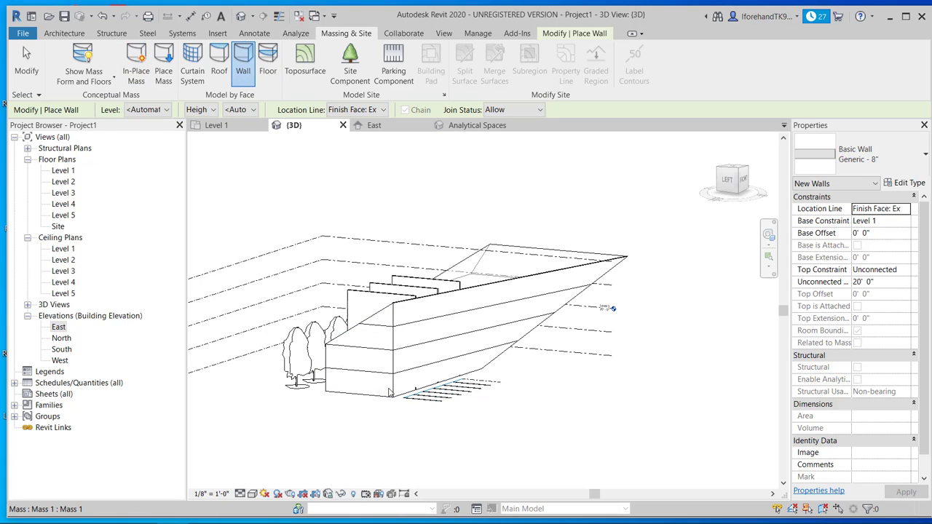
left_click(26, 62)
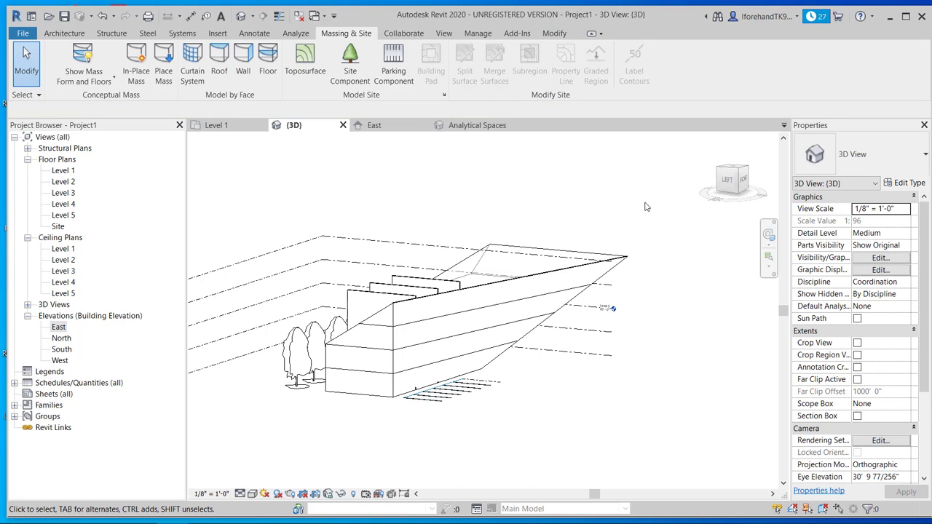
middle_click_drag(645, 207, 568, 298)
middle_click_drag(615, 405, 510, 297, "shift")
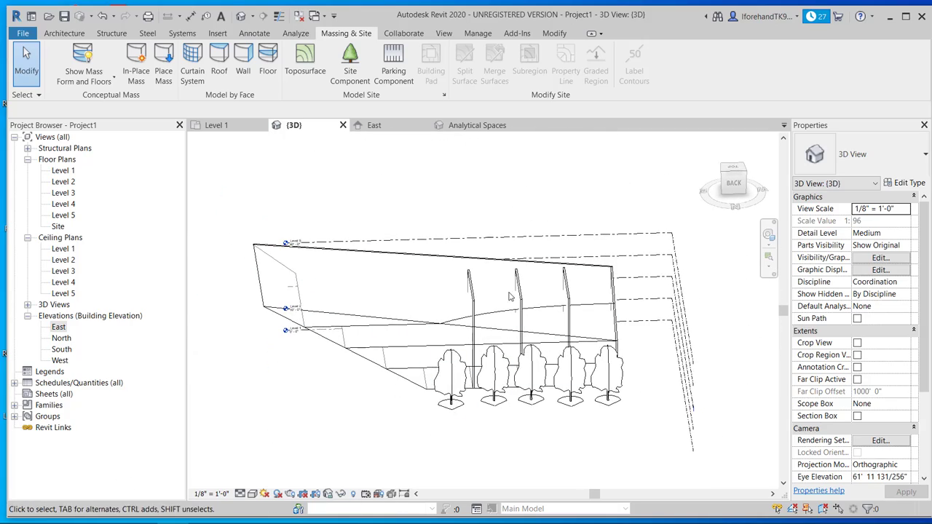
scroll(510, 296, "up", 4)
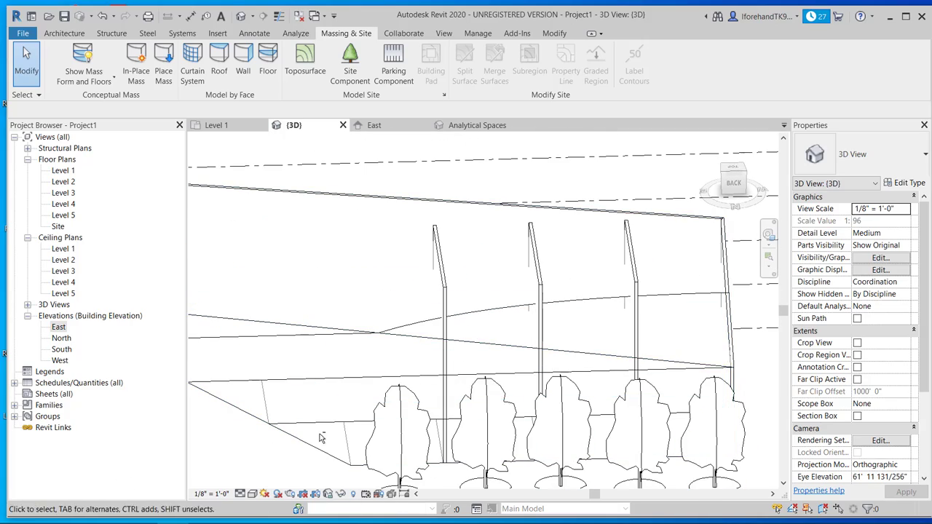
Step: Place a Fixed 36" x 72" window in the mass's west wall on Level 1, centred 2'-6" from the wall's north end
middle_click_drag(321, 437, 233, 337, "shift")
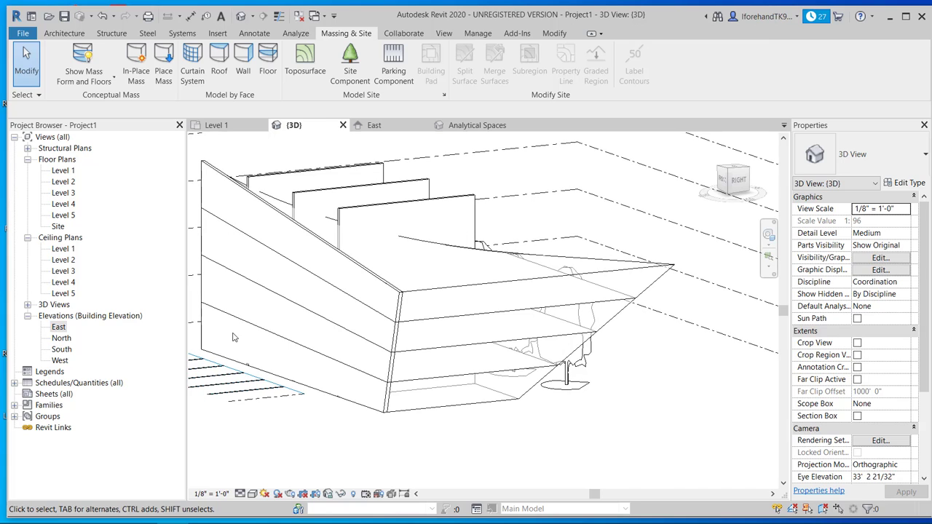
double_click(75, 172)
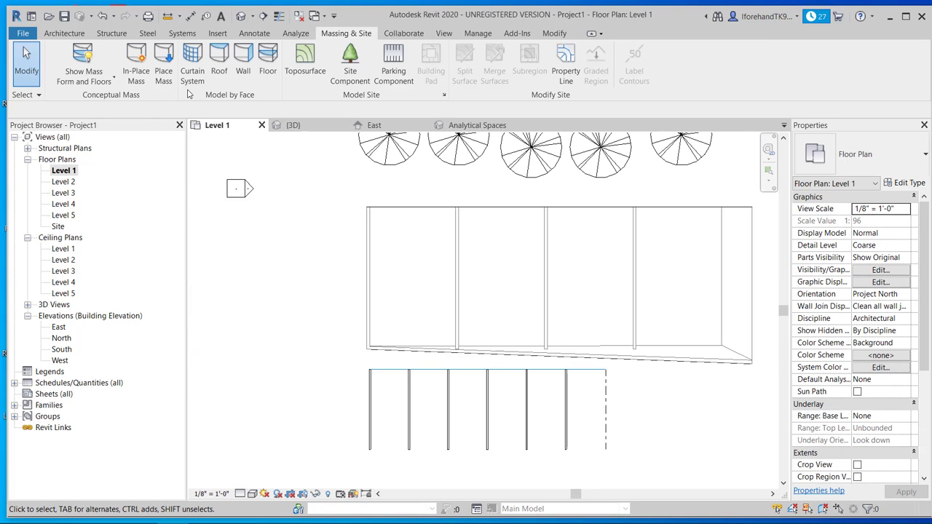
left_click(64, 33)
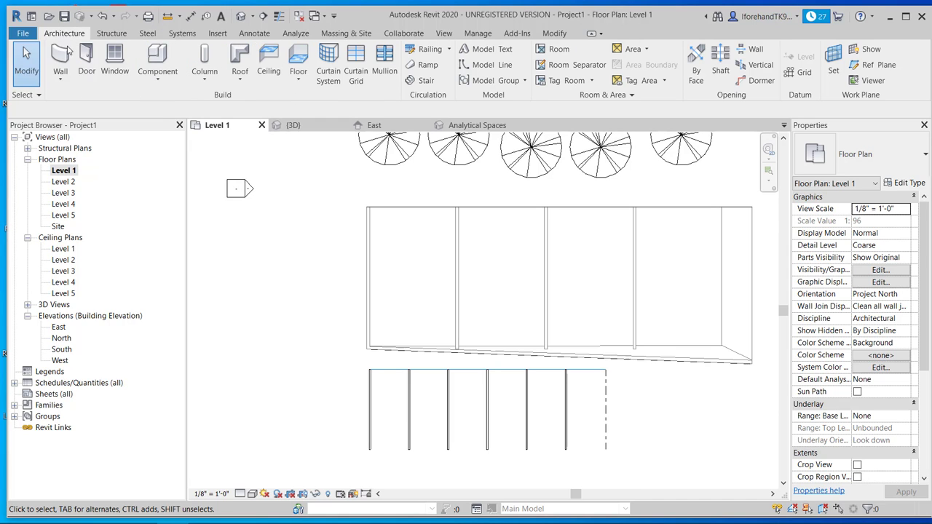
left_click(115, 59)
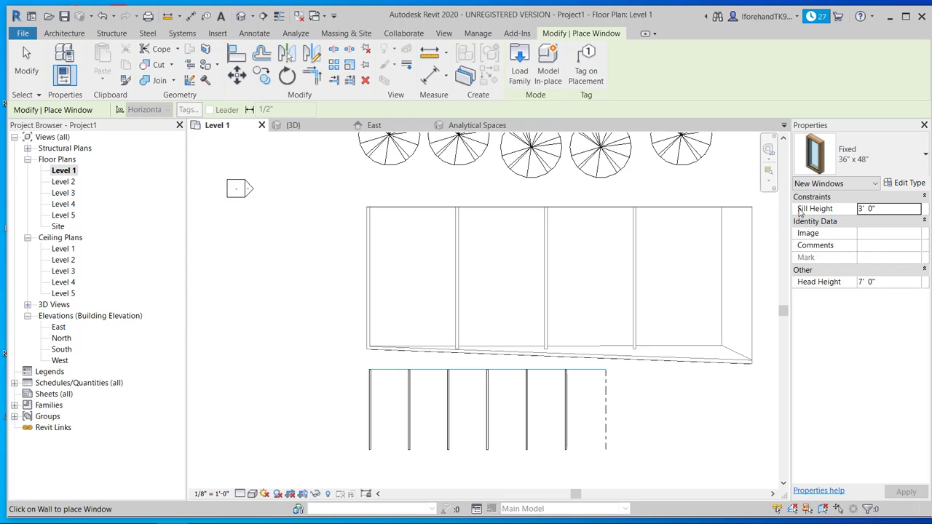
left_click(871, 184)
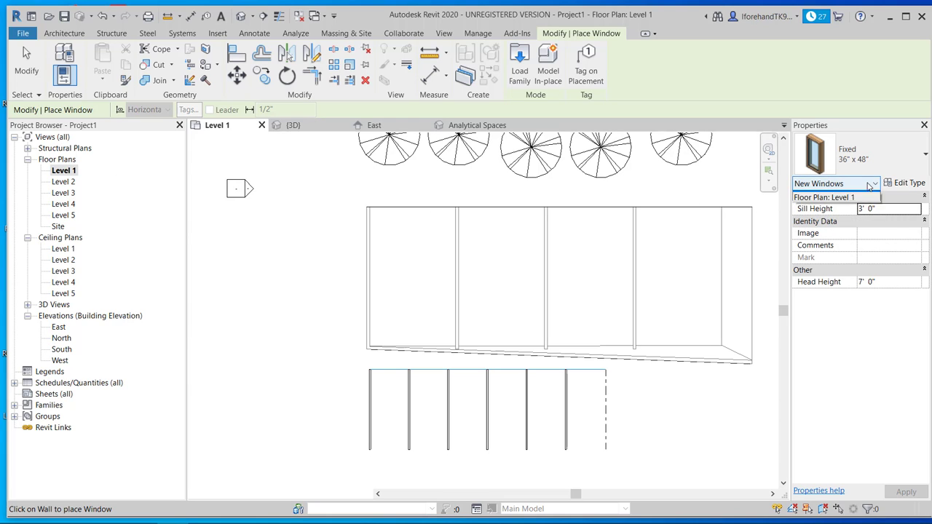
left_click(871, 184)
left_click(905, 183)
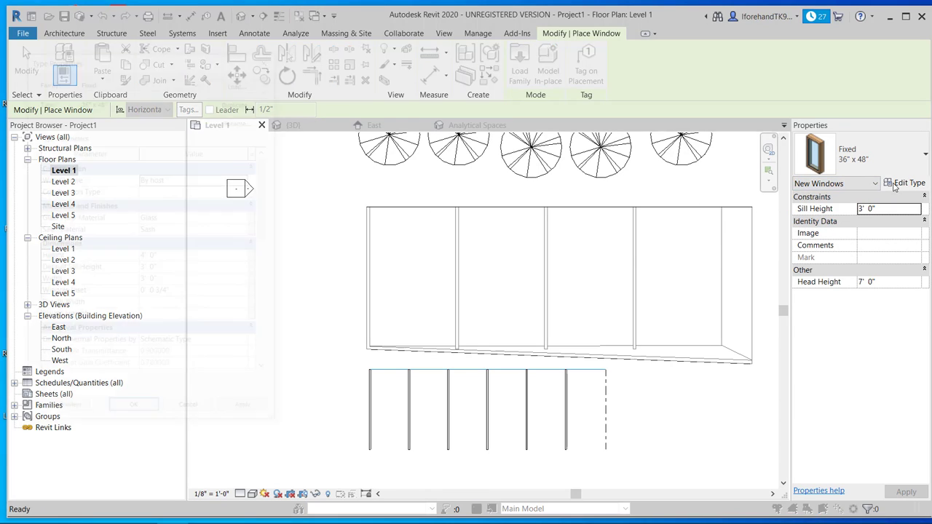
left_click(122, 99)
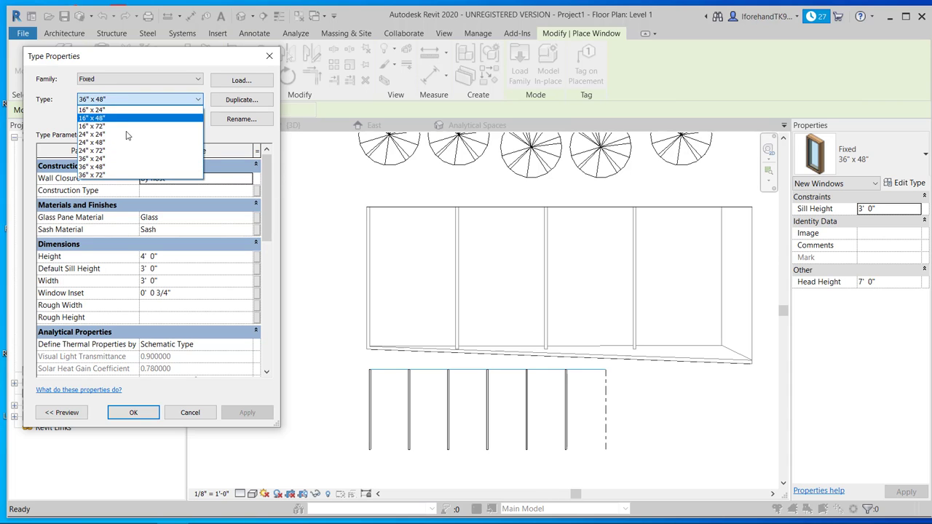
left_click(123, 175)
left_click(133, 412)
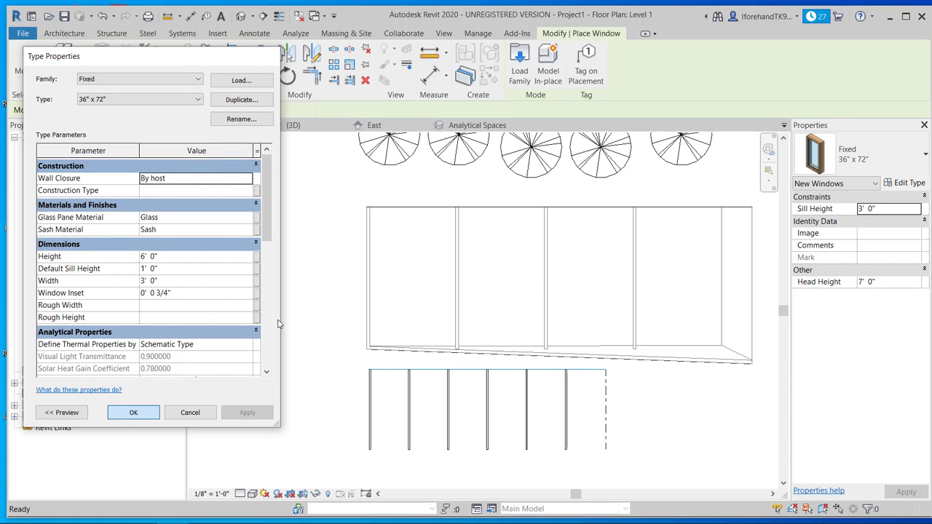
scroll(368, 226, "up", 5)
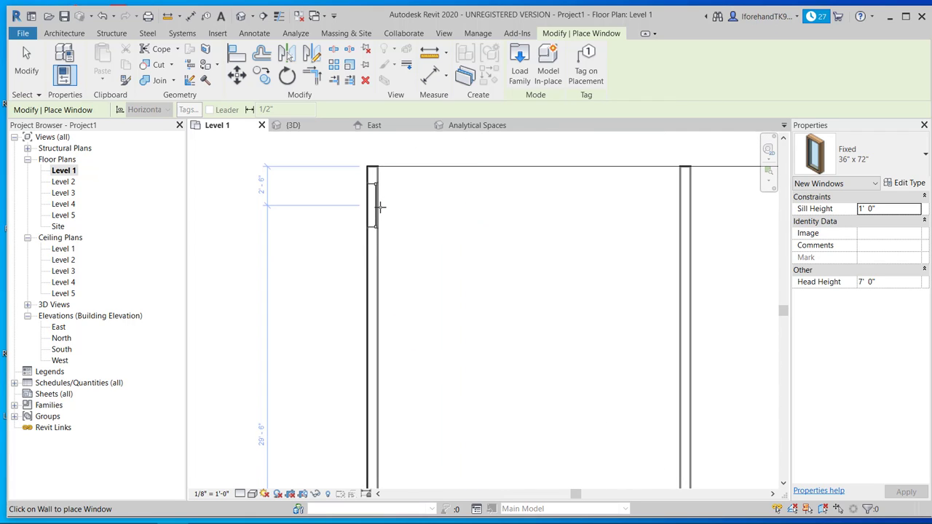
left_click(364, 207)
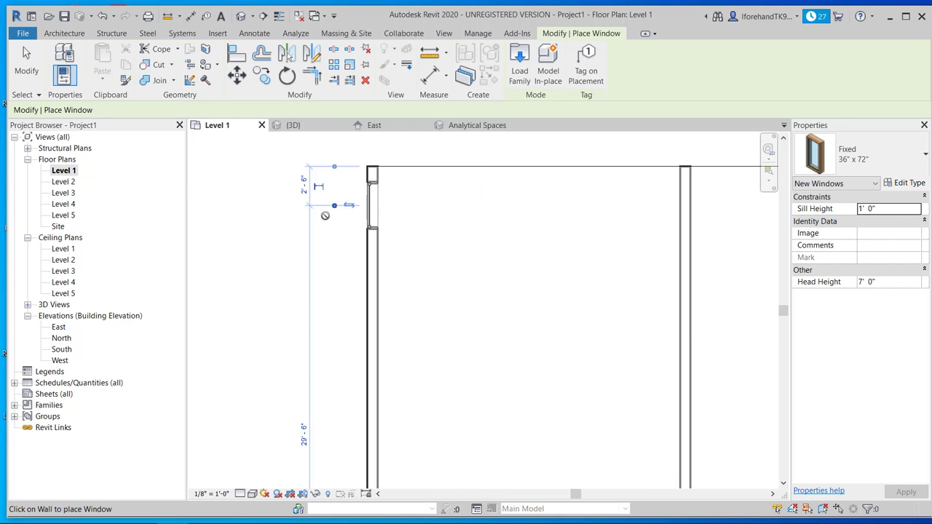
left_click(26, 55)
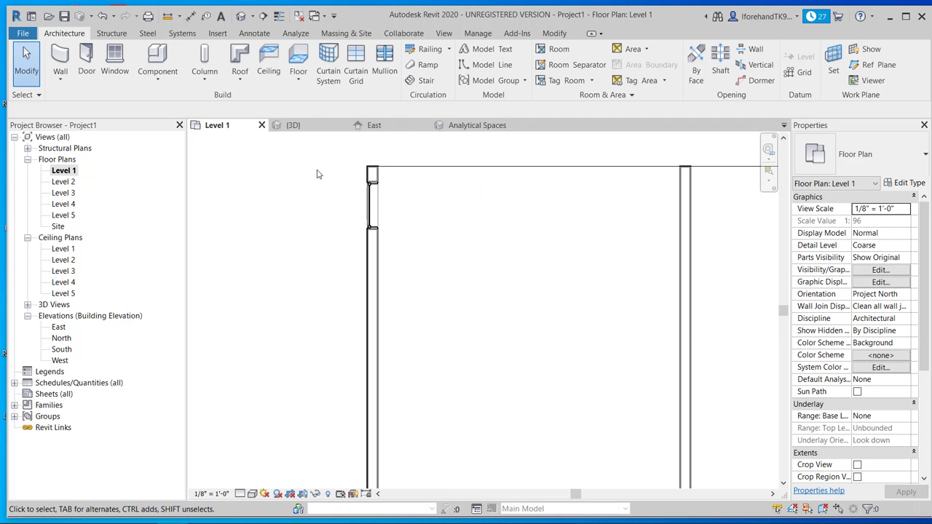
Step: Array the window southward along the west wall as a grouped linear array of 6 with 4'-6" spacing
left_click(371, 204)
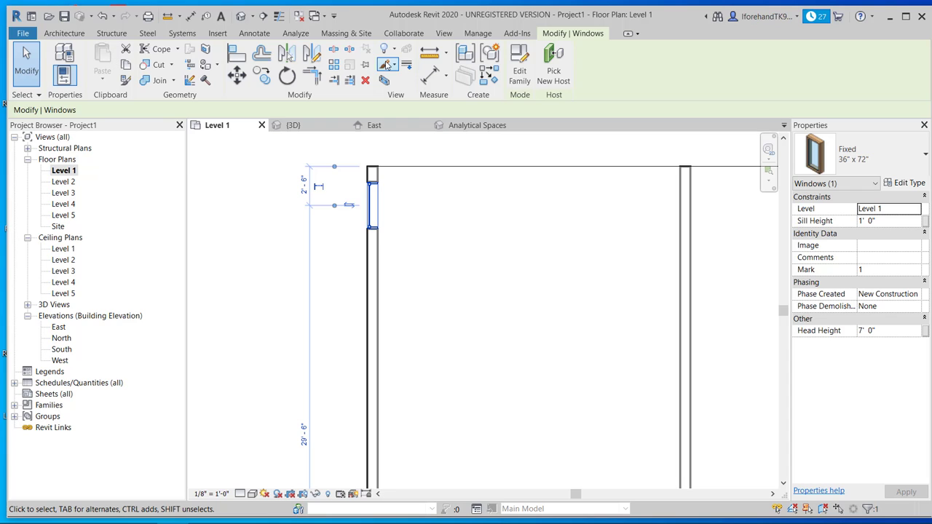
left_click(333, 64)
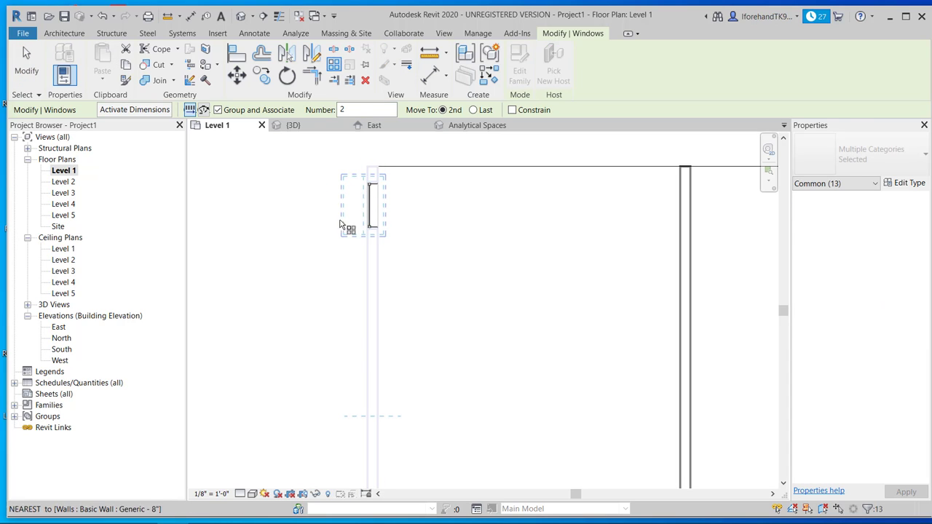
left_click(371, 196)
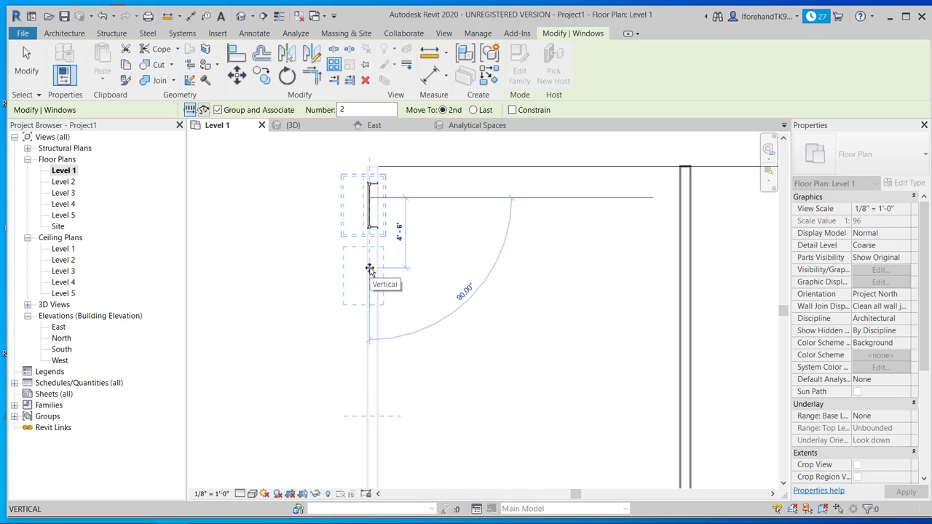
left_click(370, 269)
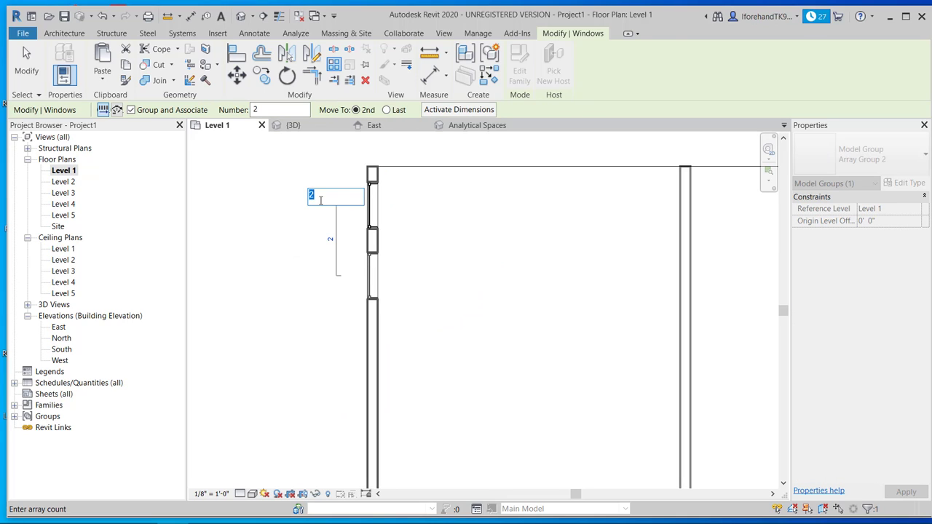
scroll(319, 198, "down", 2)
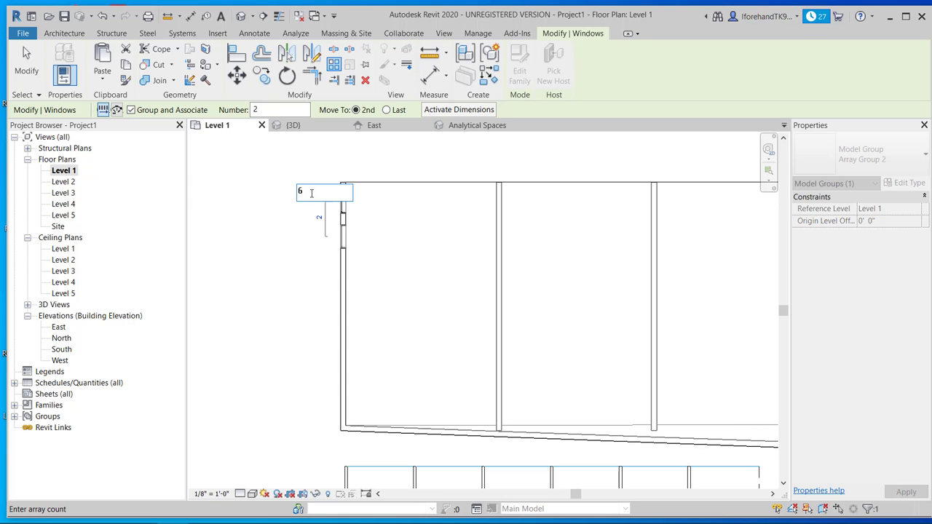
key("Return")
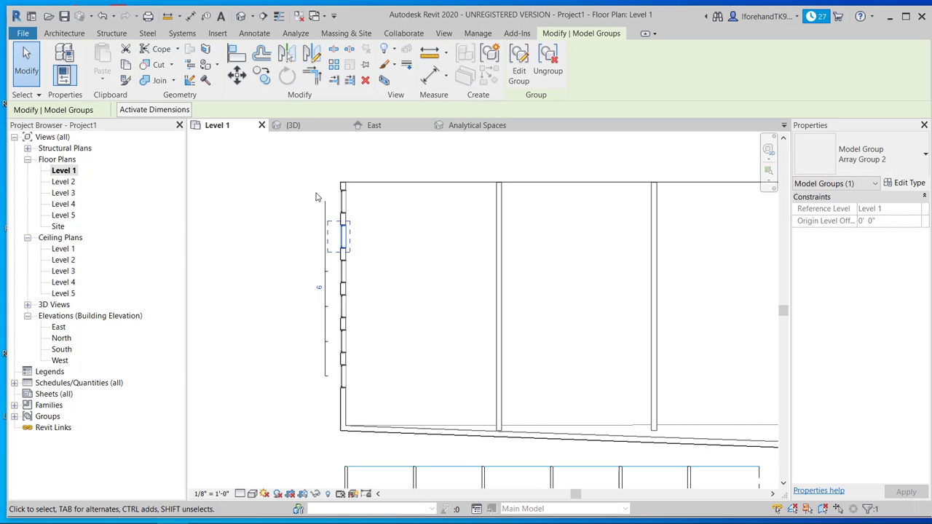
Step: Set the window array's count on the west wall to 7
left_click(327, 216)
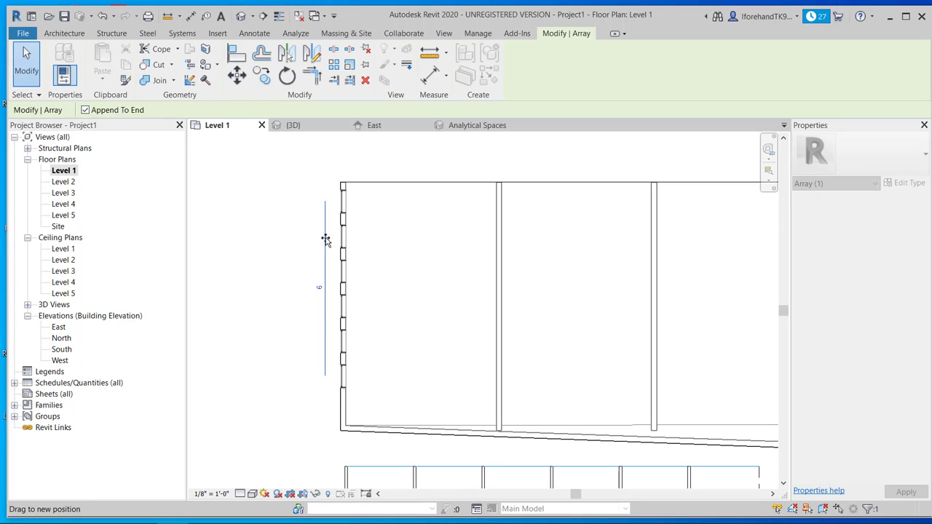
left_click(319, 287)
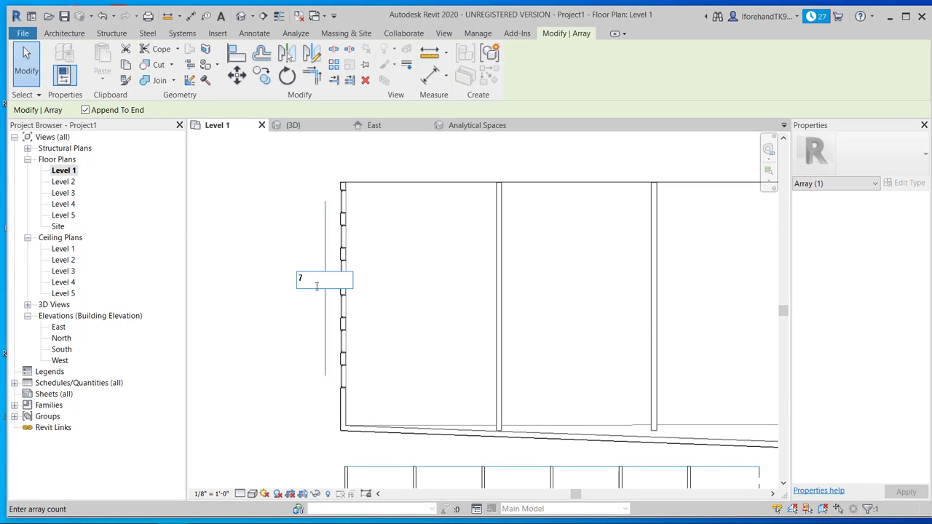
key("Return")
key("Escape")
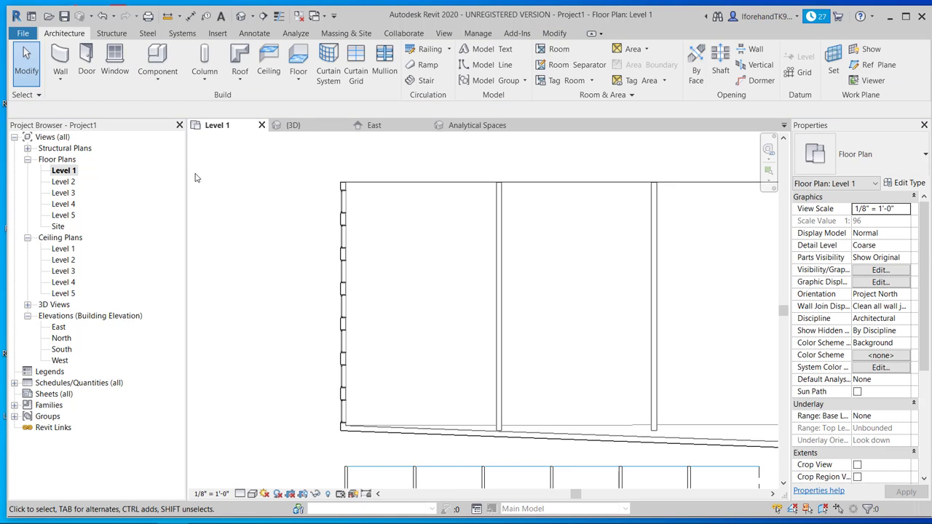
Step: Select all instances of the arrayed window group in the entire project
left_click(339, 202)
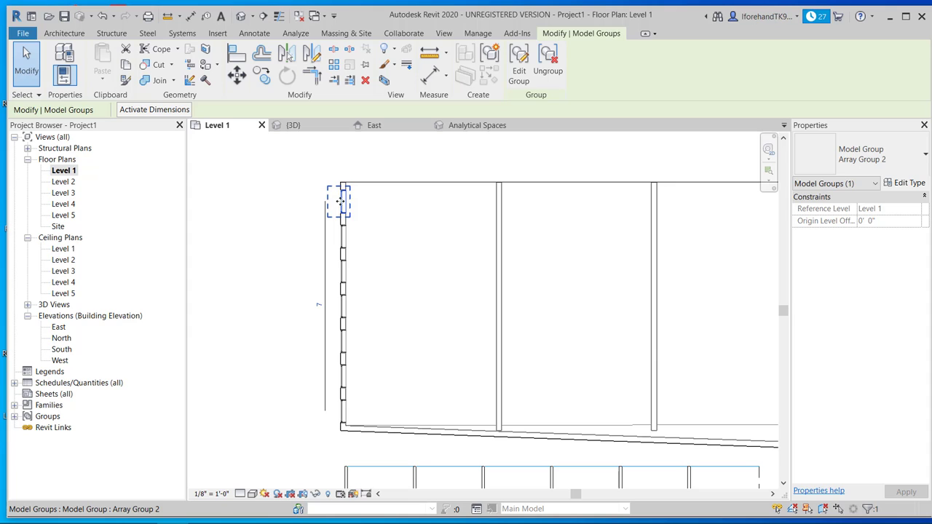
right_click(340, 203)
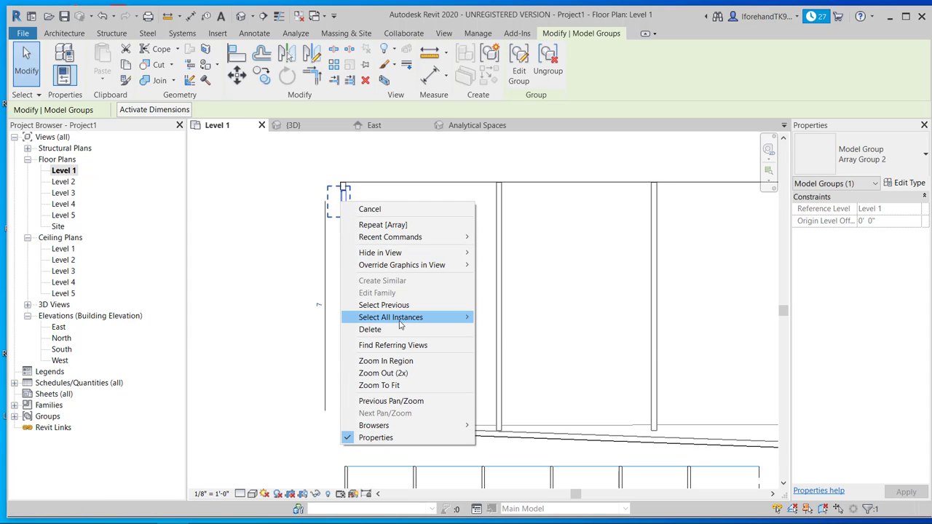
mouse_move(402, 324)
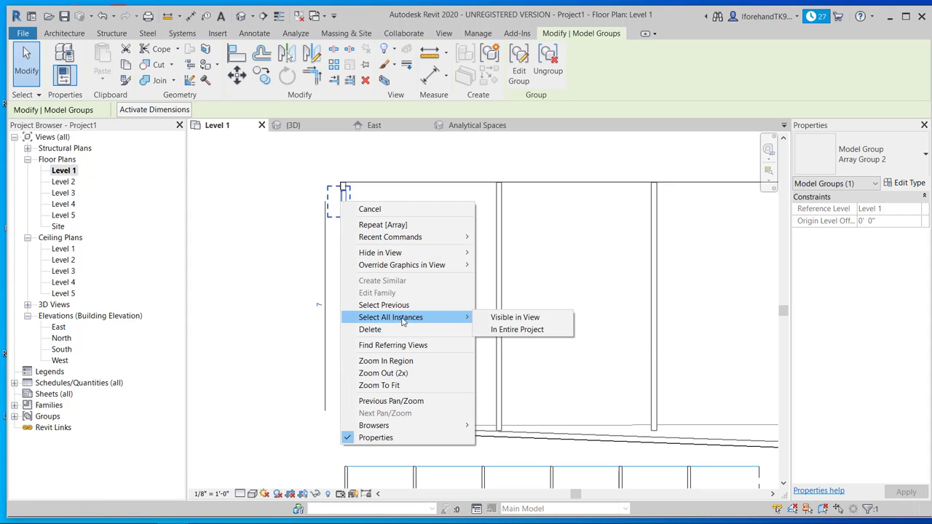
left_click(512, 329)
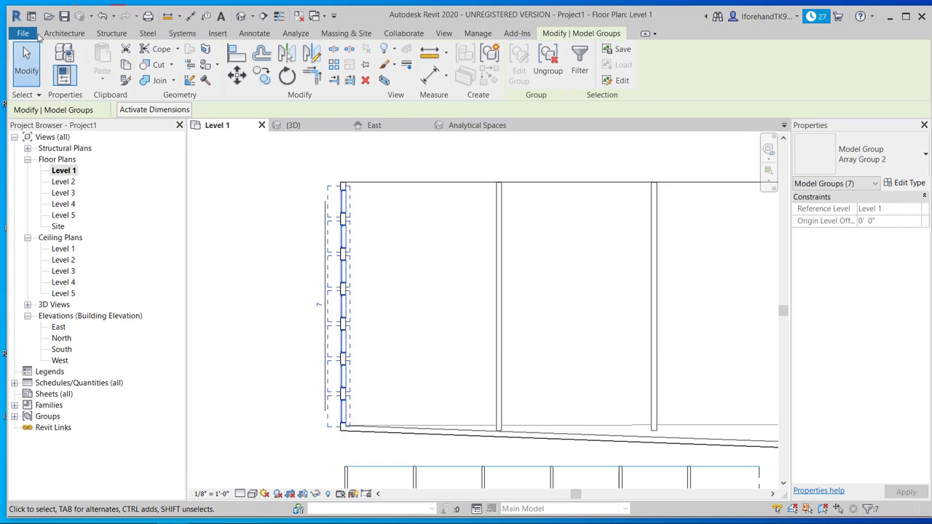
left_click(22, 34)
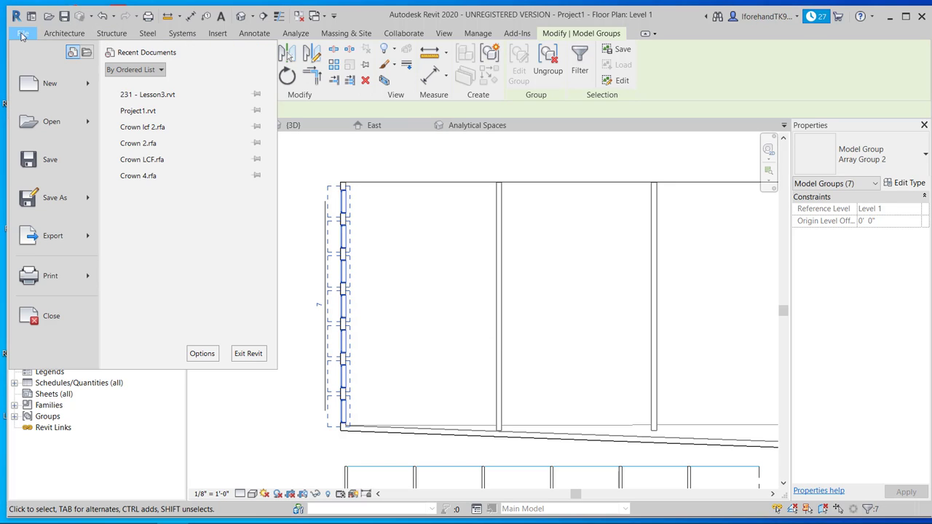
left_click(23, 36)
left_click(23, 36)
left_click(75, 36)
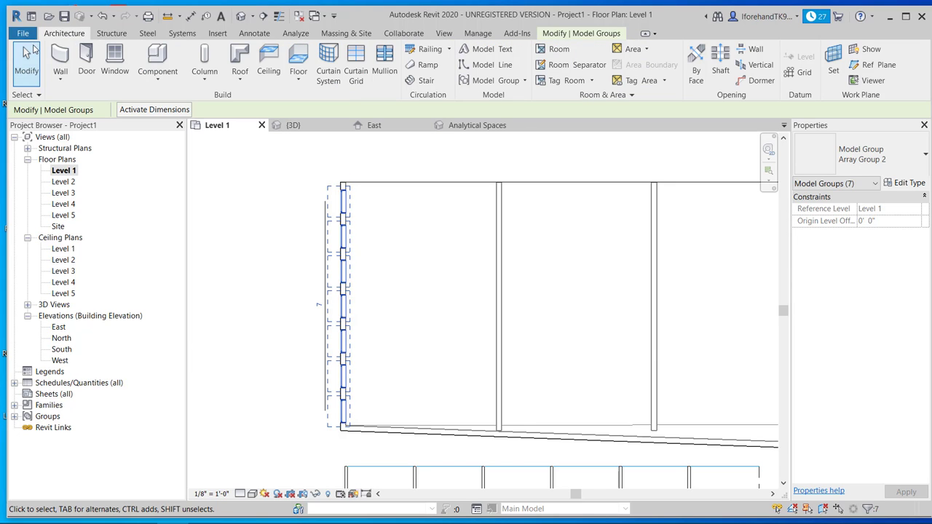
right_click(361, 269)
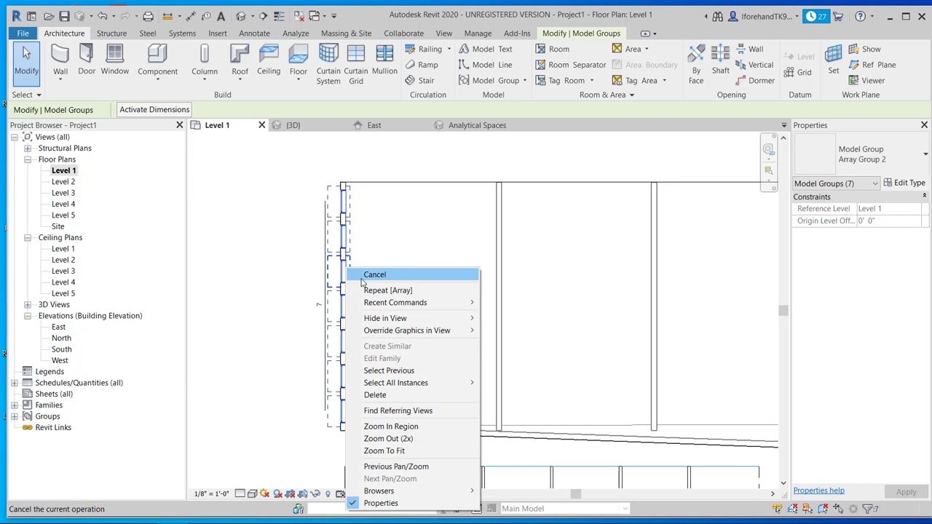
mouse_move(374, 317)
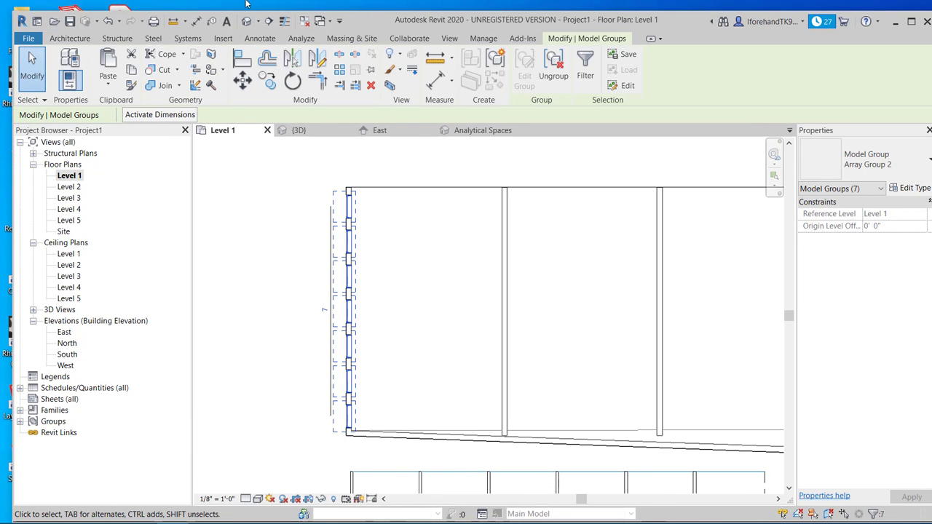
Step: Copy the selected window groups and paste them aligned to Levels 2, 3 and 4, deleting the window instances that cannot cut the wall
left_click(132, 71)
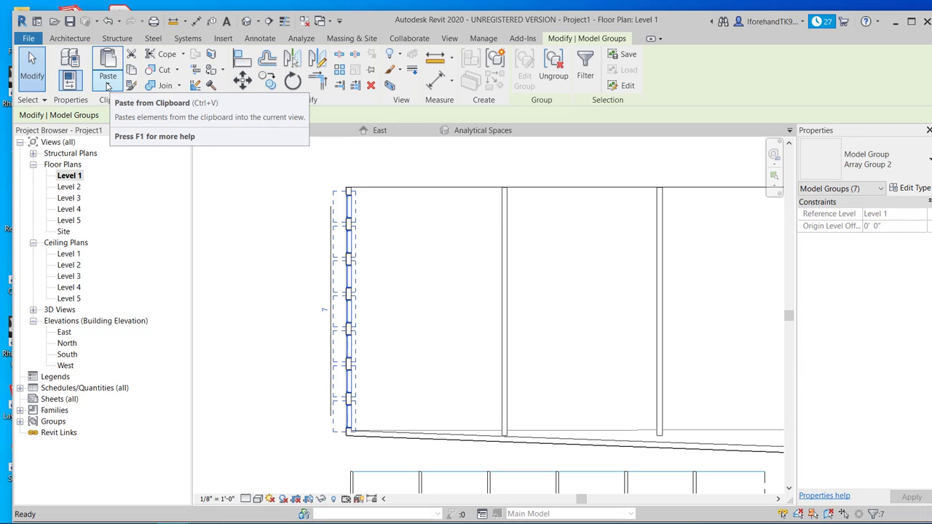
left_click(112, 86)
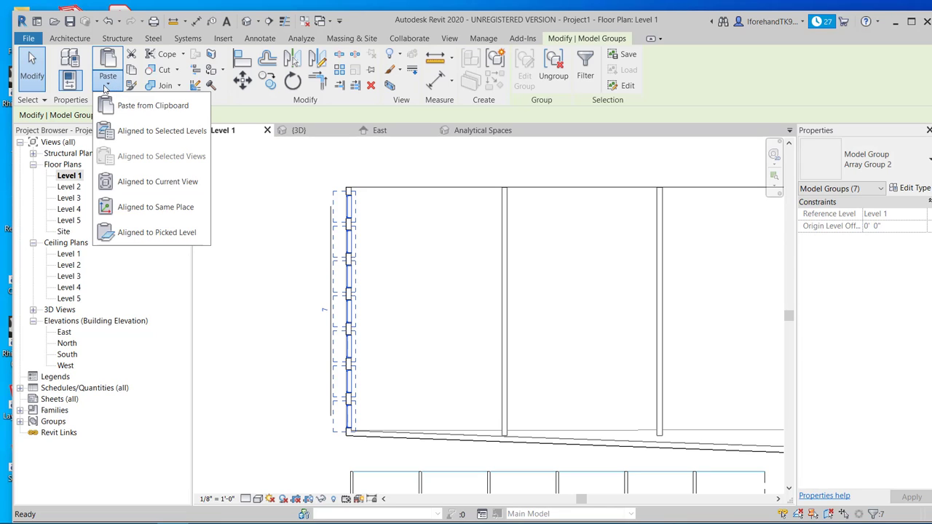
left_click(133, 134)
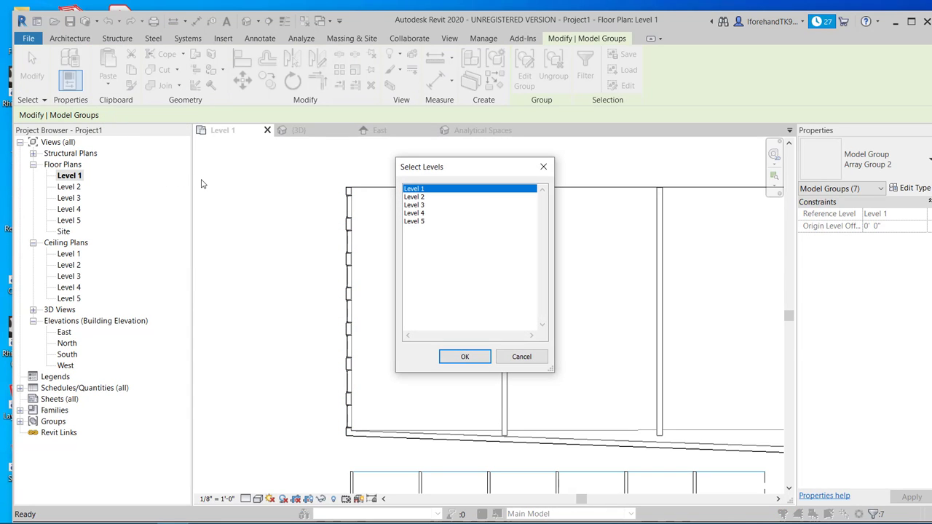
left_click(410, 198)
left_click(409, 214, "shift")
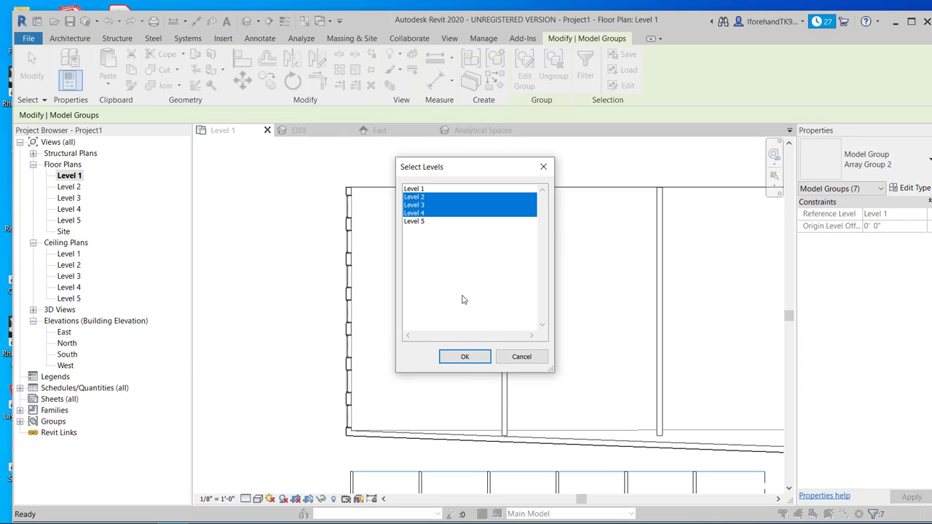
left_click(464, 358)
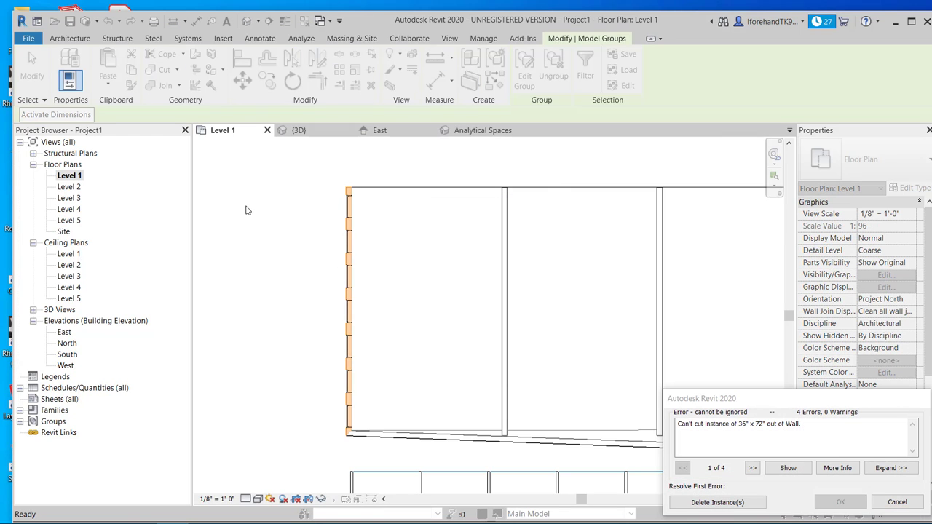
scroll(315, 225, "down", 1)
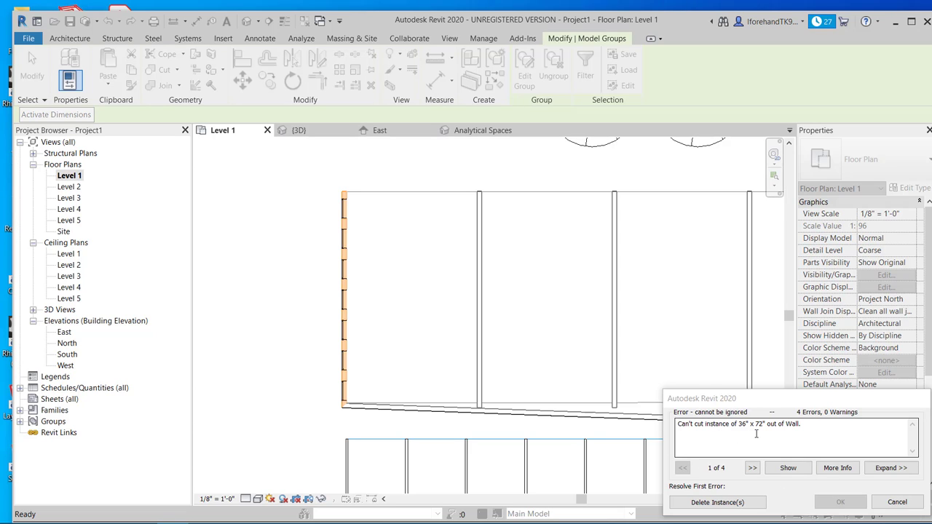
left_click(718, 502)
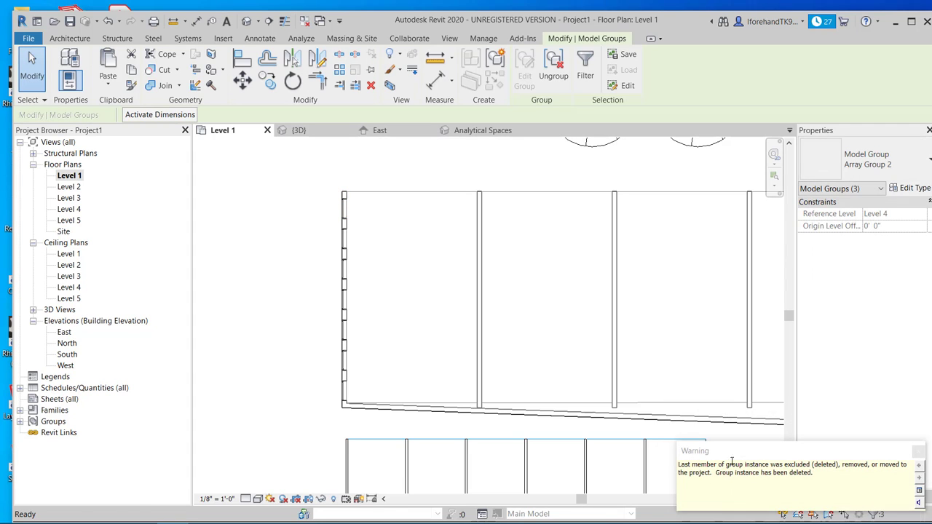
Step: In the 3D view, delete the window groups crossing the sloped top of the west wall on Levels 3 and 4
left_click(255, 270)
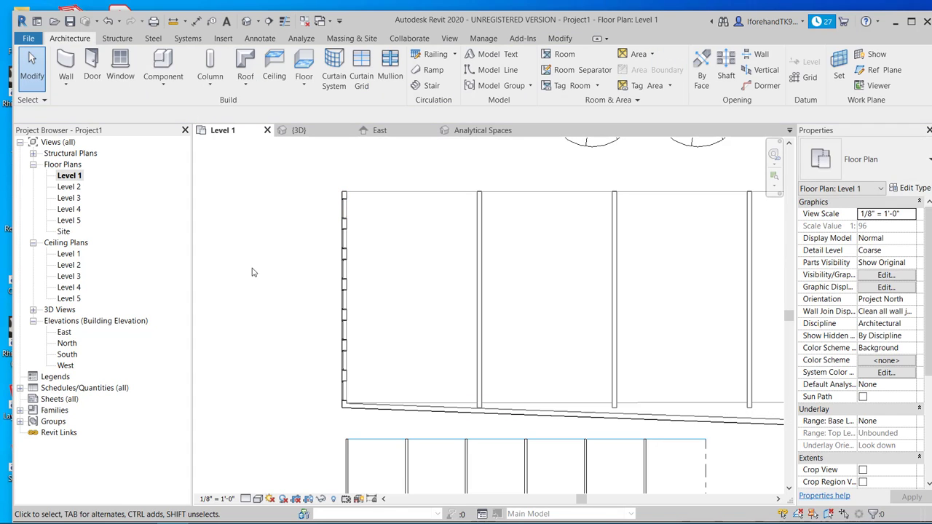
left_click(299, 129)
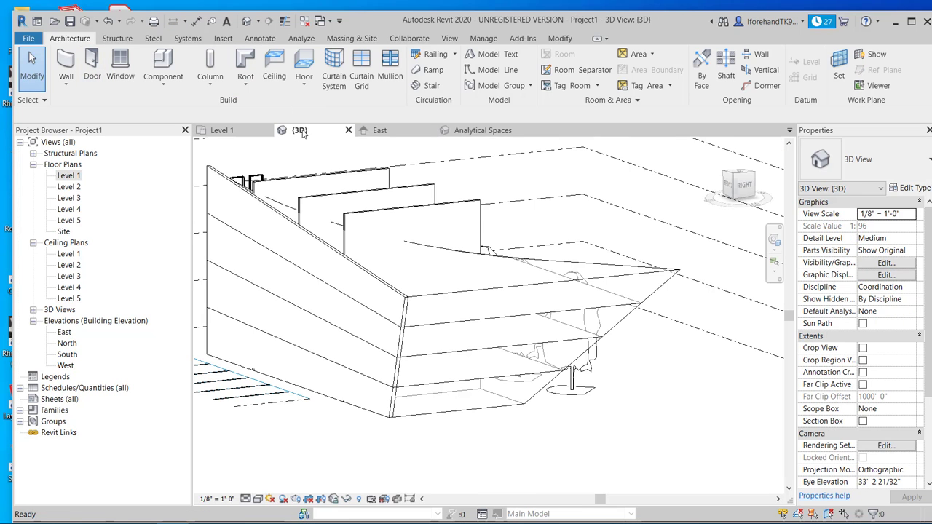
middle_click_drag(298, 258, 607, 343, "shift")
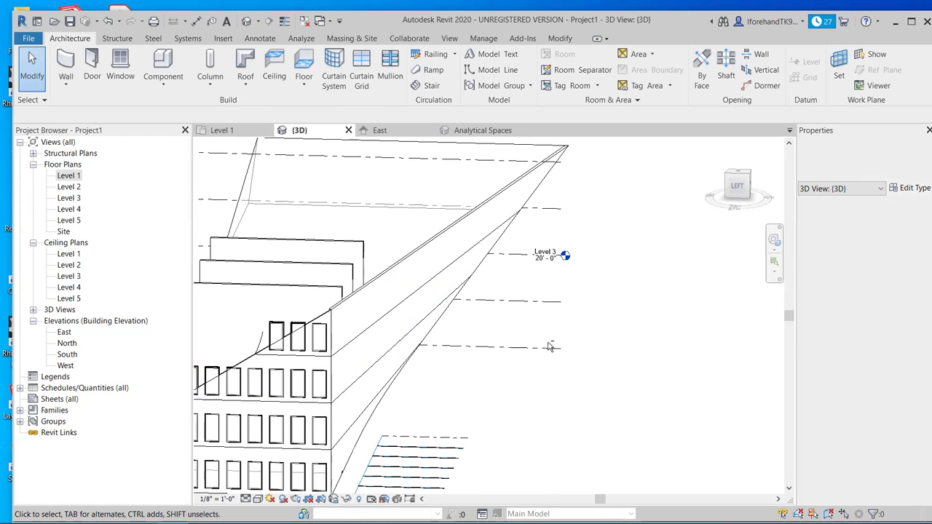
middle_click_drag(372, 386, 371, 343, "shift")
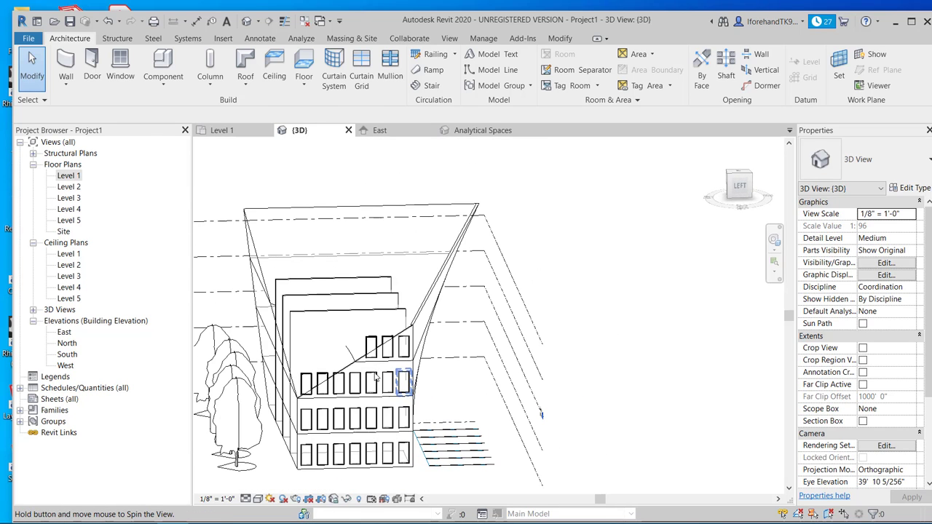
left_click(371, 340)
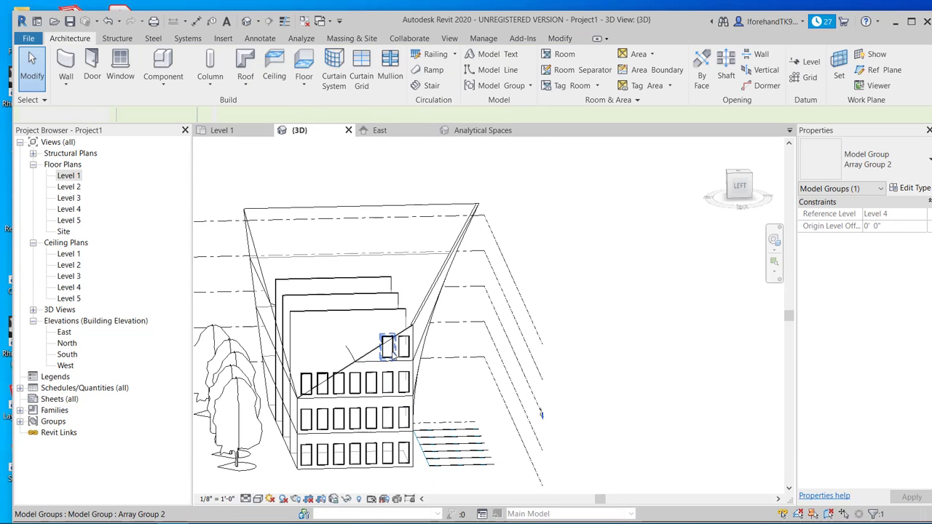
left_click_drag(373, 342, 339, 380)
key("Delete")
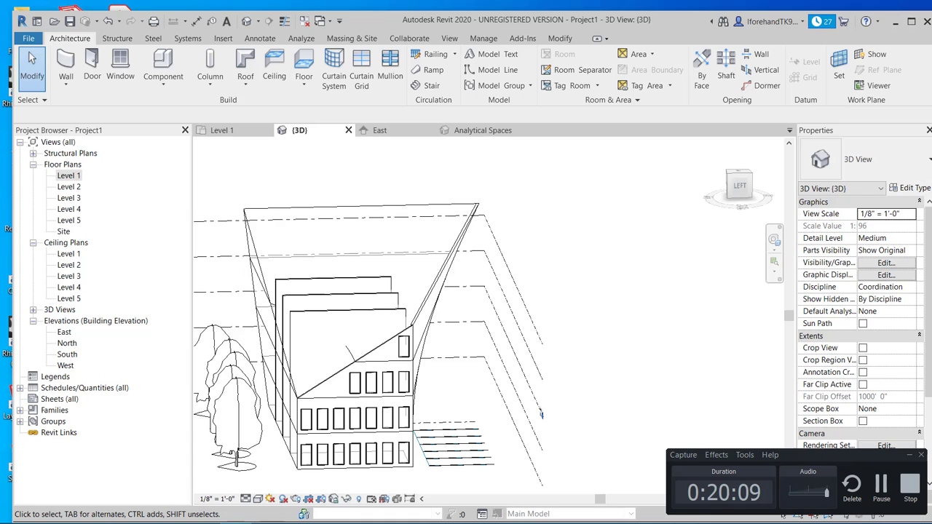
left_click(887, 483)
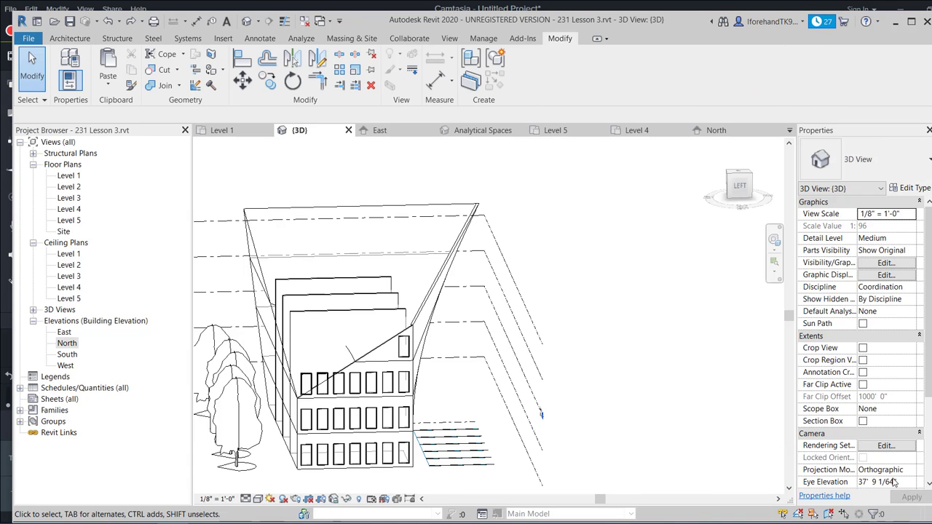
Step: Delete the three Level 3 window groups at the low end of the west wall that extend past the sloped edge
left_click(336, 386)
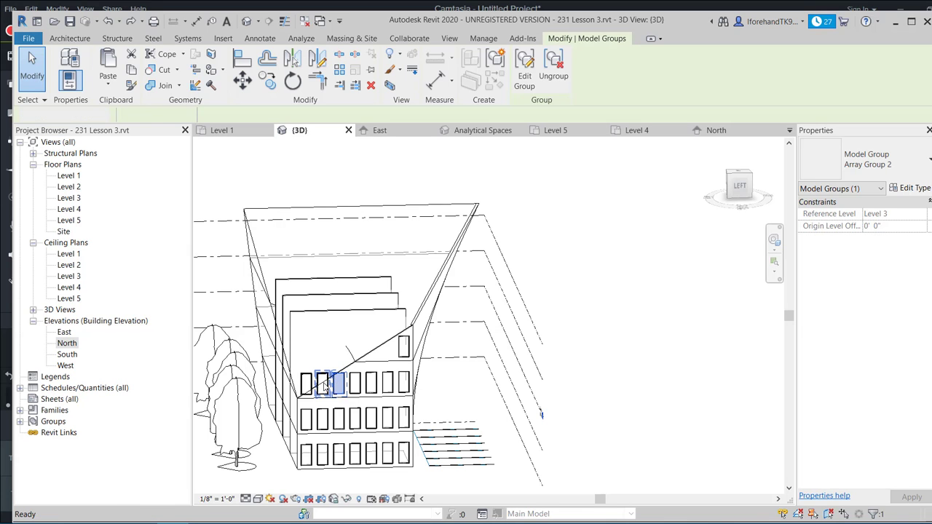
left_click(319, 386)
left_click(322, 382)
left_click(309, 382)
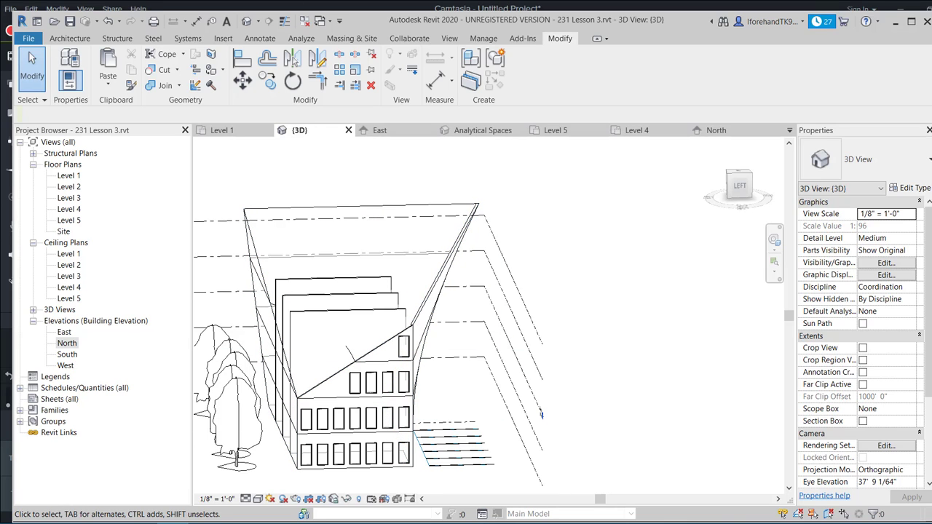
Step: Create a Basic Roof Generic - 12" by face on the mass's sloped top face, with Level 5 as reference
left_click(358, 40)
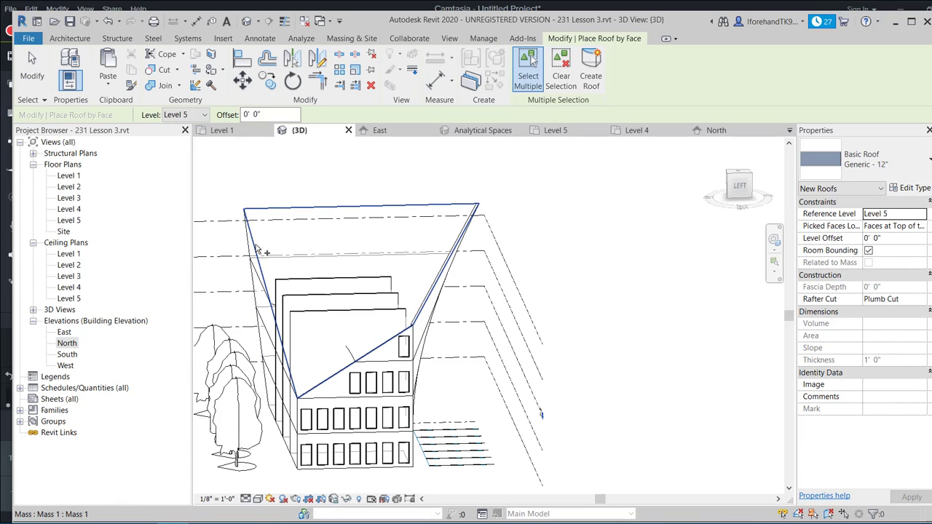
left_click(256, 249)
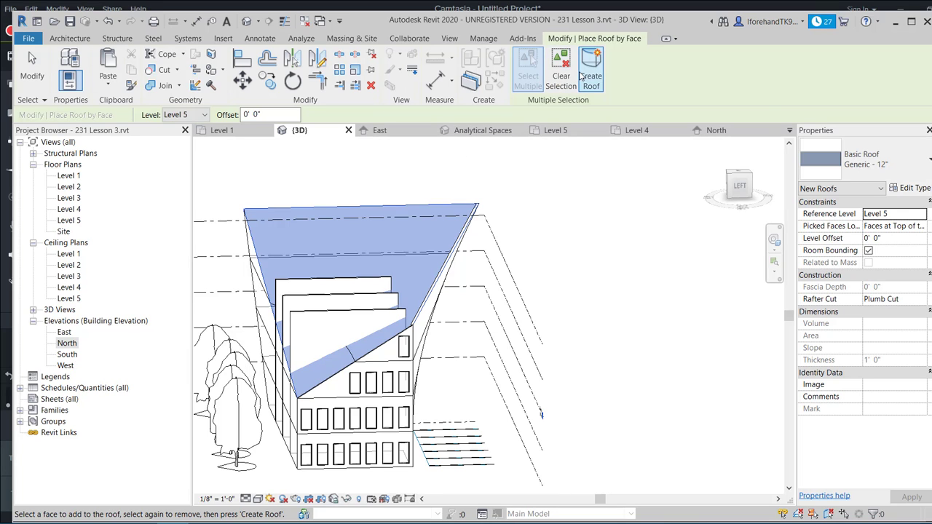
left_click(533, 67)
left_click(590, 69)
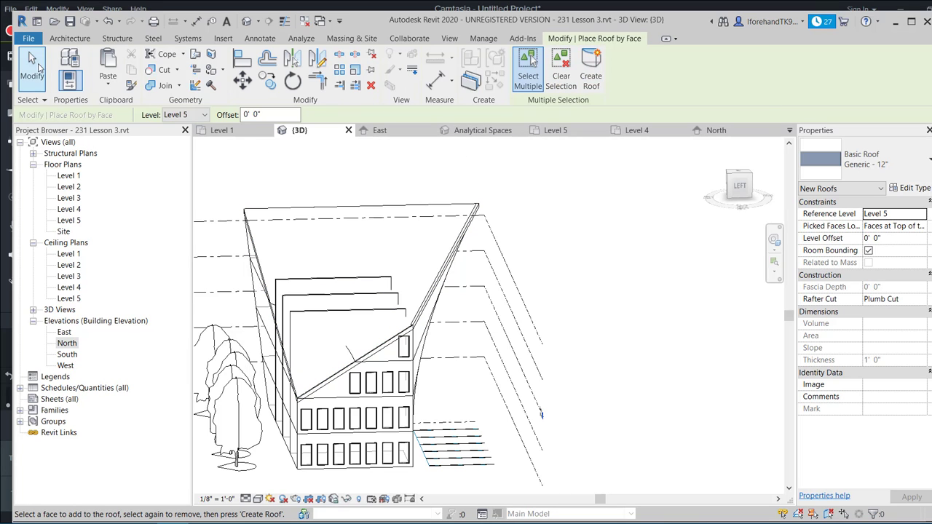
left_click(286, 221)
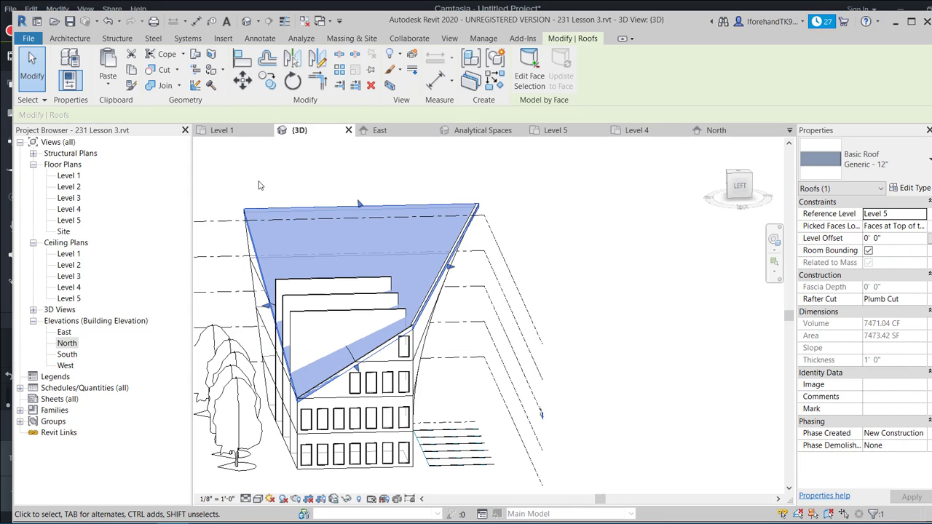
key("Escape")
Step: Attach the top of the interior wall nearest the windowed west wall to the sloped roof
left_click(304, 319)
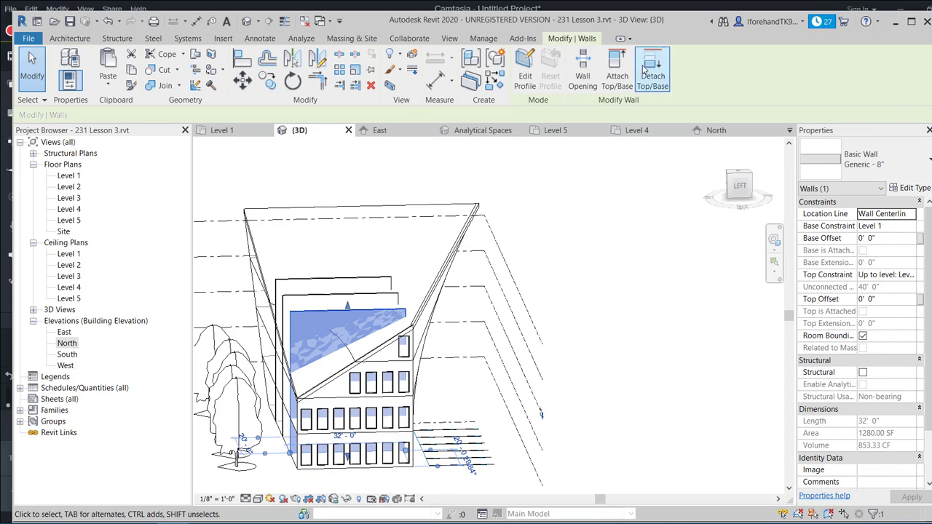
left_click(617, 69)
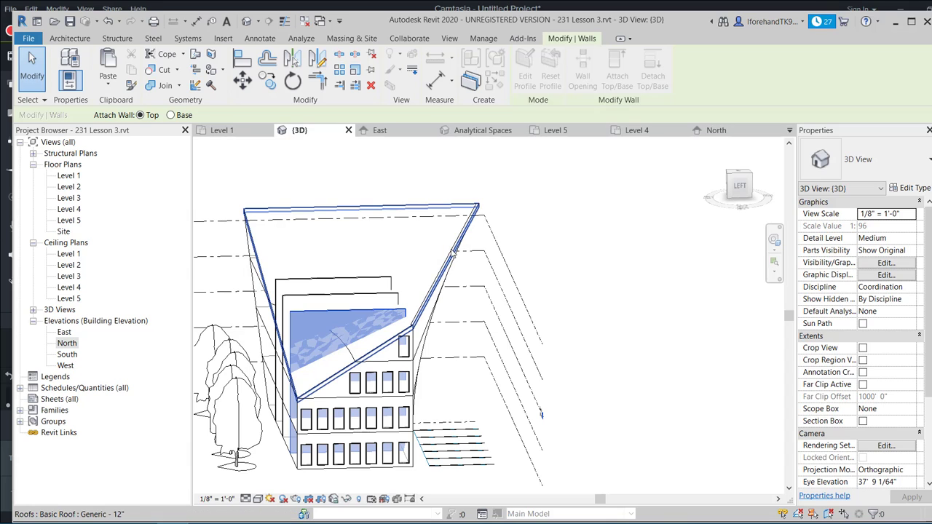
left_click(476, 209)
Step: Attach the top of the middle interior wall to the sloped roof
left_click(390, 299)
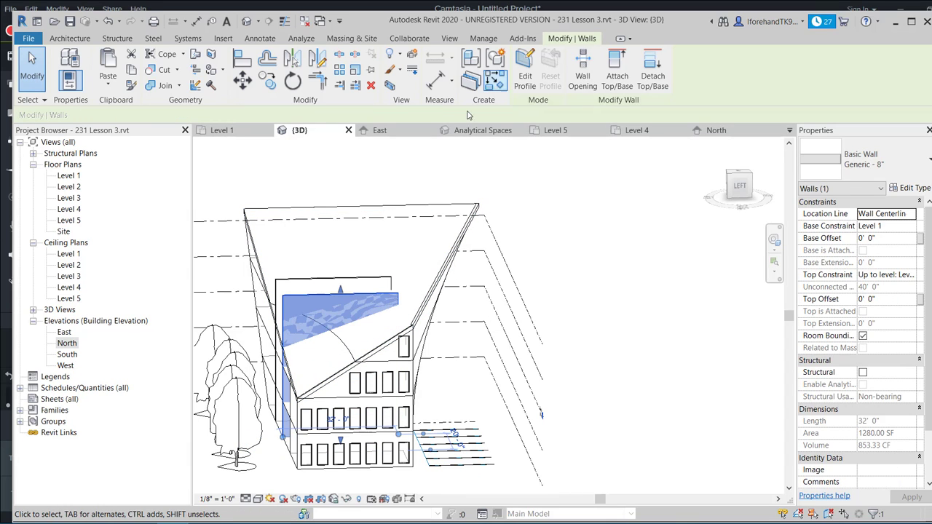
left_click(615, 62)
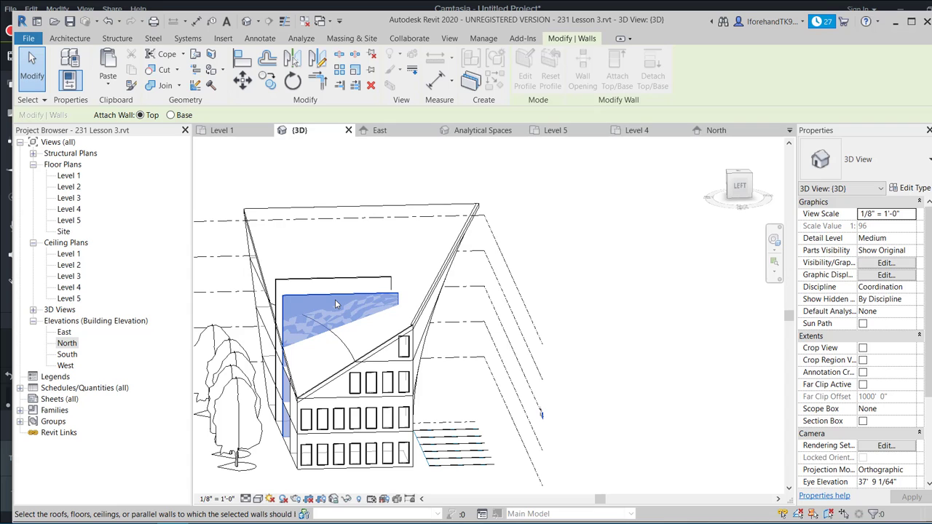
scroll(372, 312, "down", 2)
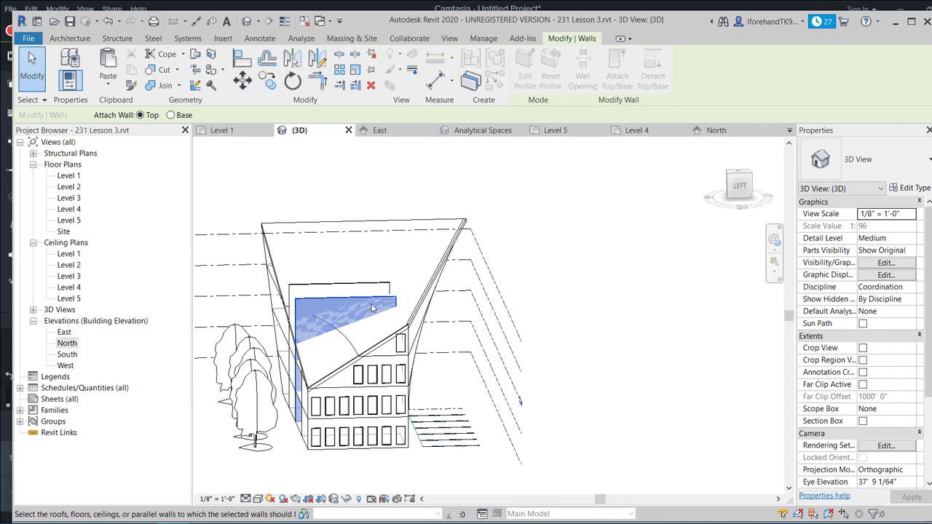
scroll(372, 308, "up", 2)
key("Escape")
left_click(391, 300)
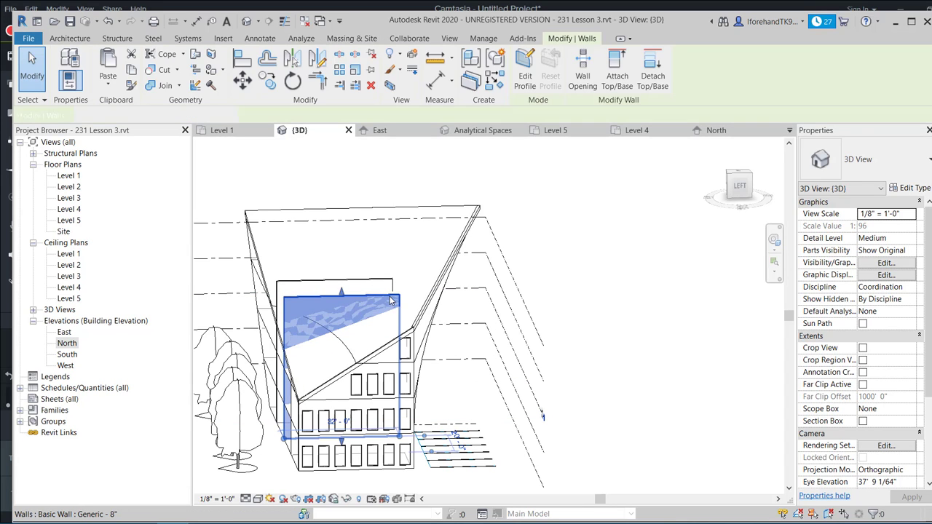
left_click(617, 70)
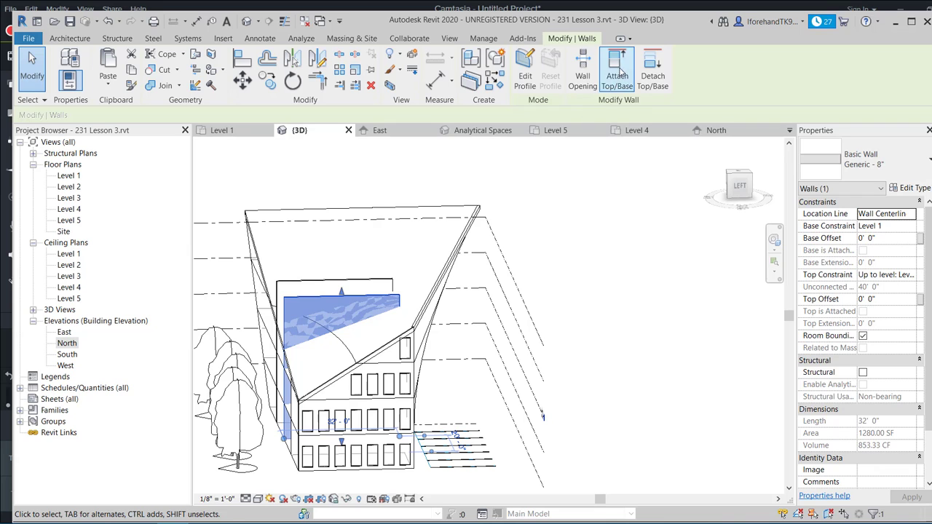
left_click(443, 211)
left_click(334, 194)
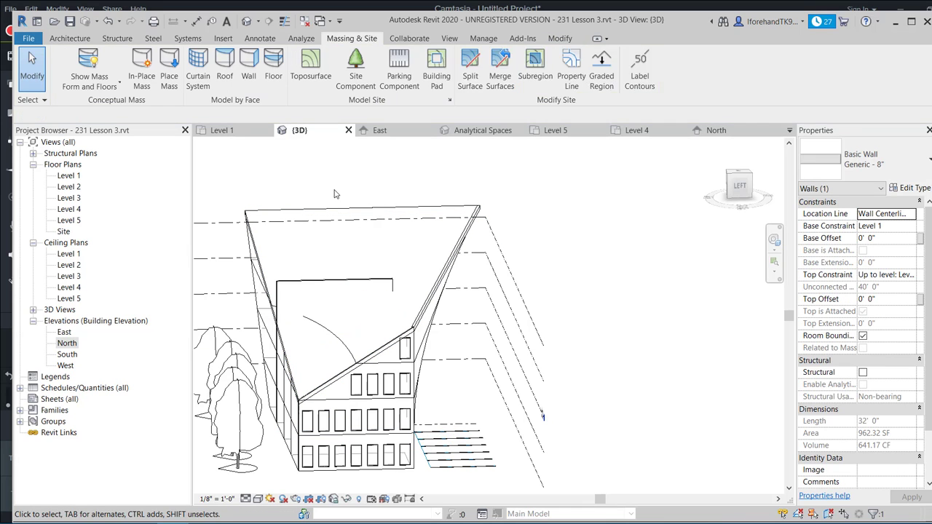
Step: Attach the top of the interior wall farthest from the west wall to the sloped roof
left_click(334, 281)
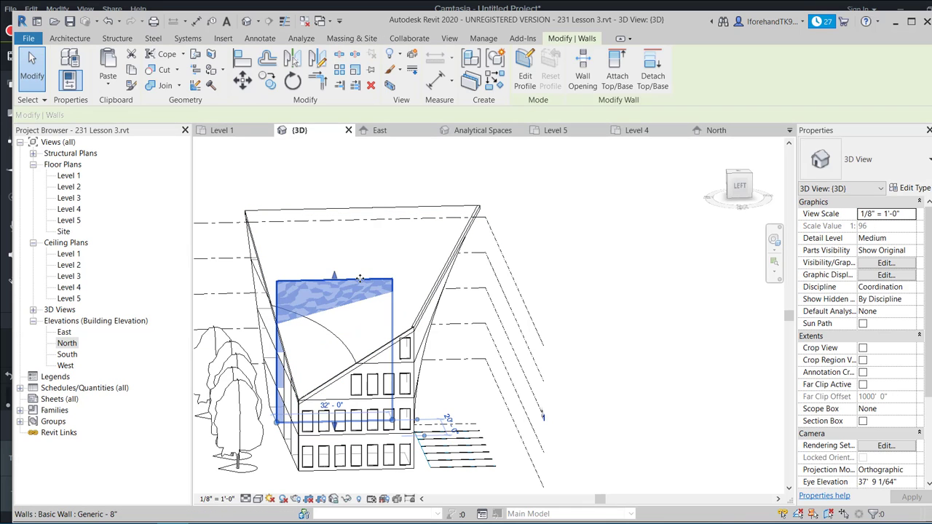
left_click(617, 70)
left_click(437, 212)
left_click(370, 275)
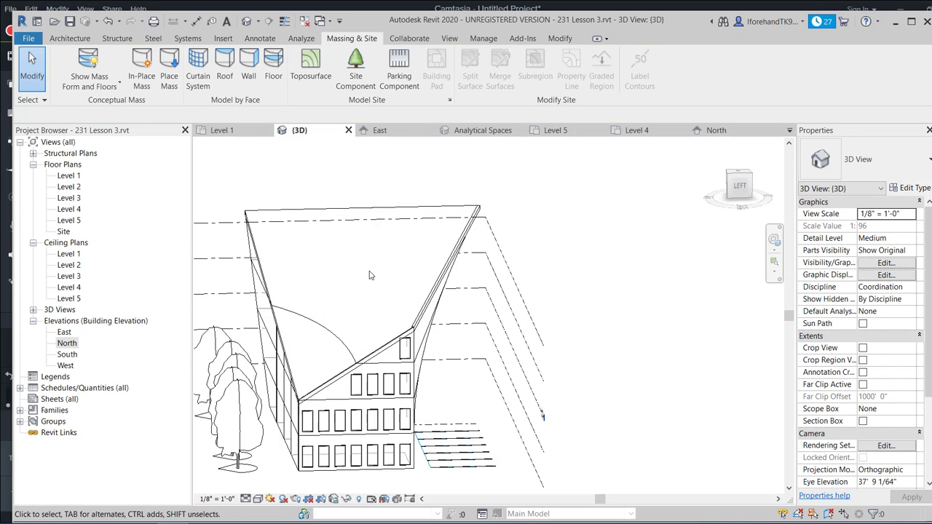
Step: Delete the last remaining Level 4 window group at the high end of the west wall
scroll(369, 275, "down", 1)
left_click(438, 280)
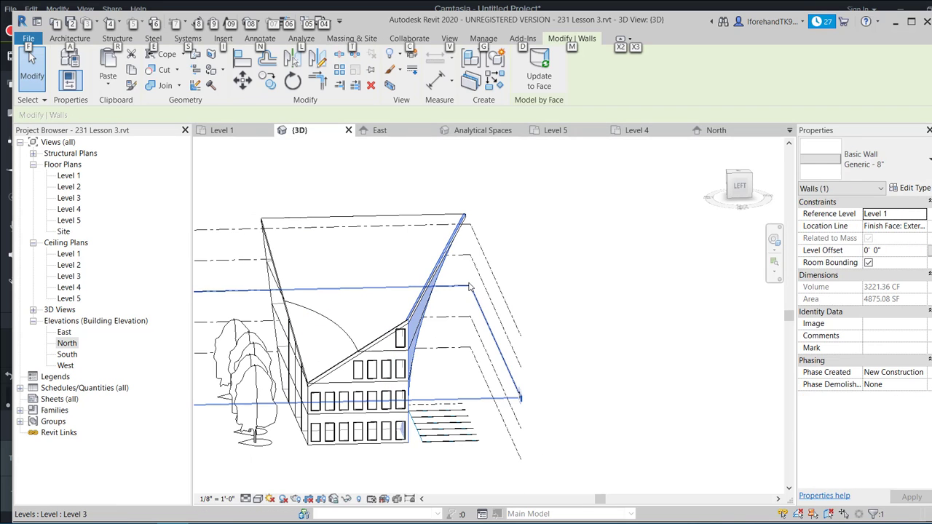
middle_click_drag(456, 305, 639, 277)
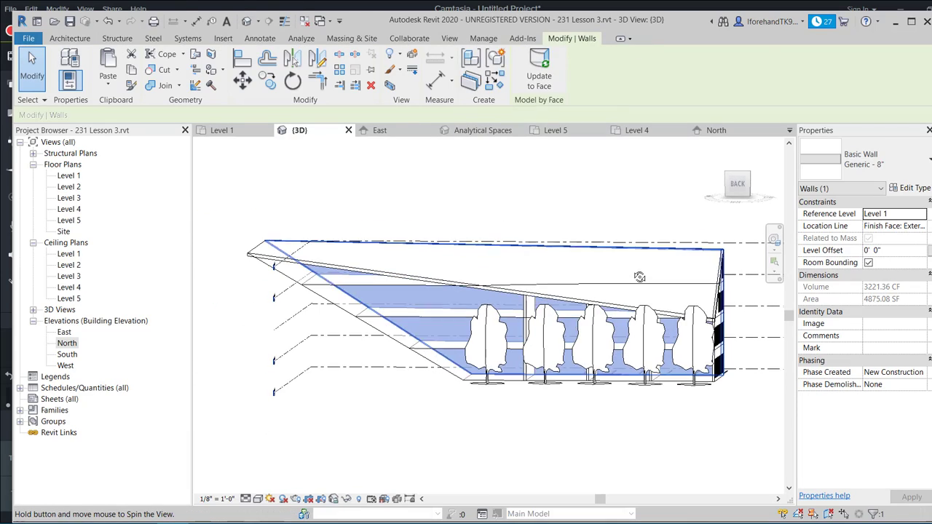
key("Escape")
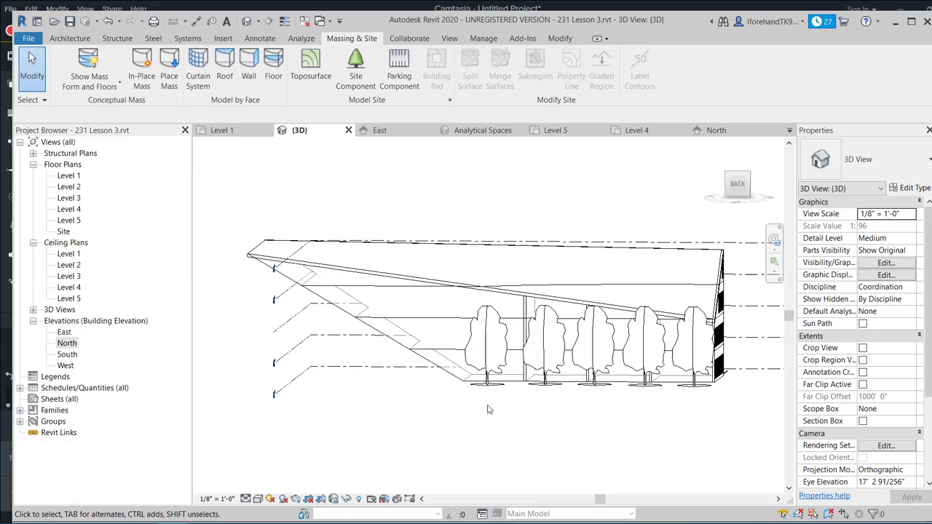
middle_click_drag(489, 410, 322, 430, "shift")
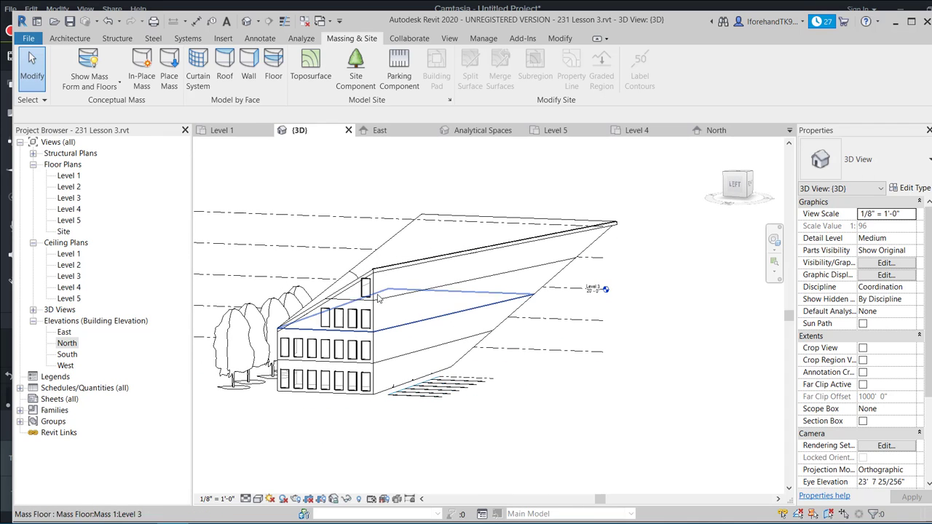
left_click(303, 40)
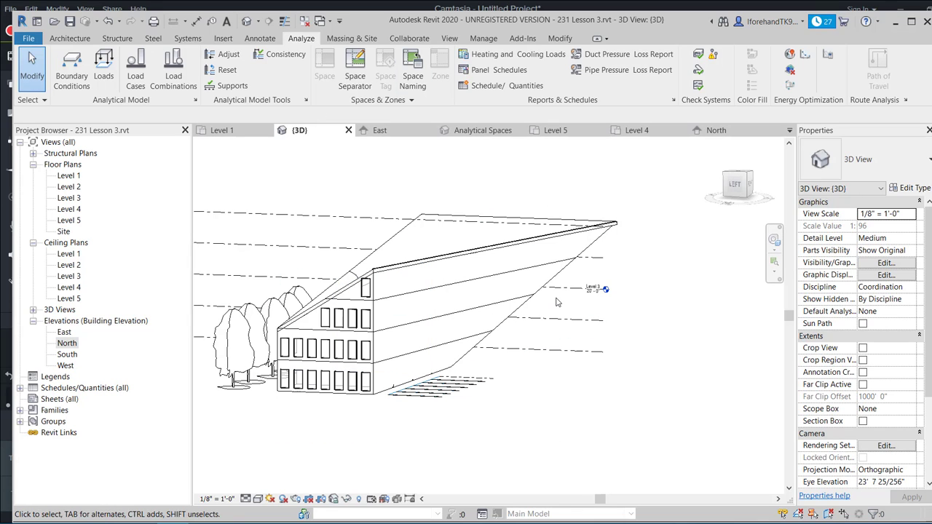
left_click(366, 292)
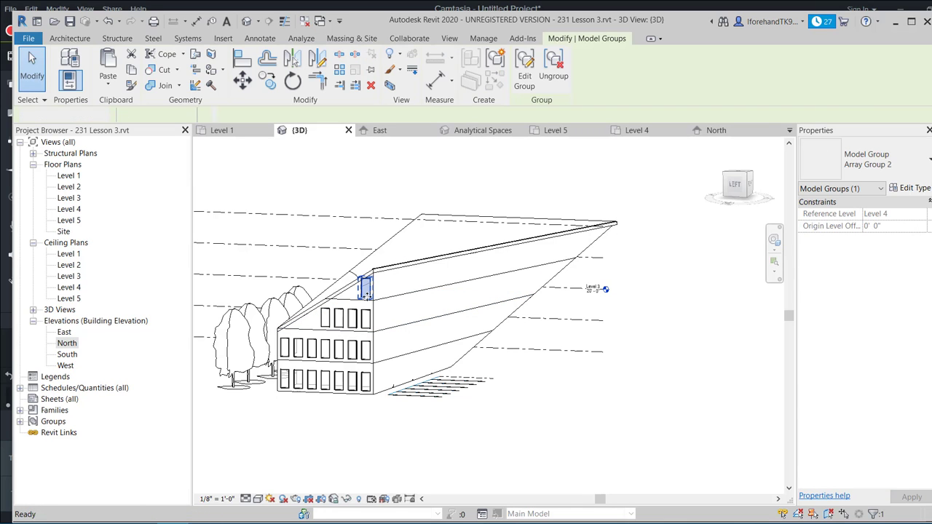
key("Escape")
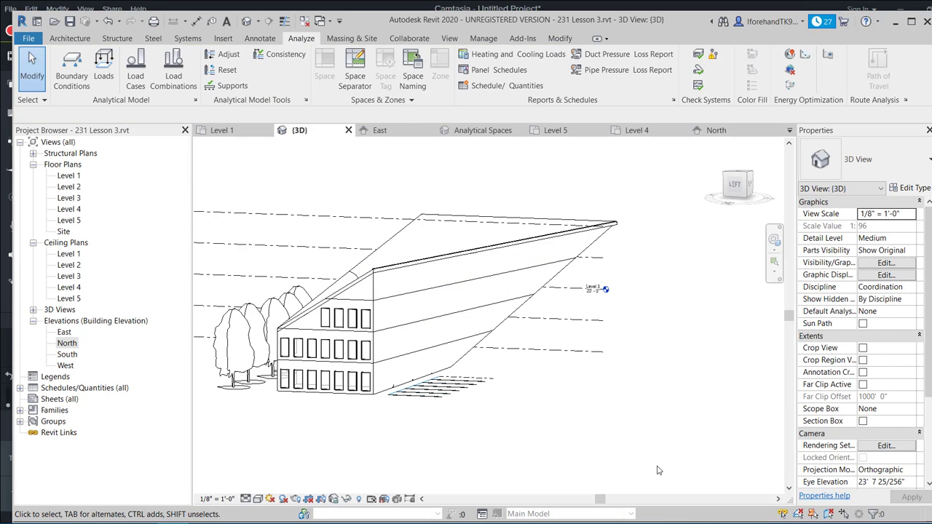
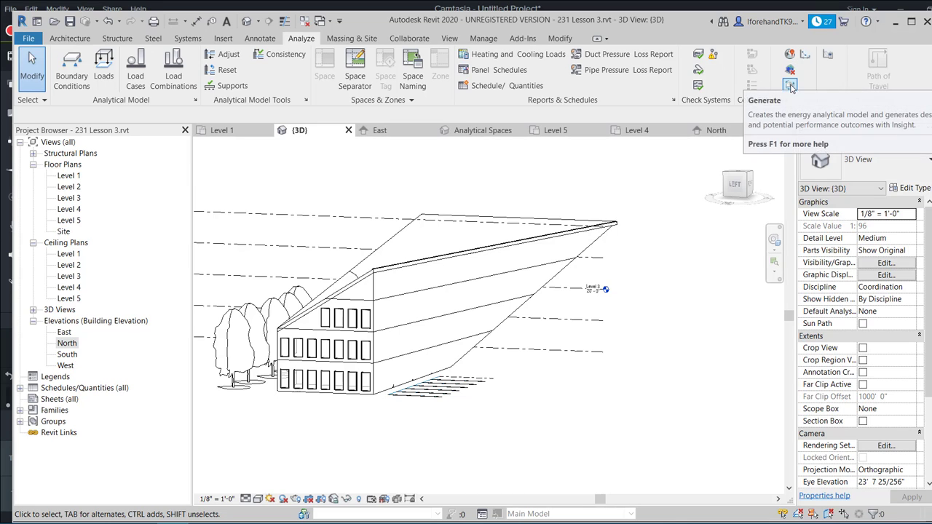
Step: Replace the existing energy model geometry with a newly created Energy Analytical Model and run the energy simulation
left_click(791, 77)
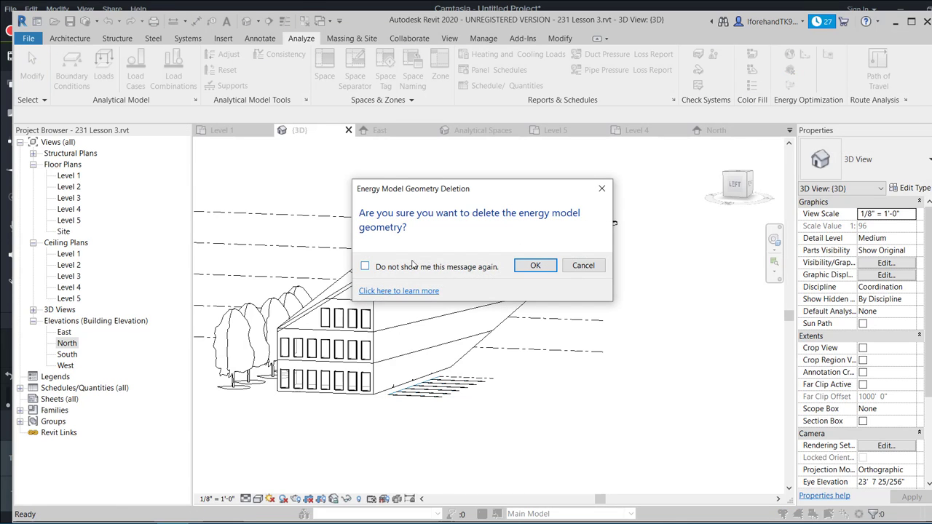
left_click(535, 265)
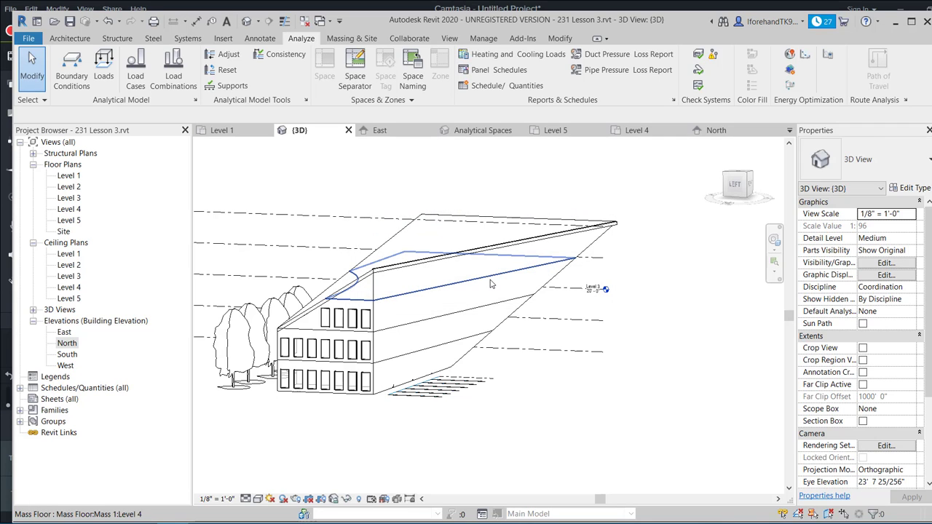
left_click(791, 86)
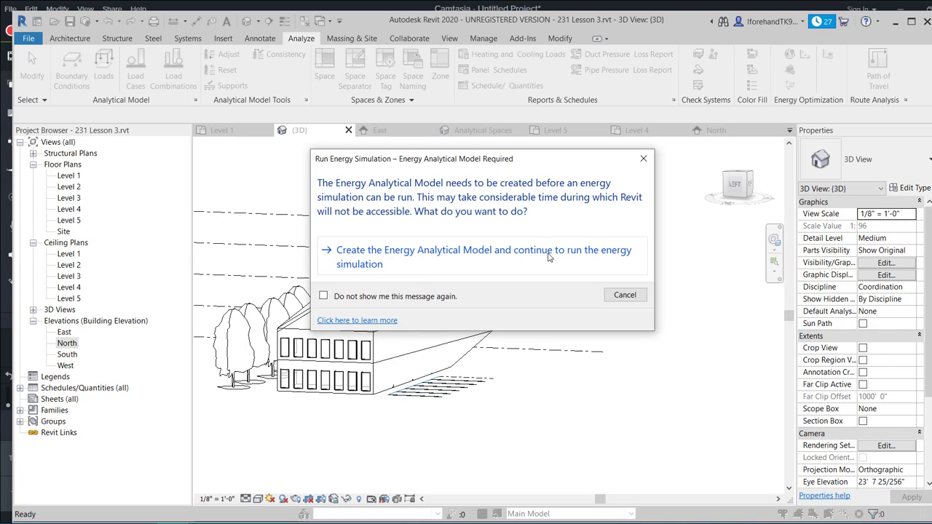
left_click(513, 251)
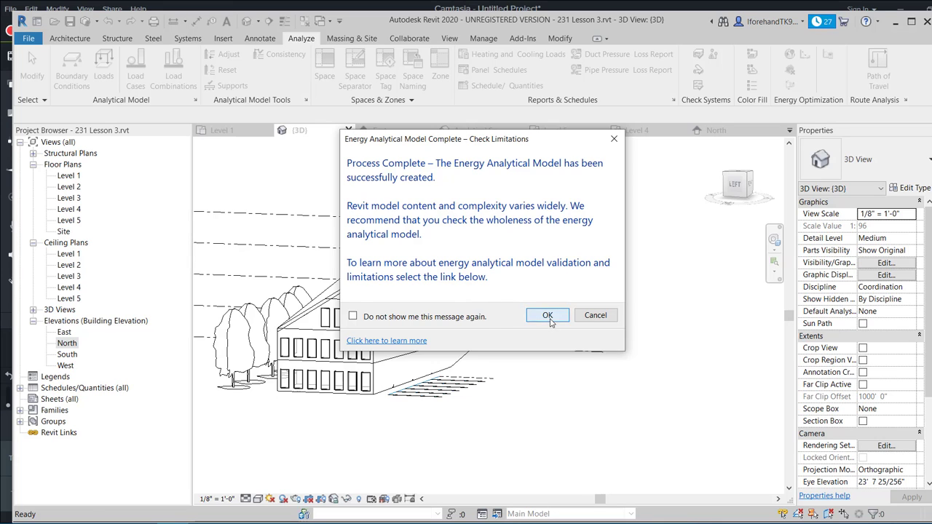
left_click(547, 316)
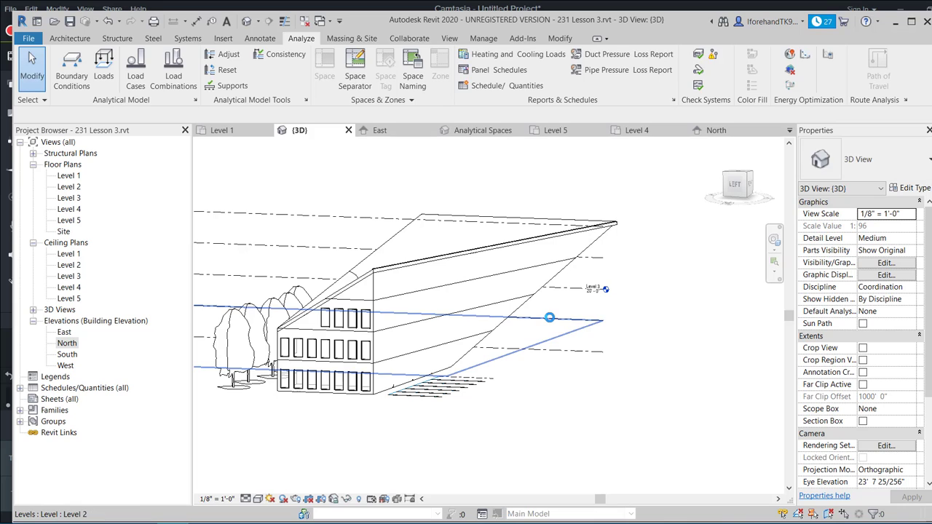
Step: Open Autodesk Insight in the browser and enlarge its window to fill the screen
left_click(804, 57)
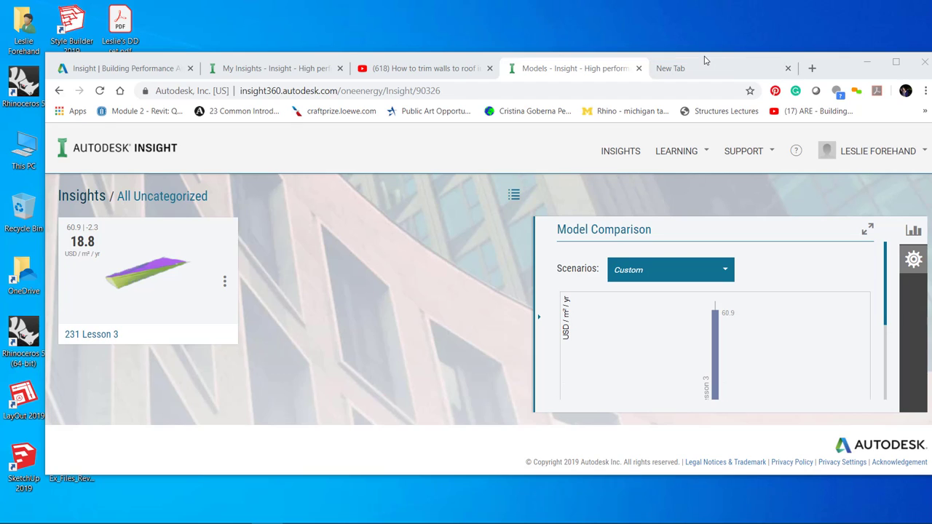
left_click_drag(705, 61, 659, 9)
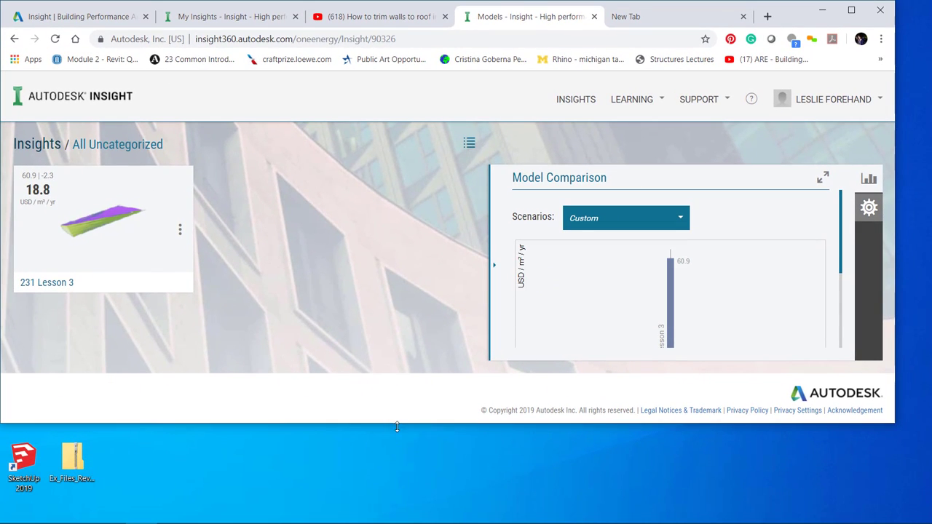
left_click_drag(396, 428, 389, 522)
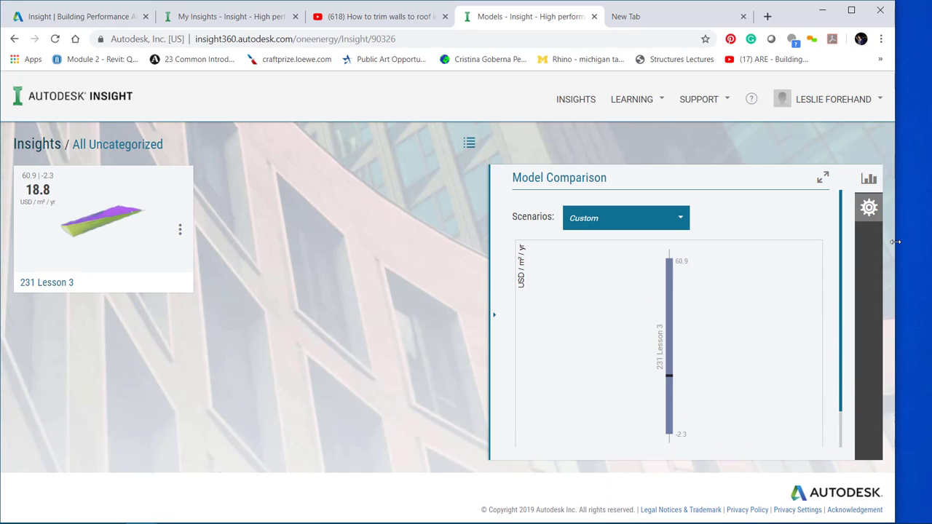
left_click_drag(896, 242, 928, 243)
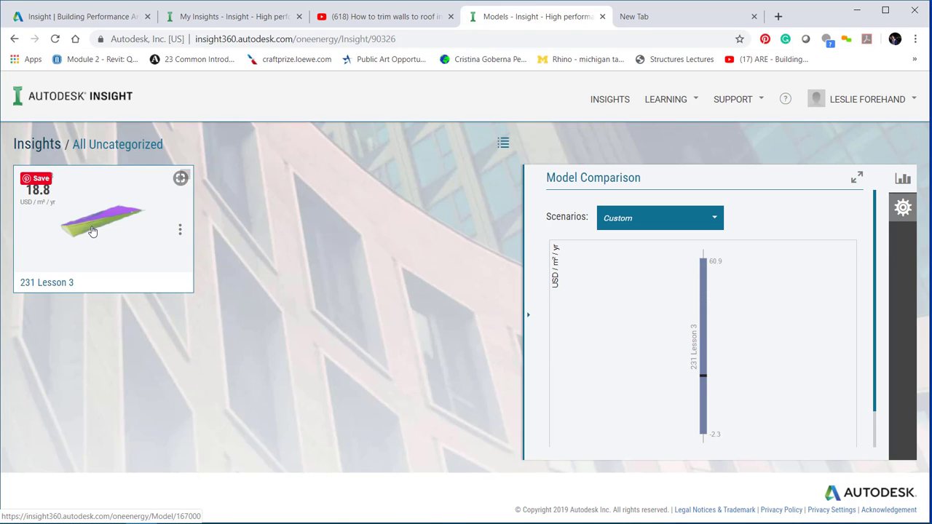
Step: Return to the overview of all insights and open the 231 Lesson 3 insight
left_click(51, 147)
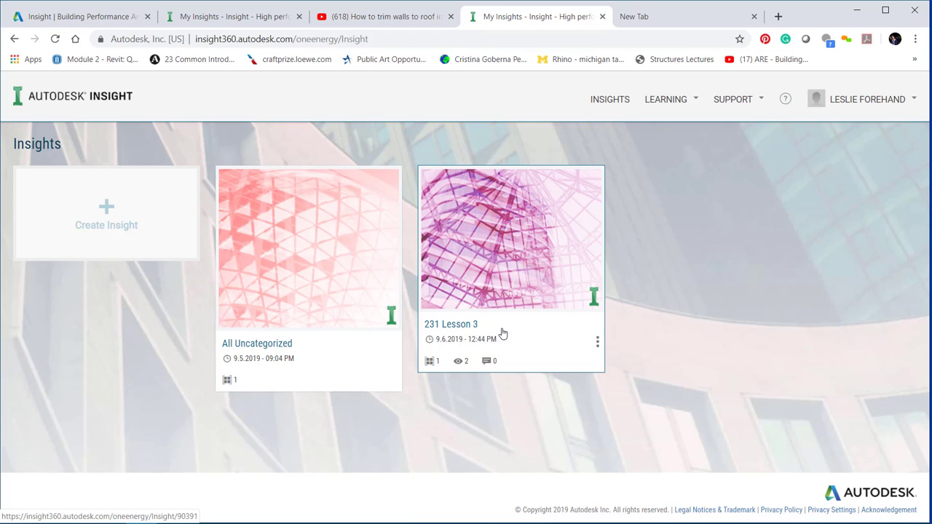
left_click(597, 344)
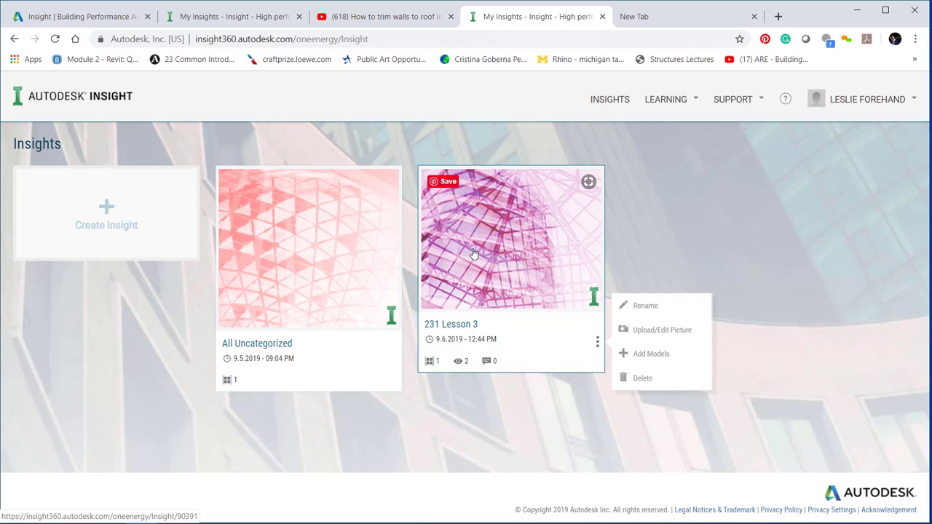
left_click(550, 434)
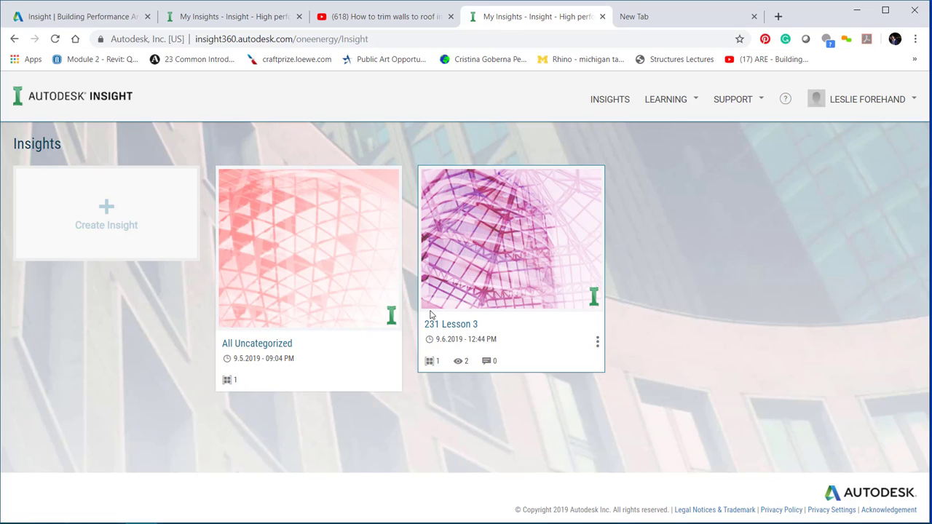
left_click(435, 324)
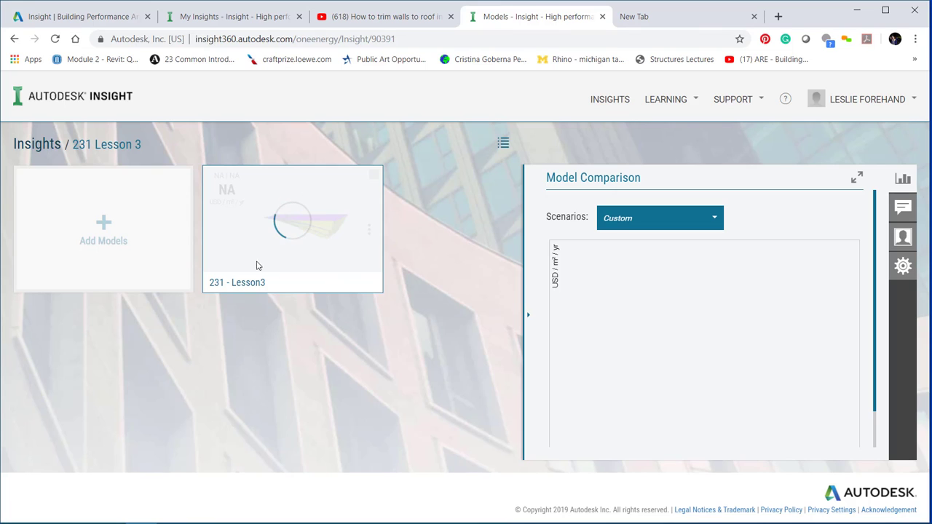
Step: Add the 231 Lesson 3 model to the 231 Lesson 3 insight and open that model's results
left_click(101, 224)
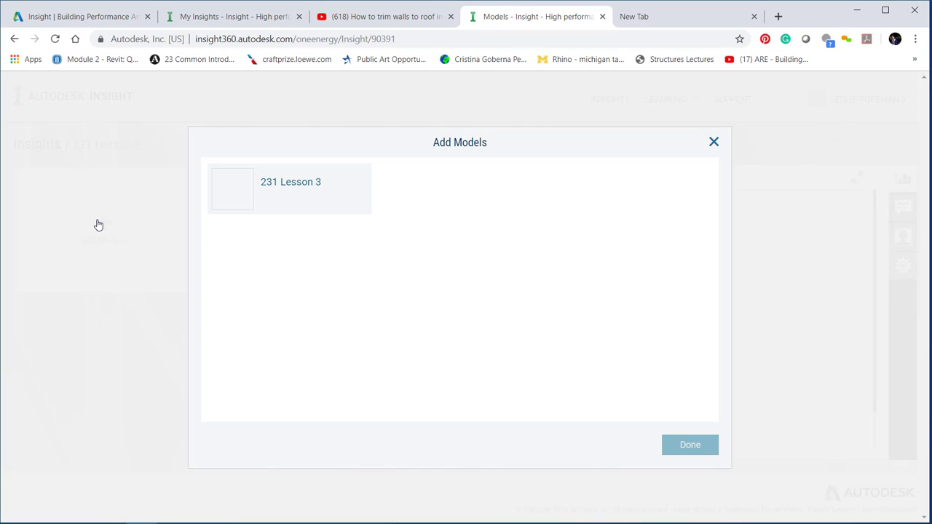
left_click(254, 199)
left_click(700, 449)
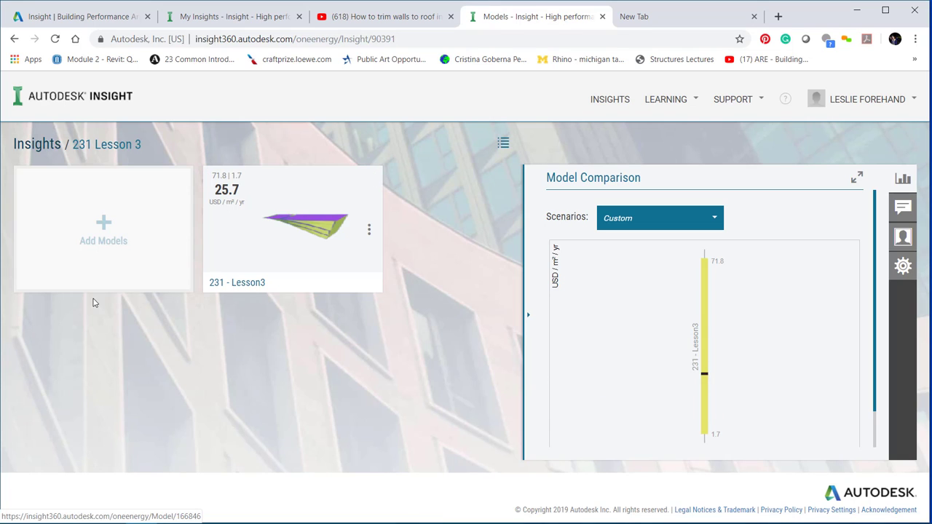
left_click(103, 222)
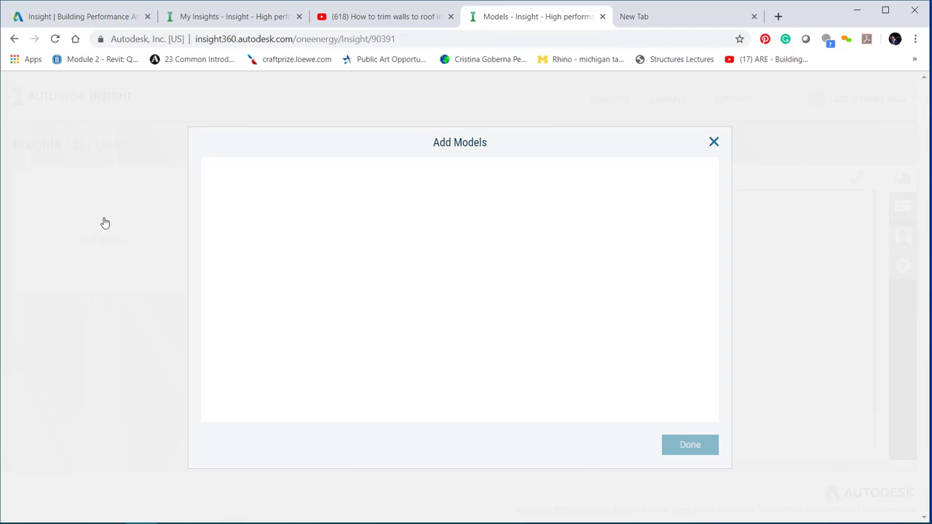
left_click(714, 143)
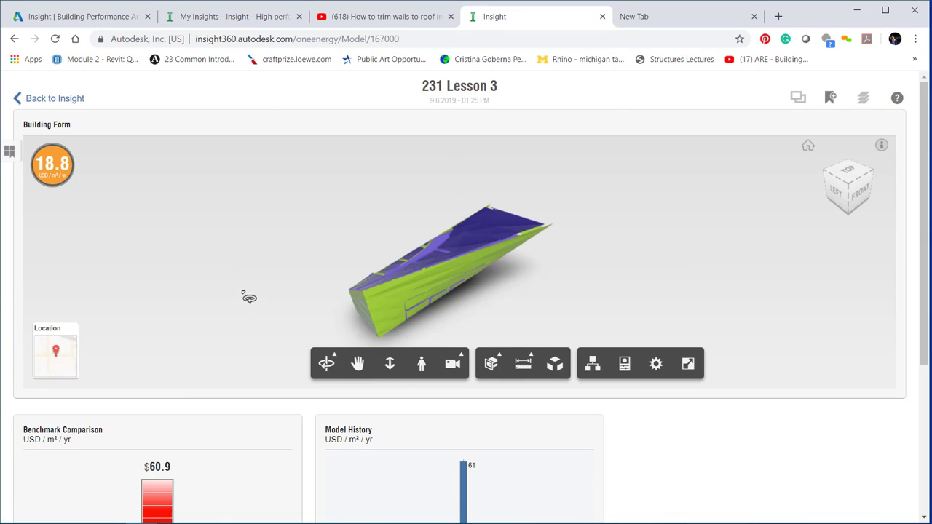
Step: Examine the Building Form model from several sides, including its windowed end, sloped roof and long side wall
left_click_drag(411, 247, 409, 276)
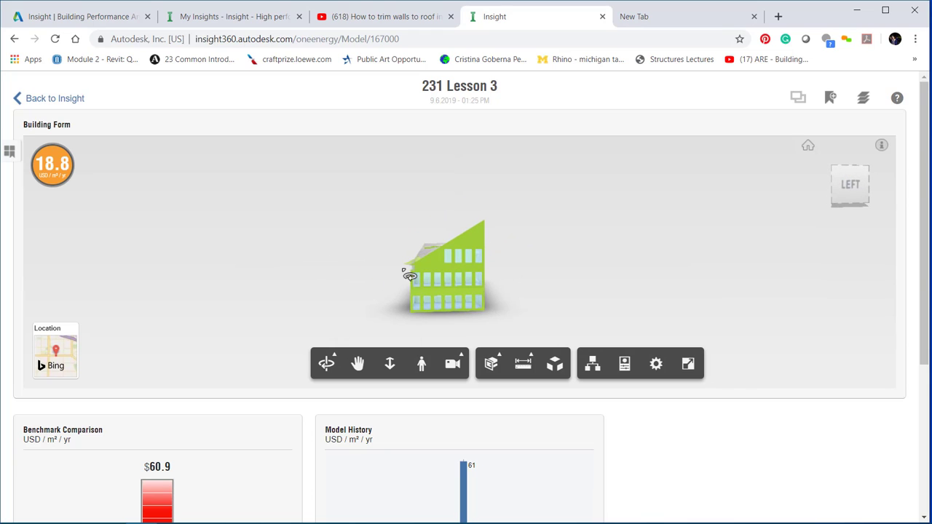
left_click_drag(256, 287, 301, 303)
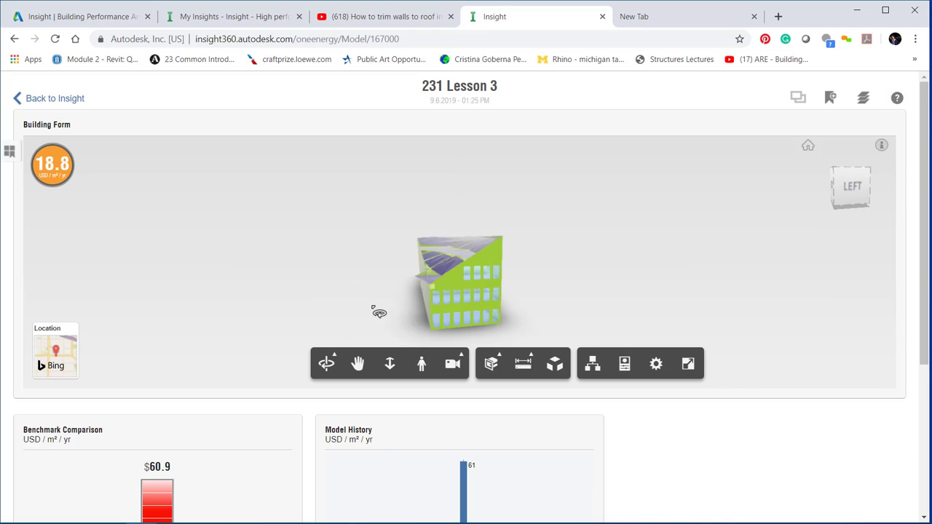
left_click_drag(378, 313, 267, 298)
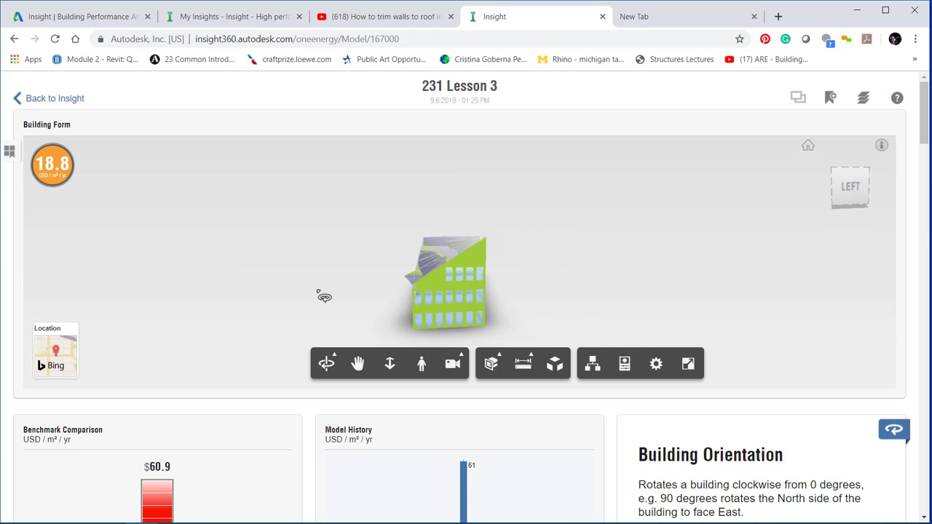
left_click_drag(363, 297, 137, 317)
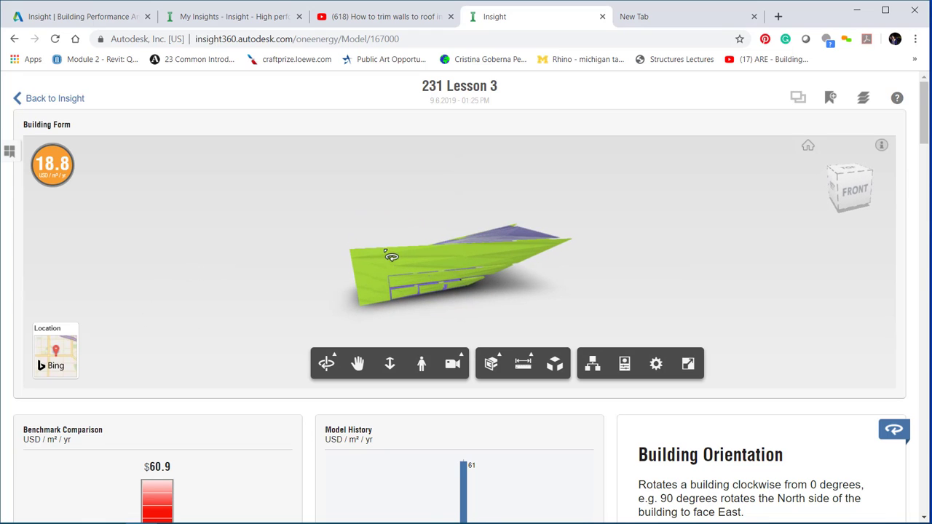
scroll(413, 262, "up", 5)
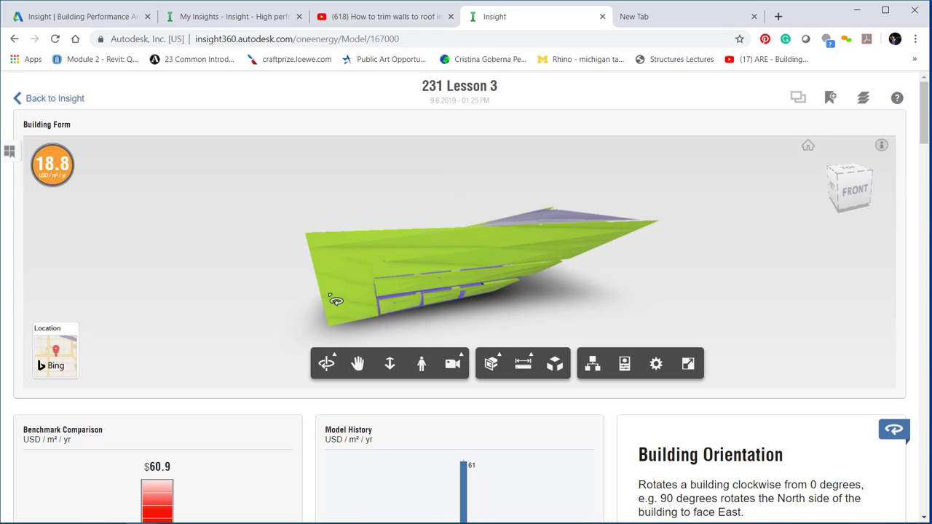
left_click_drag(337, 302, 442, 273)
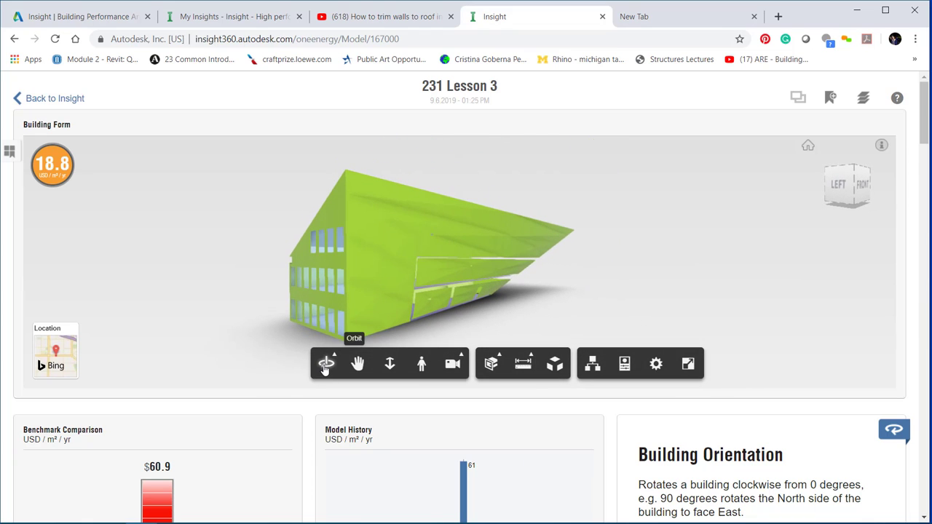
mouse_move(413, 293)
left_mouse_down()
mouse_move(281, 286)
mouse_move(439, 295)
mouse_move(404, 291)
left_mouse_up()
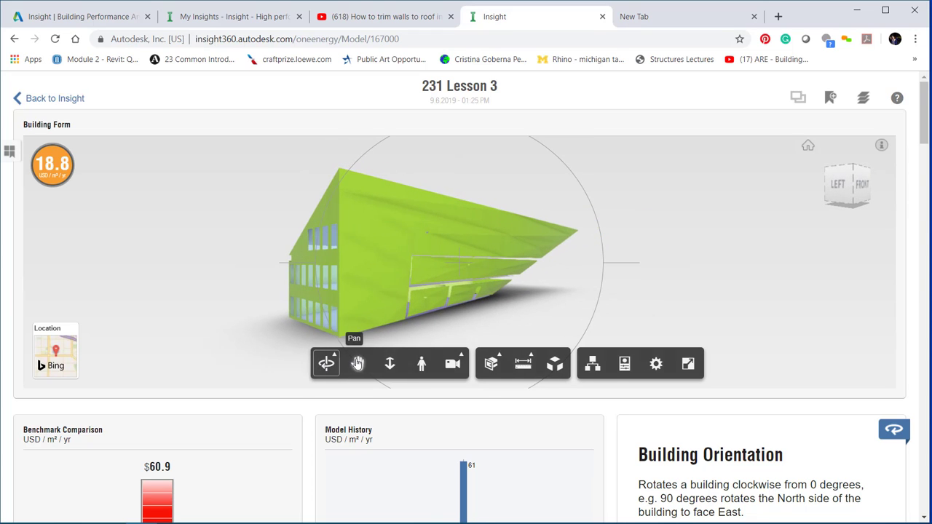
left_click(358, 363)
left_click_drag(474, 282, 437, 278)
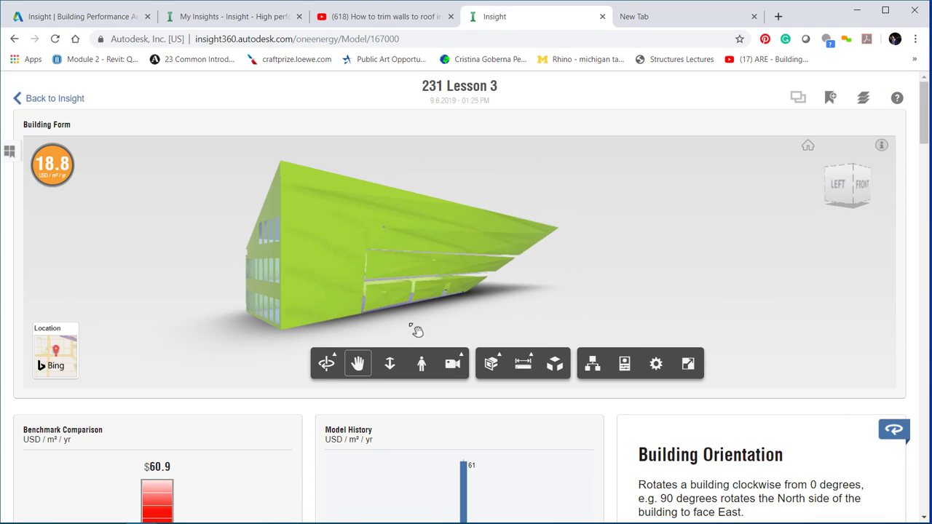
mouse_move(393, 318)
left_mouse_down()
mouse_move(378, 337)
mouse_move(400, 286)
mouse_move(392, 302)
left_mouse_up()
Step: Walk toward and away from the building's long side wall with the First Person tool, suppressing its help message
left_click(421, 363)
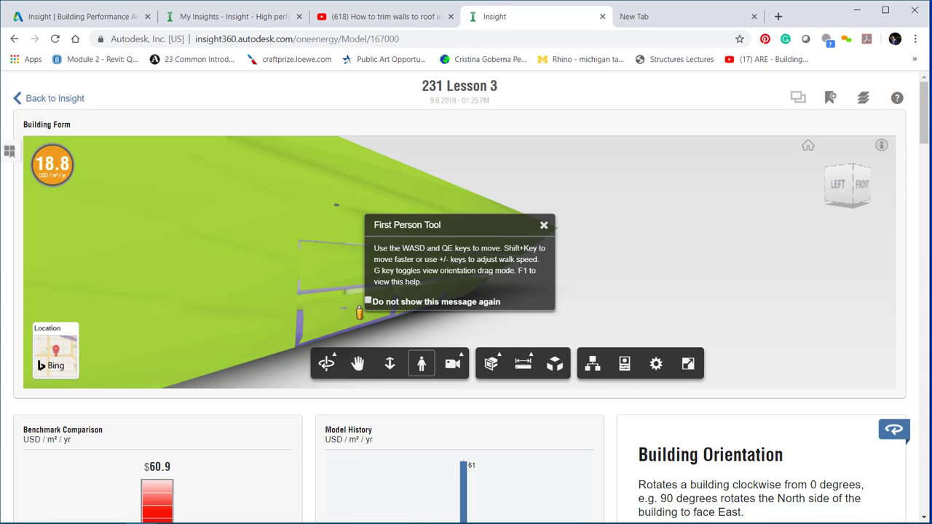
left_click(367, 301)
left_click_drag(394, 310, 335, 313)
key("Left")
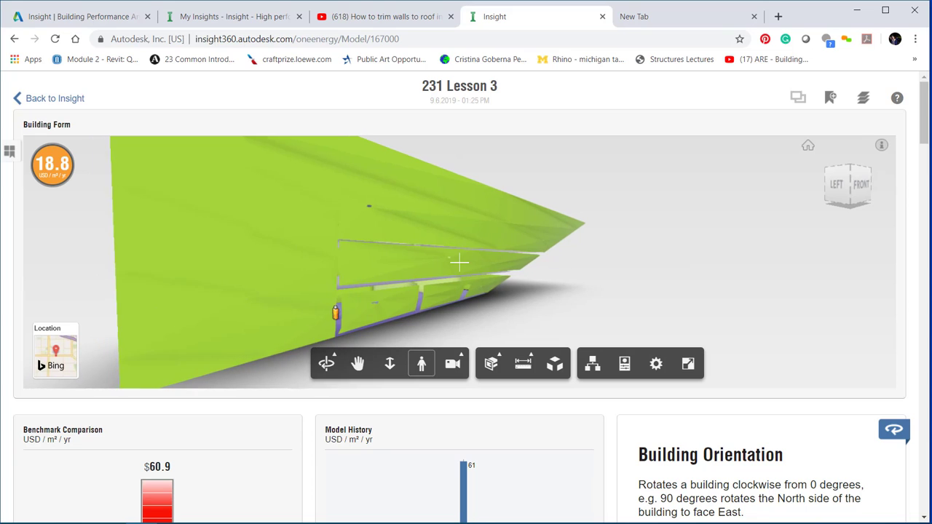
key("Up")
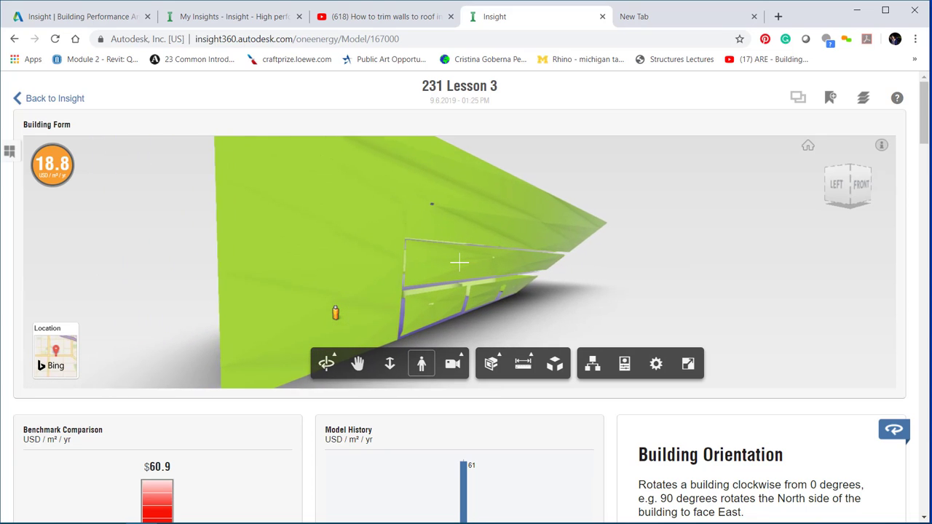
key("Up")
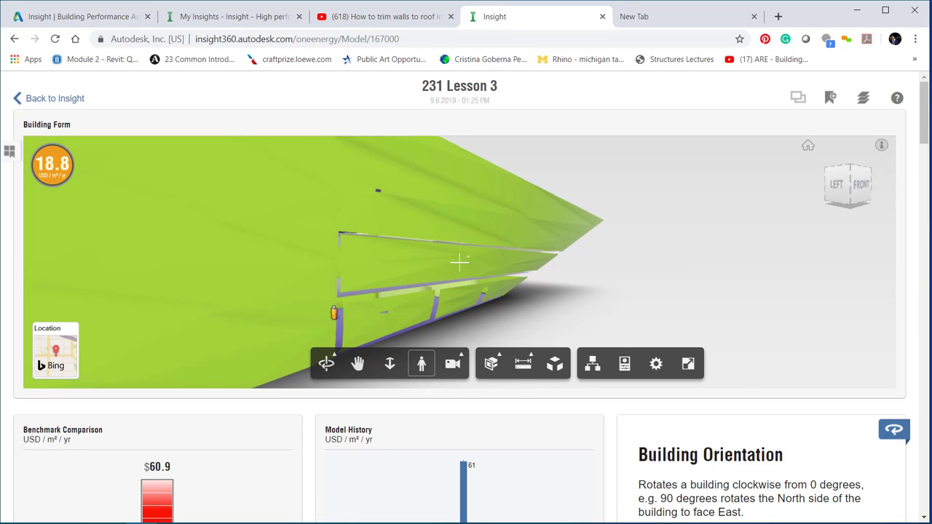
key("Down")
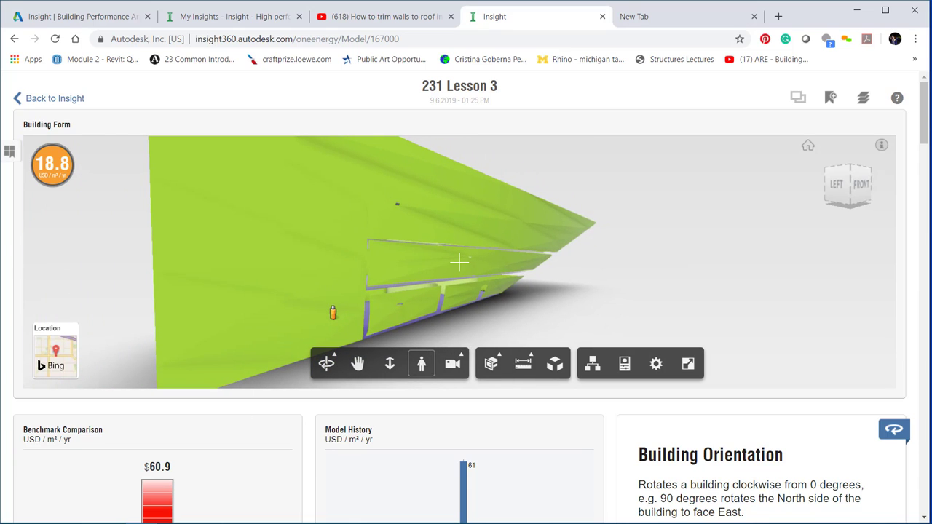
key("Up")
key("Down")
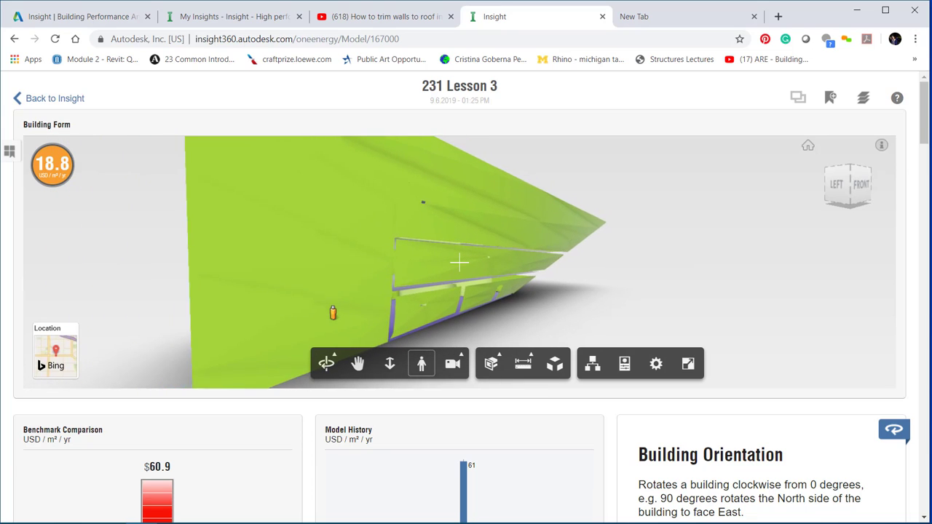
key("Down")
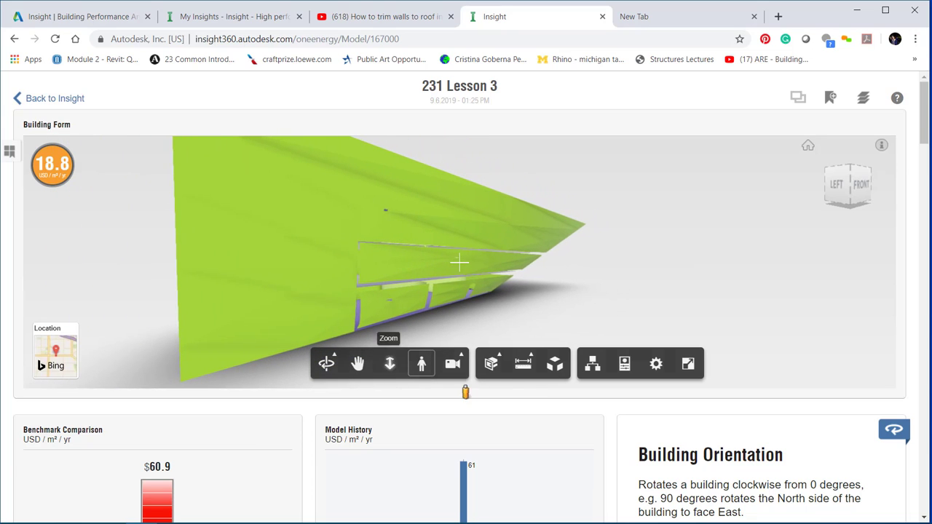
Step: Change the focal length of the Building Form view to 26 mm and leave the tool
left_click(453, 363)
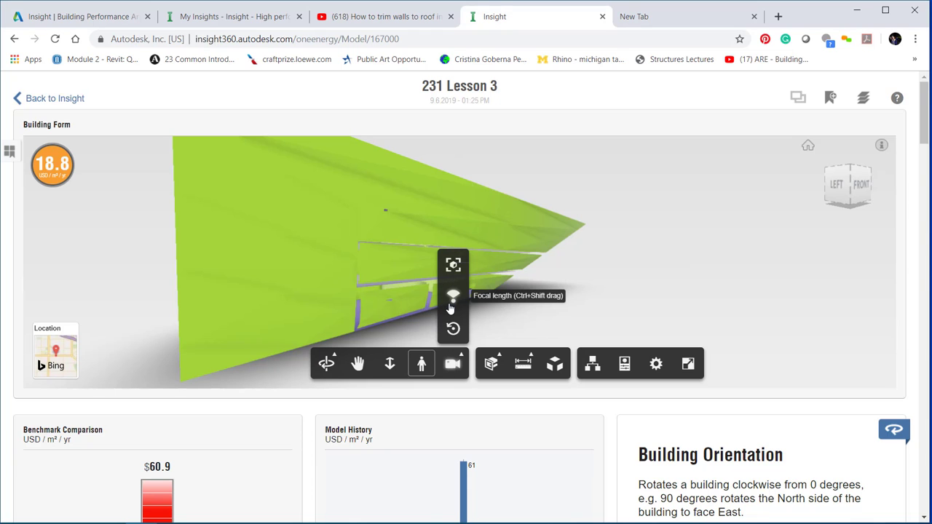
left_click(452, 299)
left_click_drag(462, 225, 562, 252)
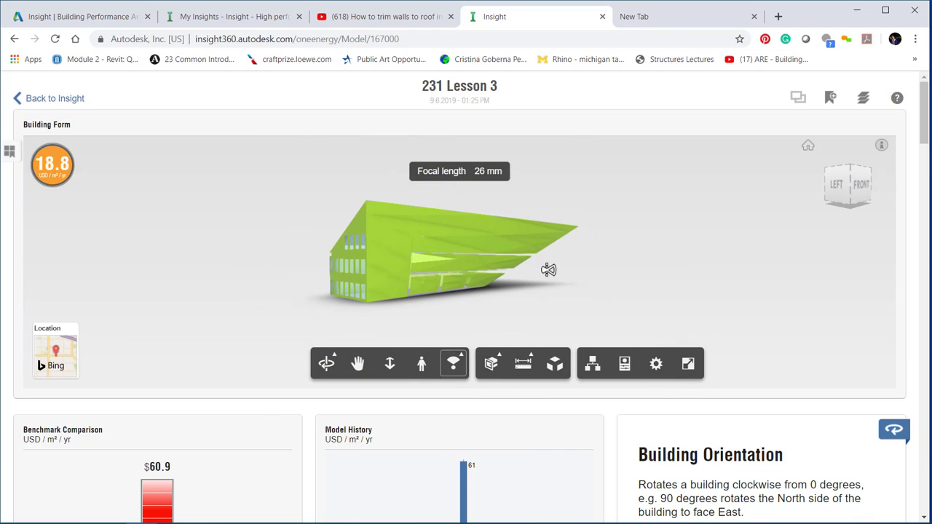
left_click(452, 362)
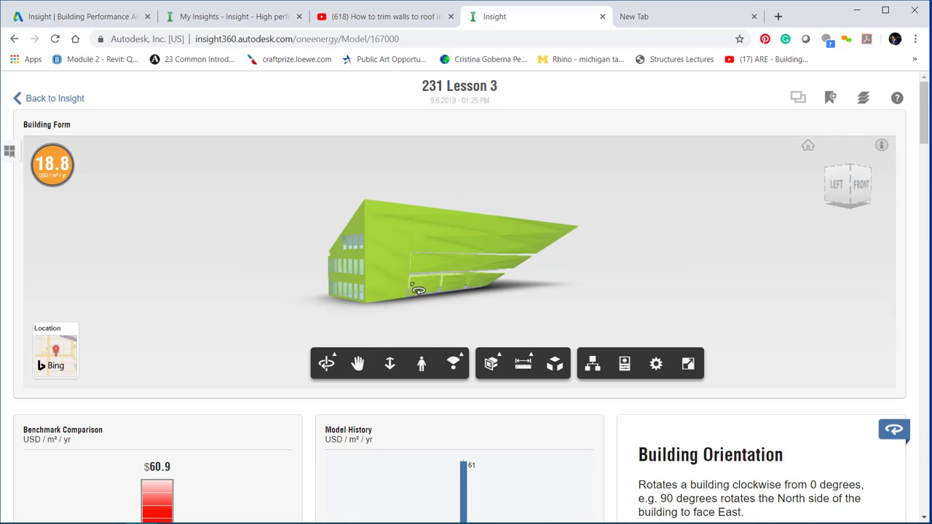
Step: Cut the Building Form model with an X section plane and examine the exposed floors inside from close up
left_click(326, 362)
left_click_drag(336, 338, 357, 303)
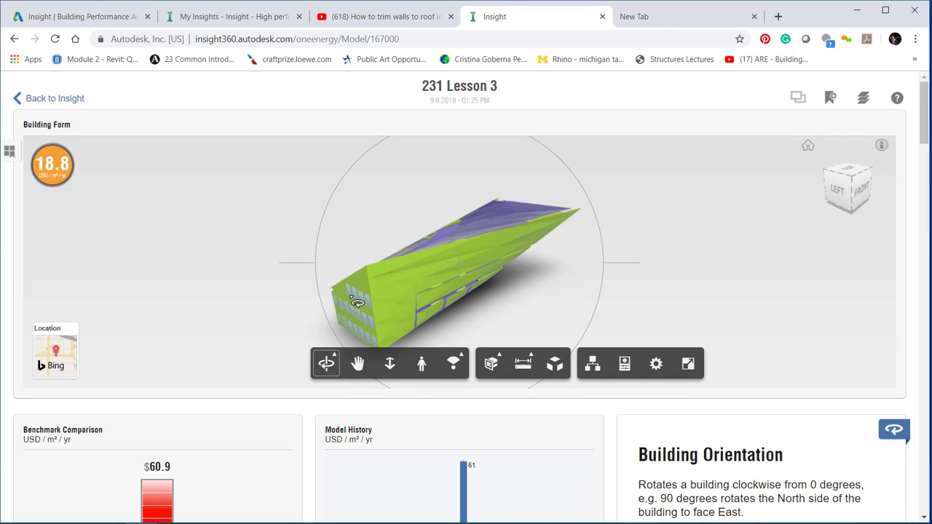
left_click(490, 365)
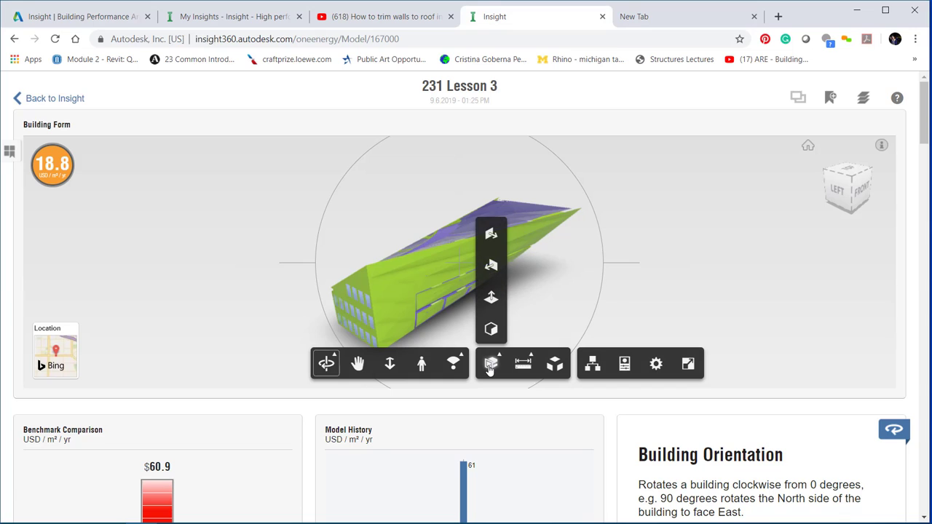
left_click(491, 233)
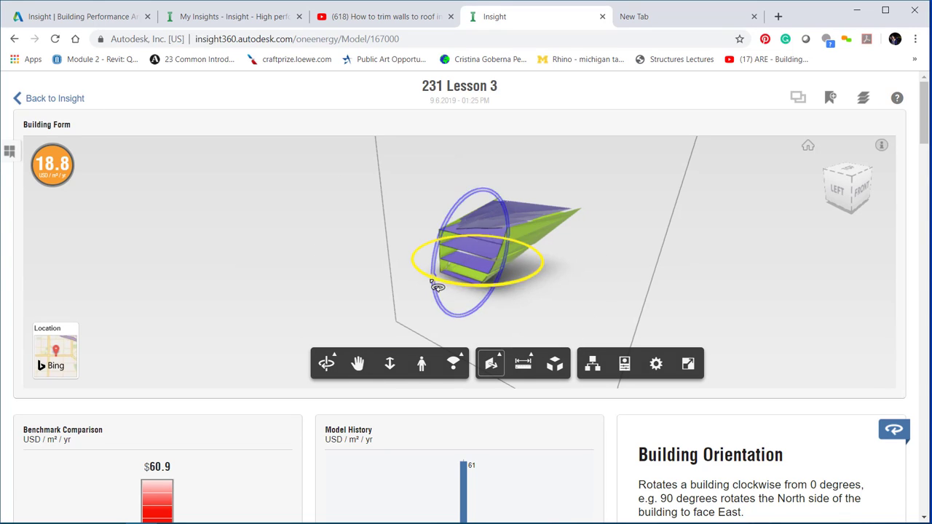
left_click_drag(469, 270, 422, 289)
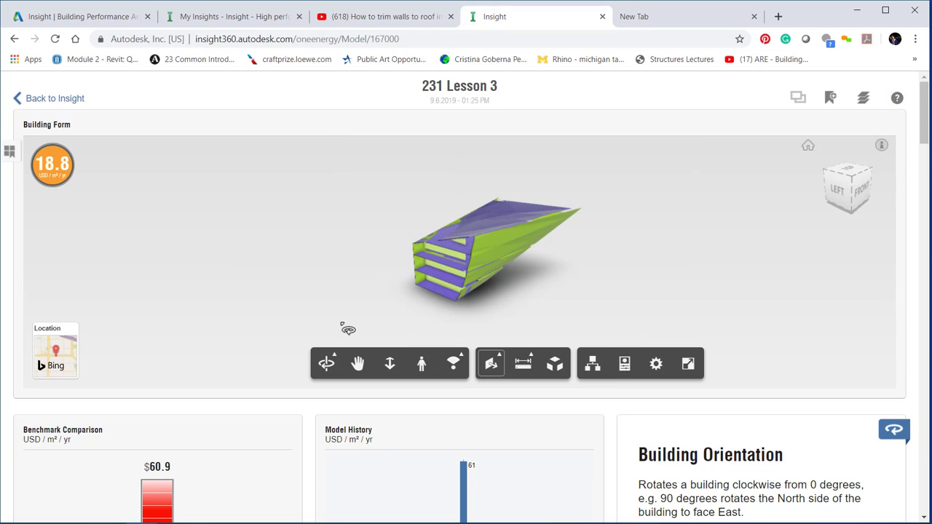
mouse_move(328, 301)
left_mouse_down()
mouse_move(373, 265)
mouse_move(492, 264)
mouse_move(488, 255)
mouse_move(429, 271)
mouse_move(374, 312)
mouse_move(327, 293)
mouse_move(347, 290)
mouse_move(339, 300)
left_mouse_up()
scroll(430, 267, "up", 1)
scroll(431, 267, "down", 3)
scroll(431, 267, "up", 7)
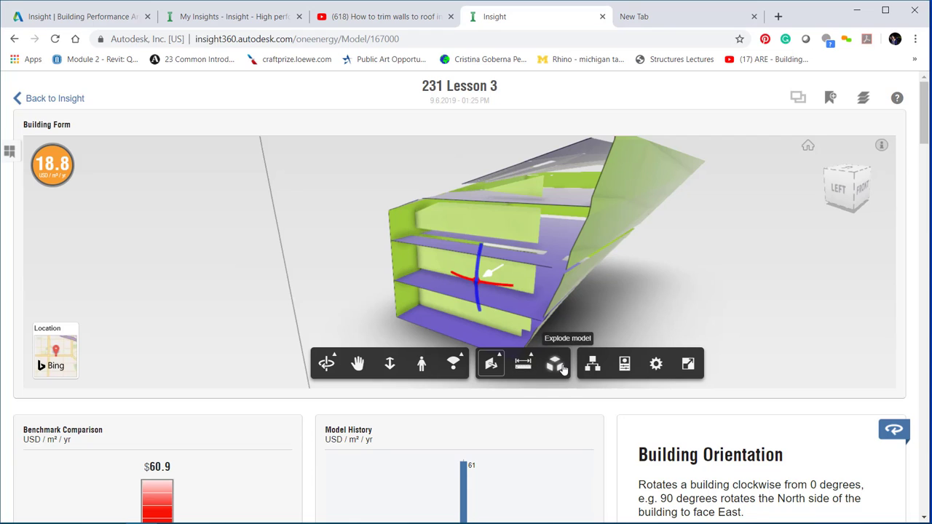
Step: Explode the model about a quarter of the range, inspect its separated surfaces from the windowed end, and reassemble it
left_click(558, 367)
scroll(488, 332, "down", 4)
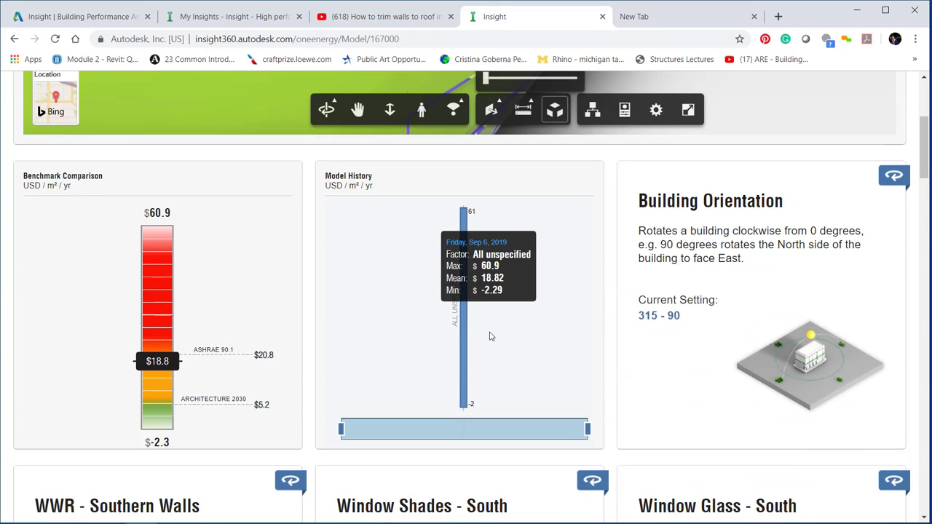
scroll(488, 333, "up", 4)
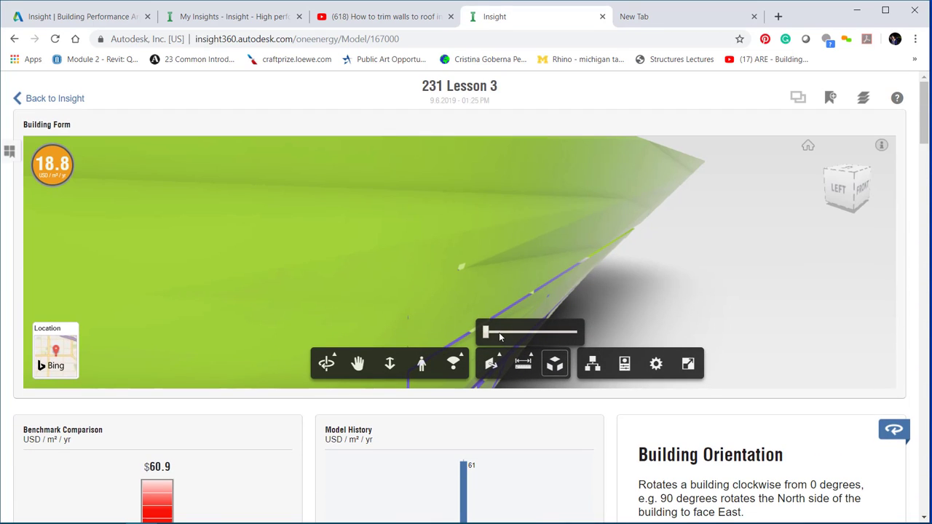
left_click_drag(488, 334, 510, 333)
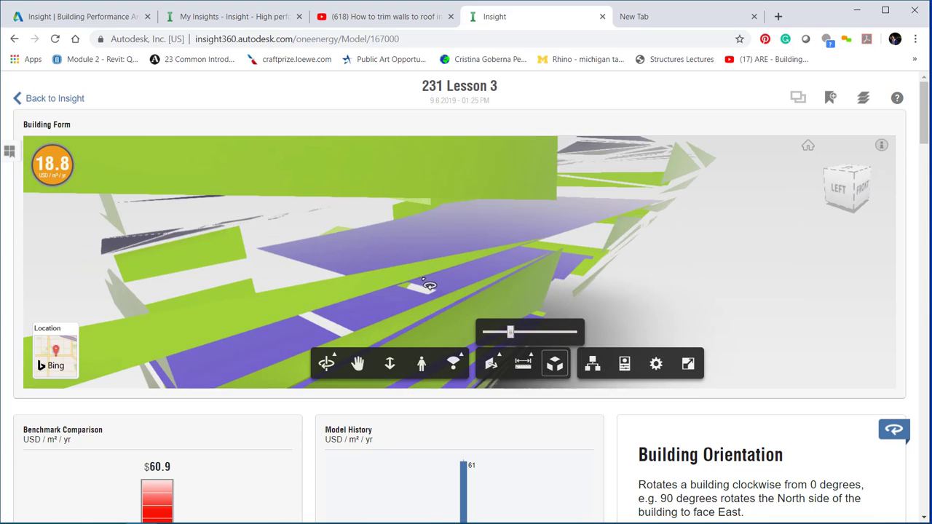
scroll(427, 293, "down", 5)
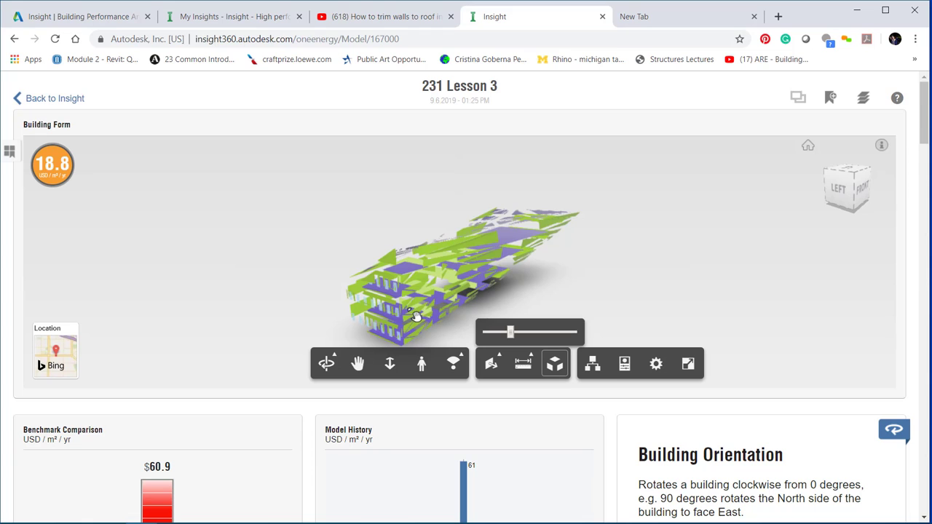
left_click_drag(415, 315, 603, 292)
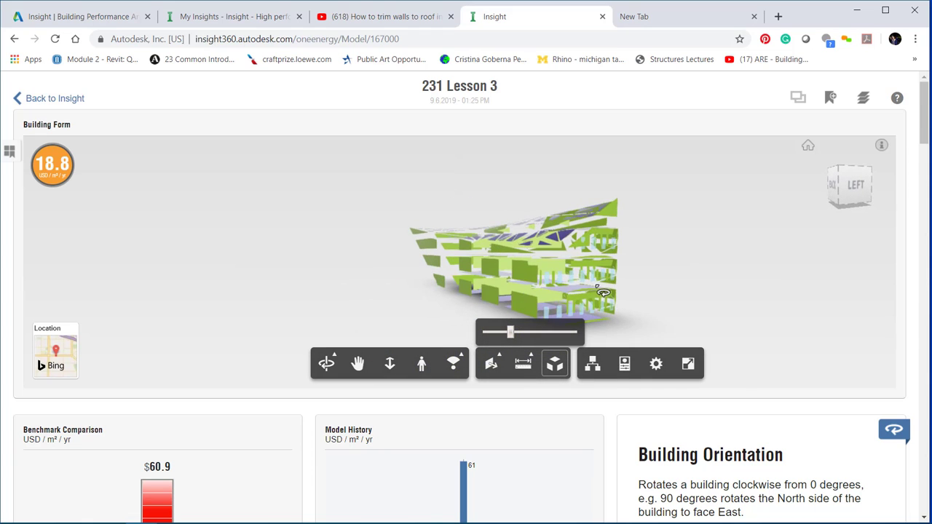
left_click_drag(515, 333, 471, 338)
left_click_drag(522, 292, 330, 327)
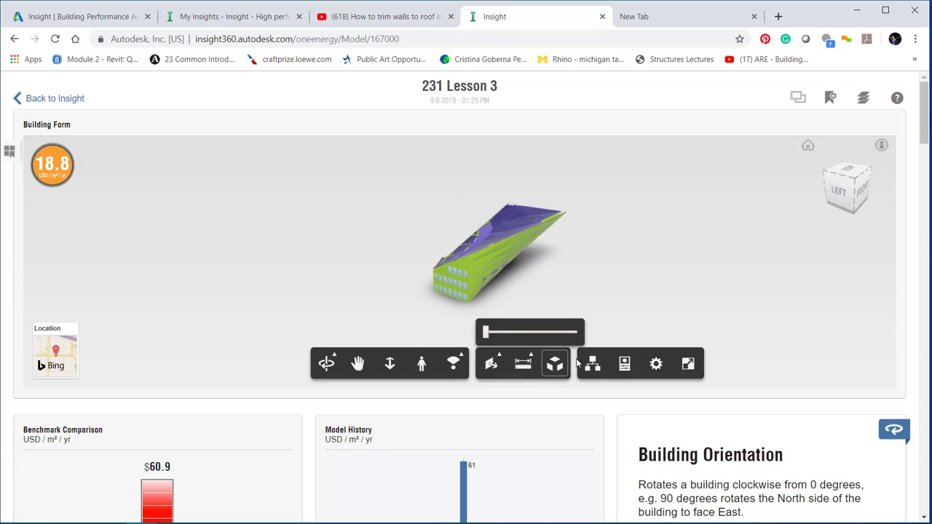
Step: Inspect the properties of individual surfaces in the model browser, including aim0280, aim0312 and aim0597
left_click(622, 365)
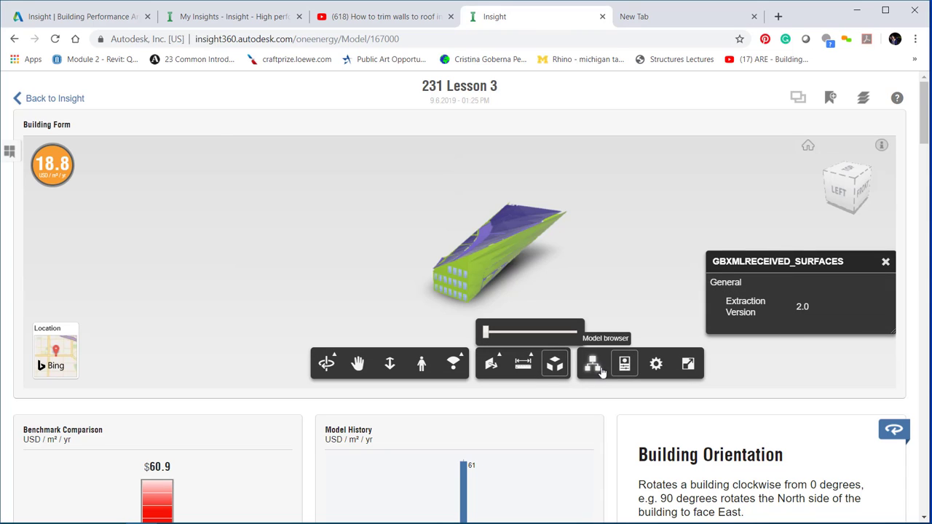
left_click(590, 367)
left_click(65, 223)
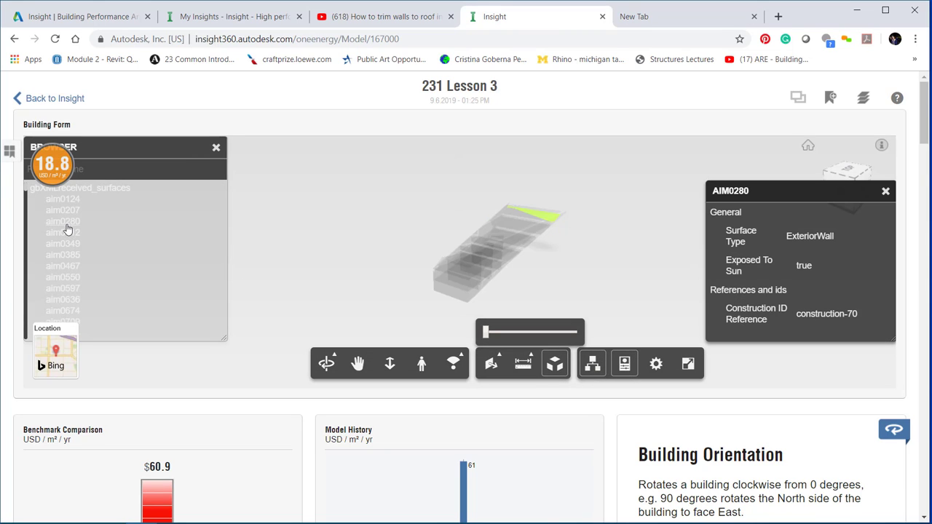
left_click(65, 233)
left_click(64, 279)
left_click(61, 301)
left_click(60, 238)
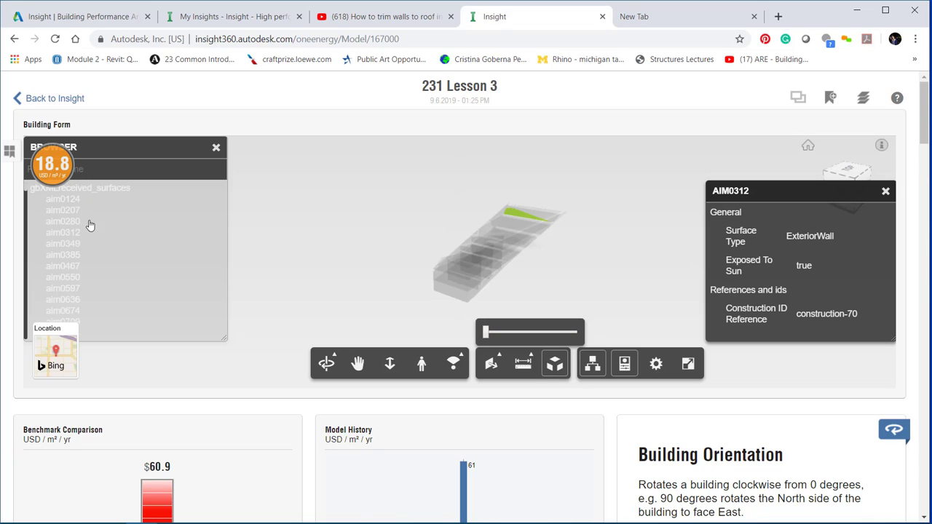
left_click(65, 292)
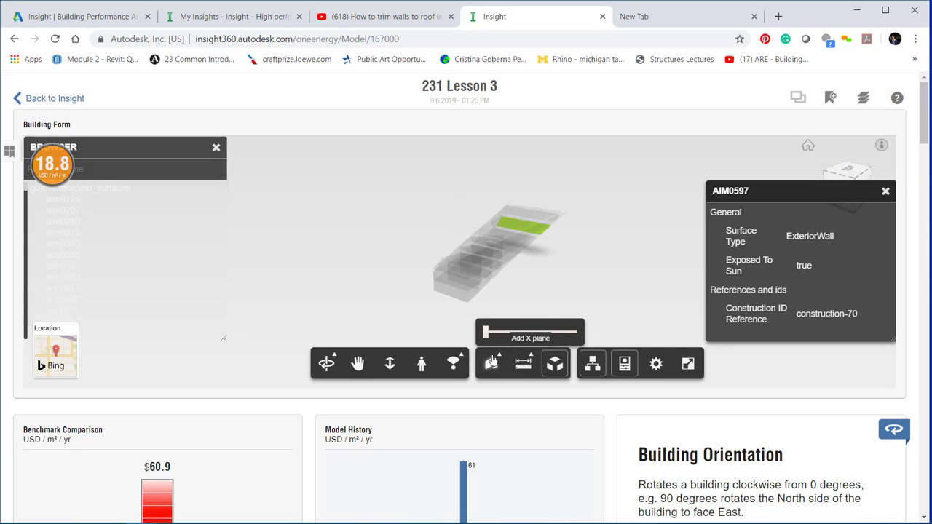
left_click(624, 363)
left_click(624, 363)
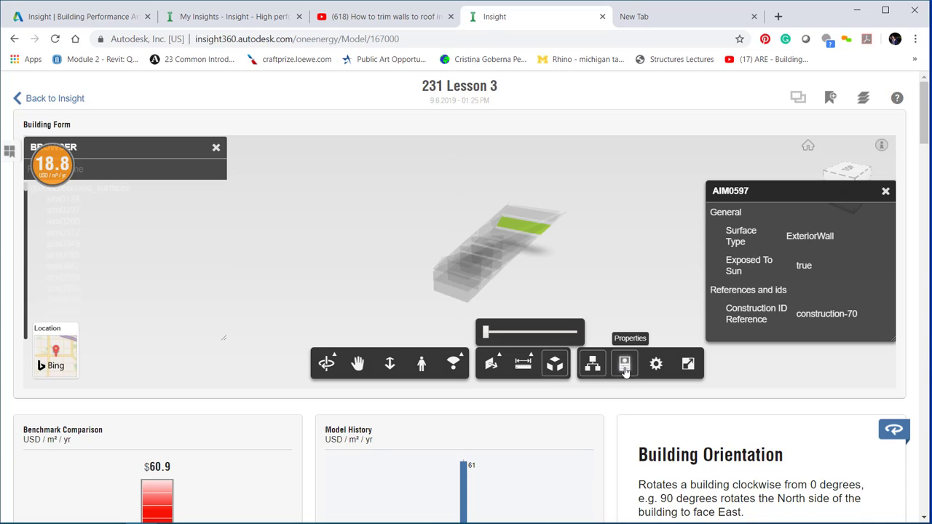
Step: View the model full screen with aim0597 highlighted, look at it from the long side, and return to the normal view
left_click(688, 365)
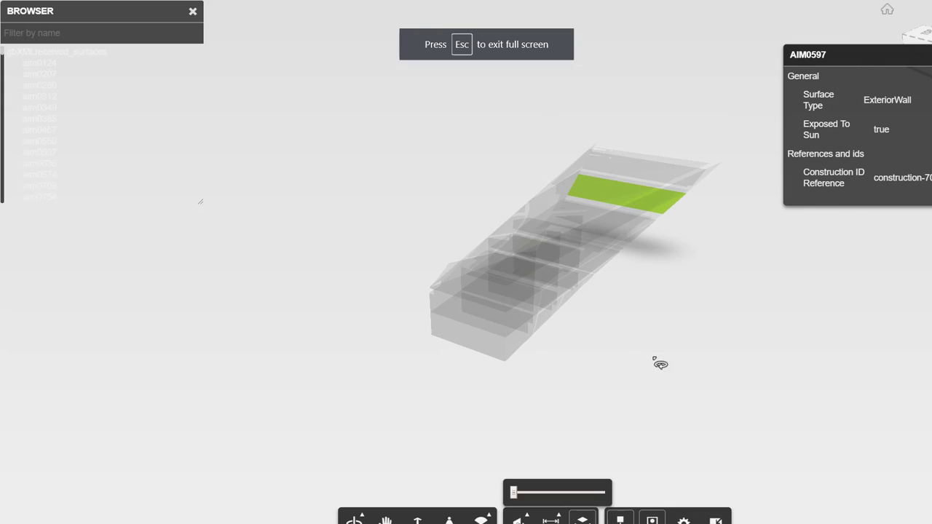
left_click_drag(623, 322, 429, 336)
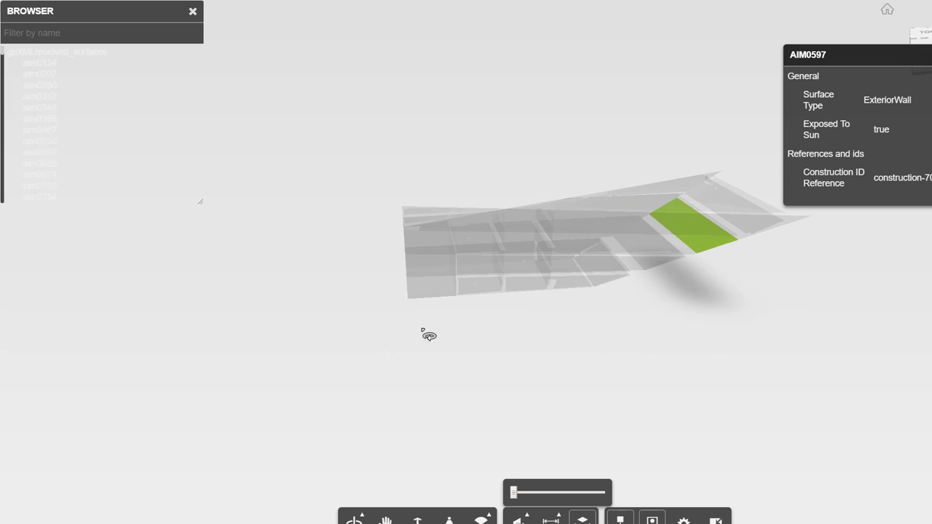
left_click(716, 520)
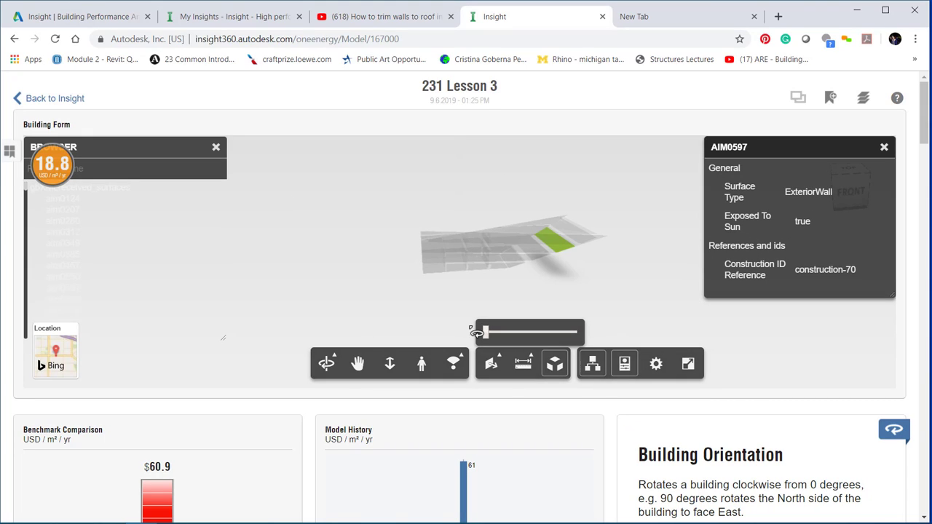
Step: Restart the Explode model tool and spread the building's surfaces by about a quarter of the range
left_click(552, 365)
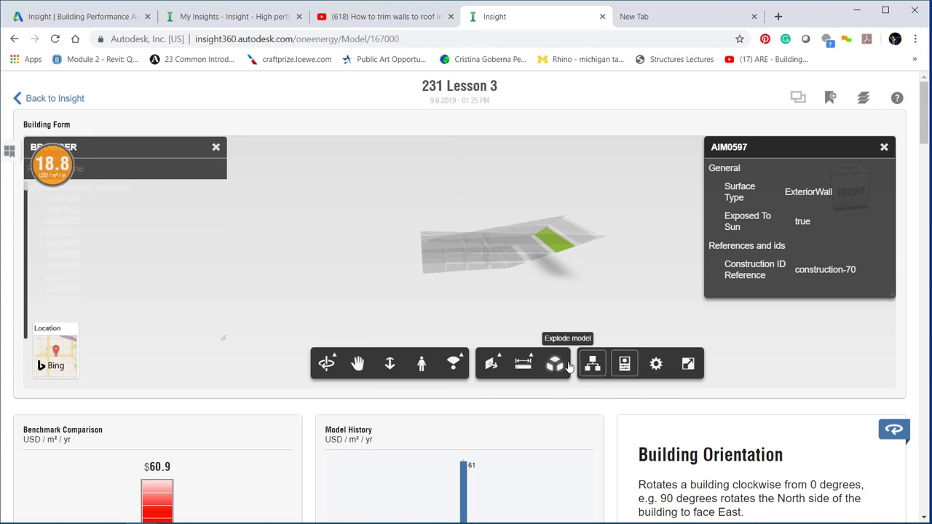
left_click(555, 364)
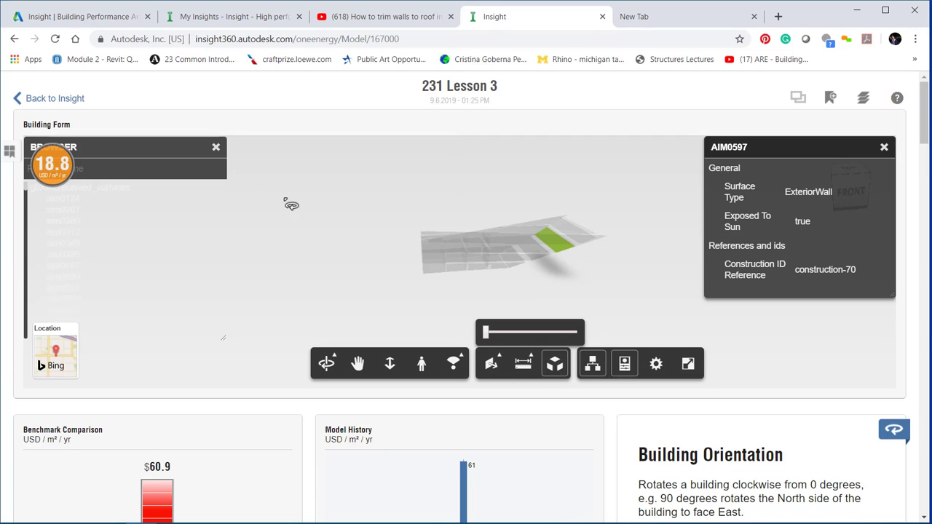
left_click_drag(486, 333, 509, 332)
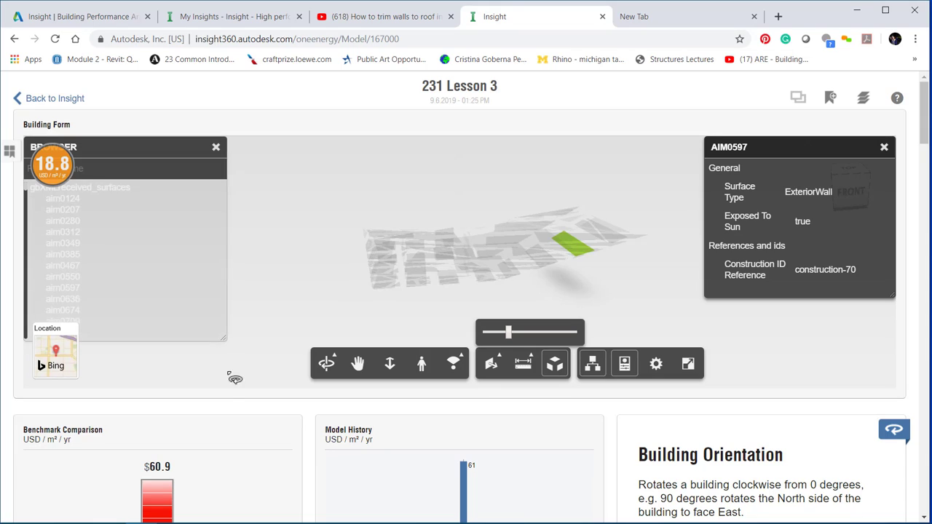
Step: Examine the Benchmark Comparison and Model History charts and the Building Orientation card below the model
scroll(294, 390, "down", 2)
scroll(294, 389, "down", 1)
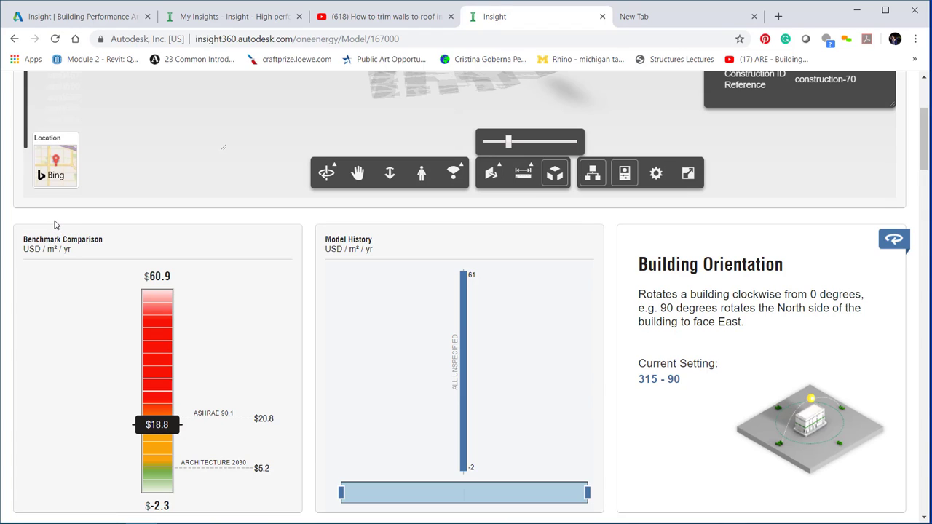
scroll(169, 334, "down", 2)
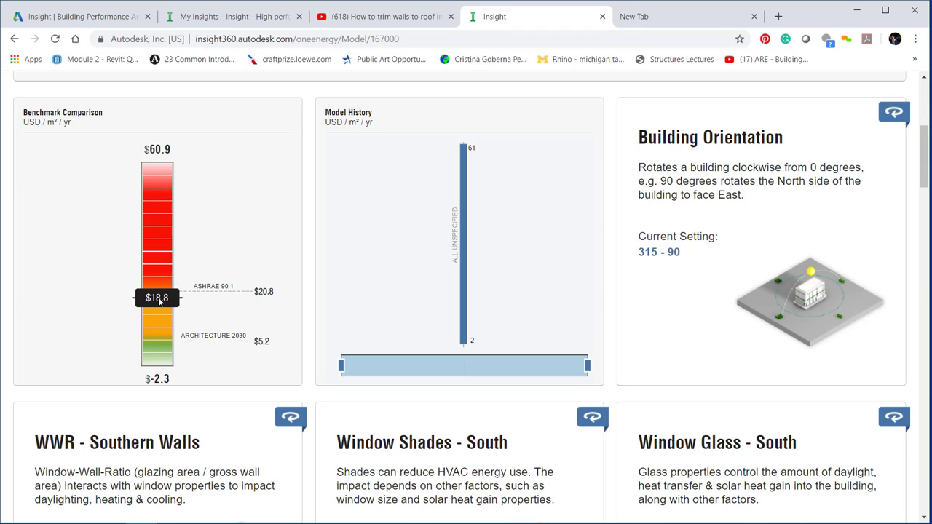
mouse_move(368, 306)
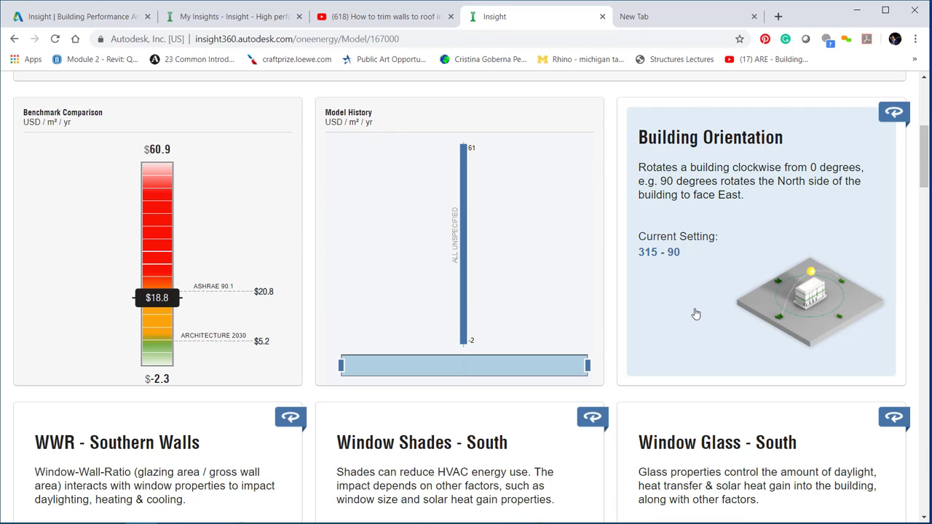
scroll(695, 313, "down", 1)
scroll(678, 311, "up", 1)
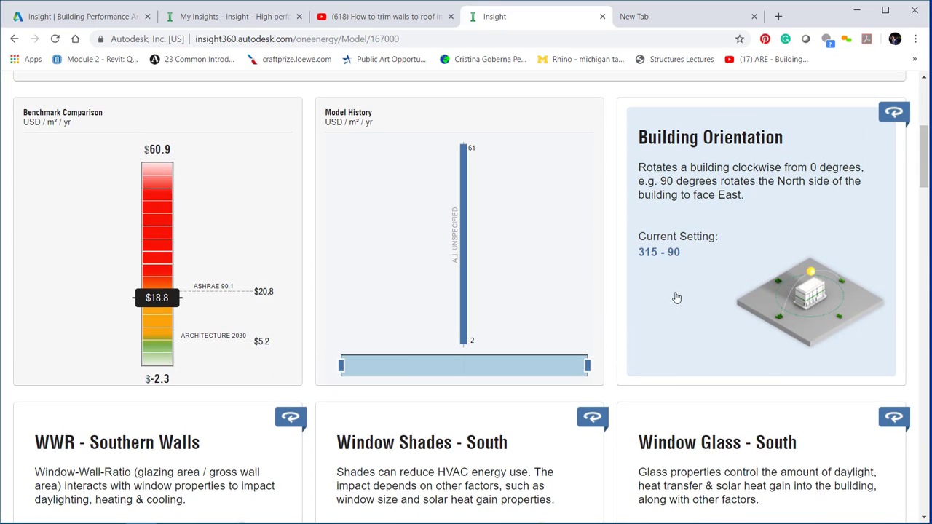
Step: Open the Building Orientation editor, read the costs of orientation options such as 225 and 315, and close it
left_click(658, 253)
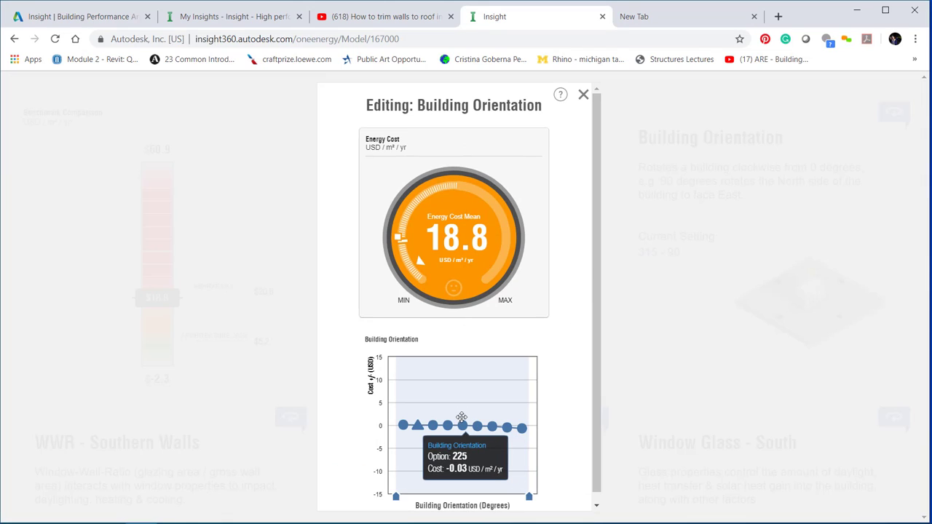
mouse_move(418, 430)
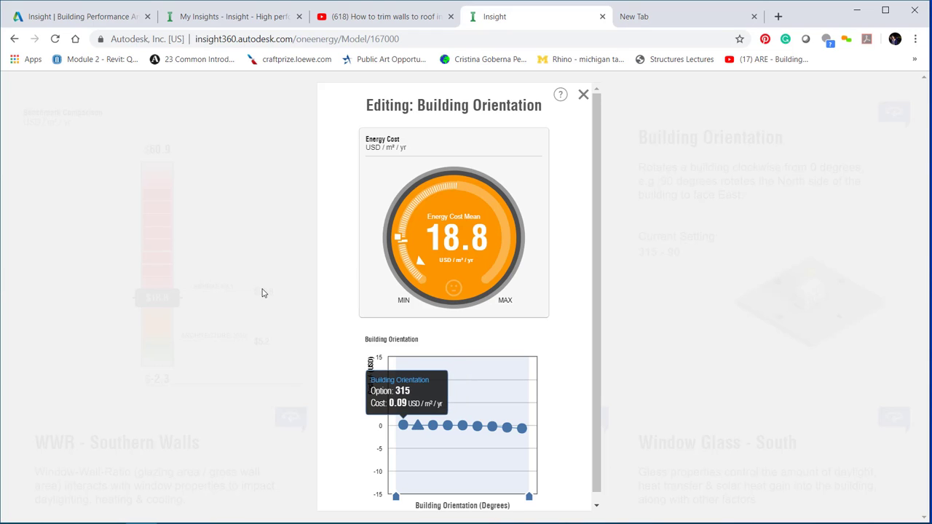
left_click(585, 99)
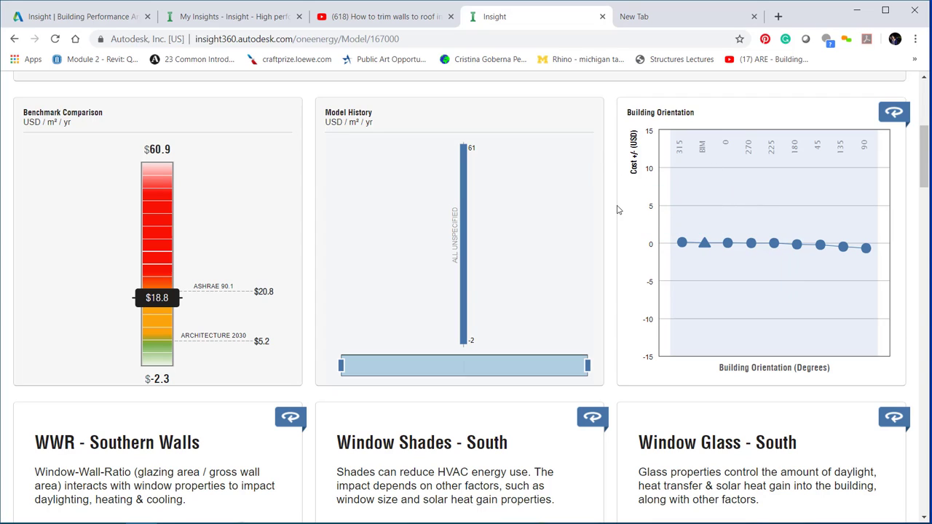
mouse_move(681, 252)
mouse_move(486, 207)
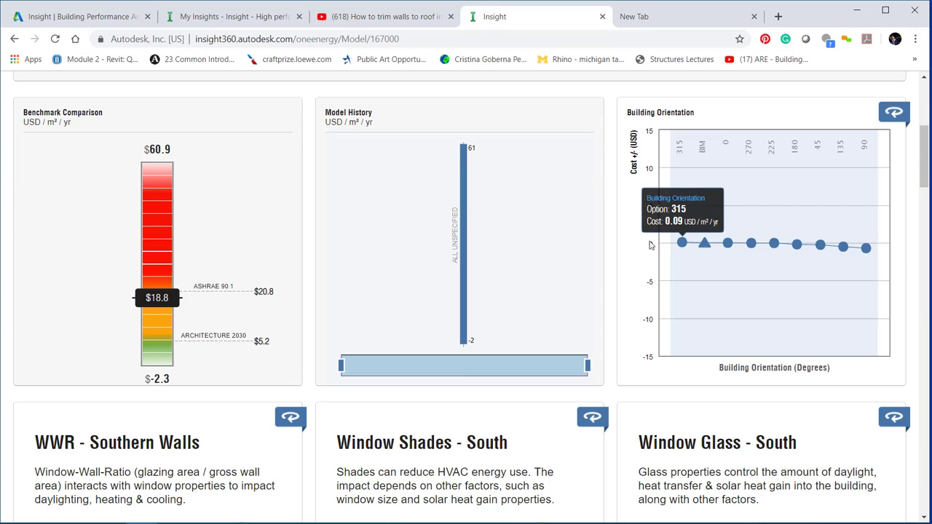
Step: Compare the Building Orientation chart's option costs up to 90 degrees, checking the card's description and briefly reopening its editor
left_click(895, 112)
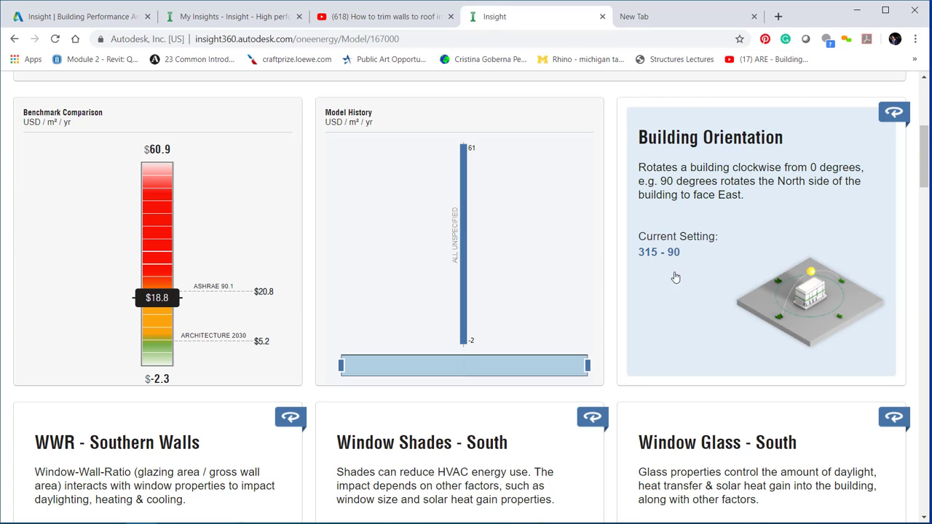
left_click(894, 112)
mouse_move(707, 250)
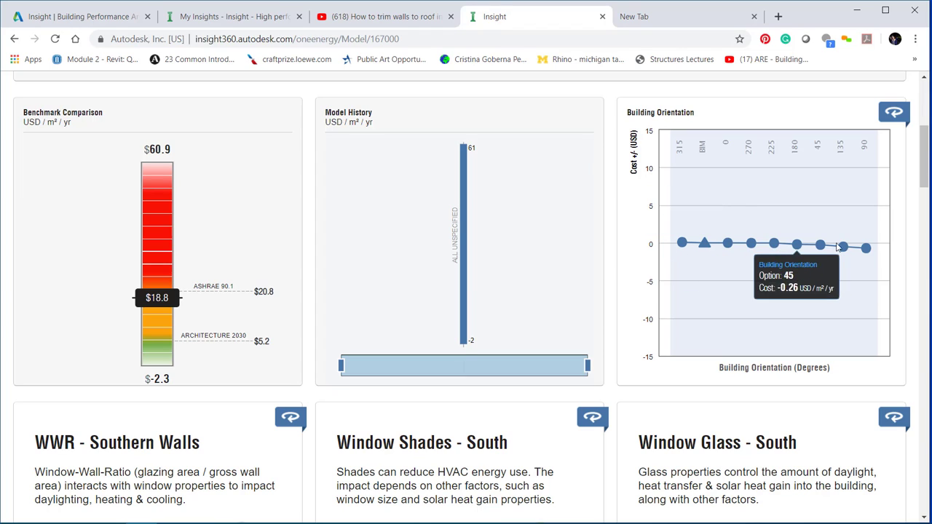
mouse_move(865, 249)
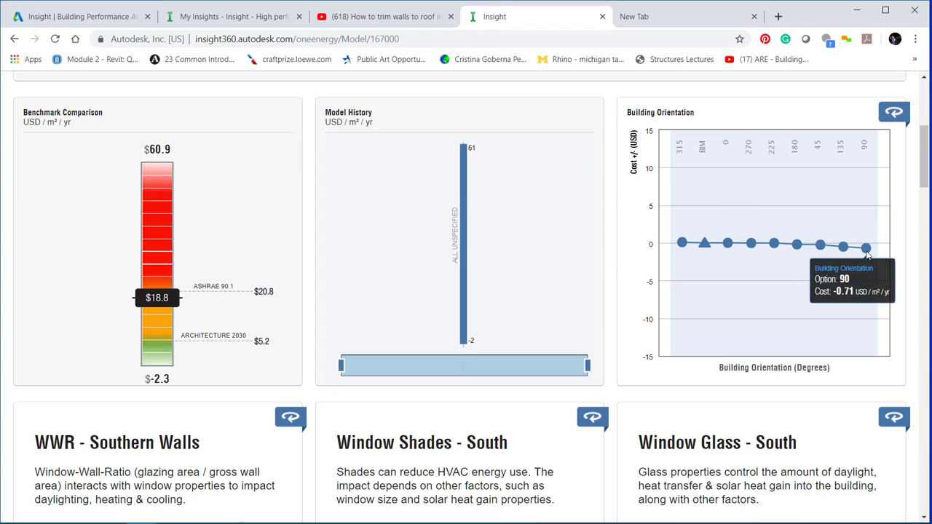
left_click(867, 250)
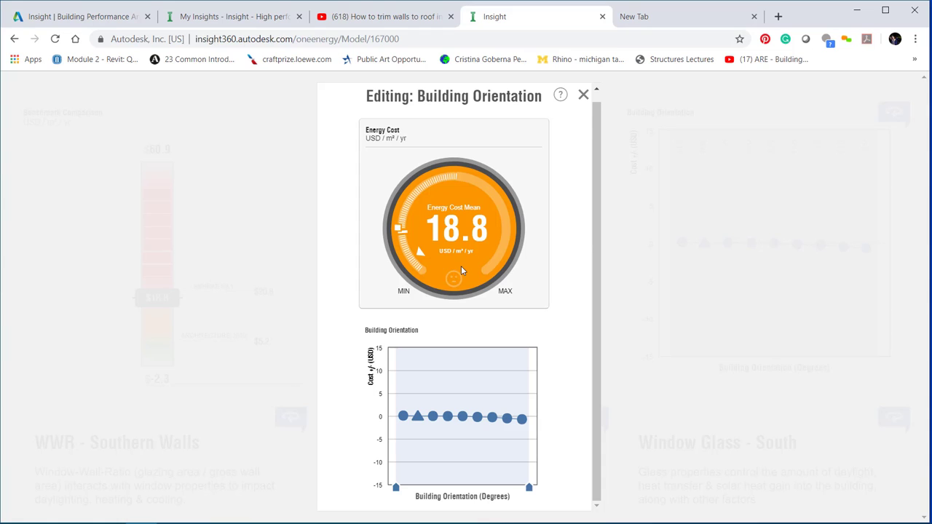
left_click(584, 96)
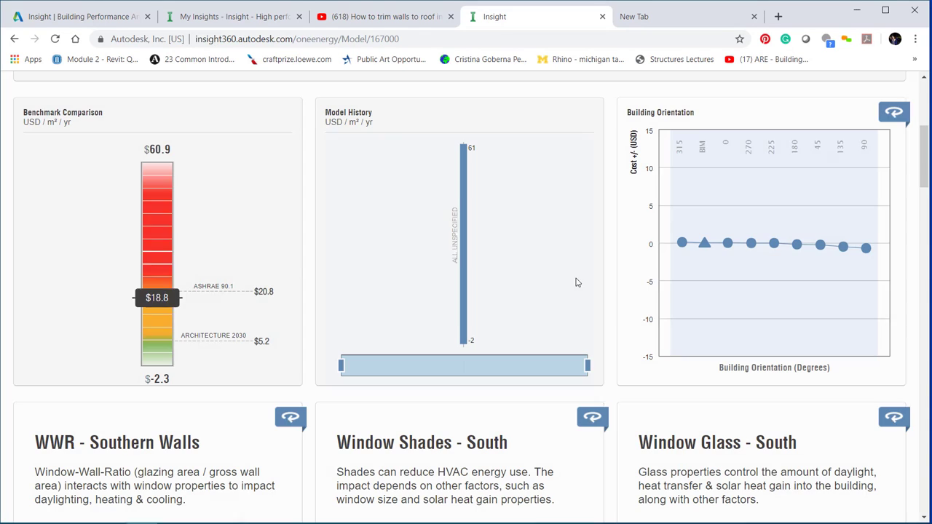
Step: Examine the cost factor cards from the southern window-wall ratio through wall and roof construction, infiltration, lighting, HVAC and PV panel efficiency
mouse_move(814, 248)
scroll(814, 249, "down", 4)
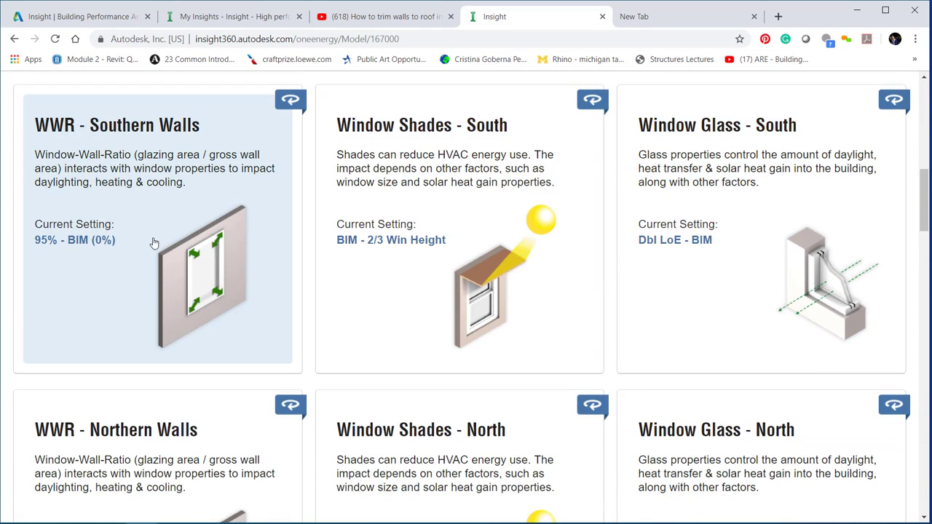
scroll(152, 236, "down", 3)
scroll(683, 238, "down", 4)
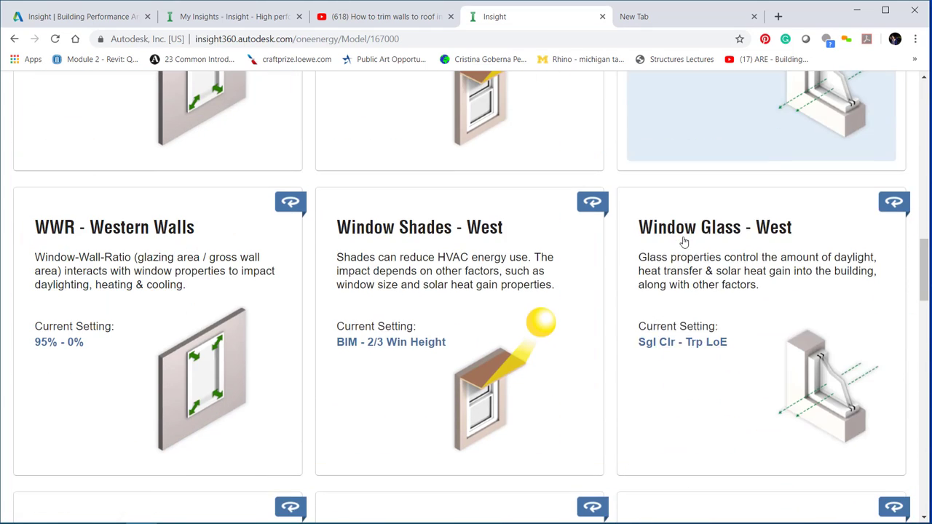
scroll(169, 354, "down", 4)
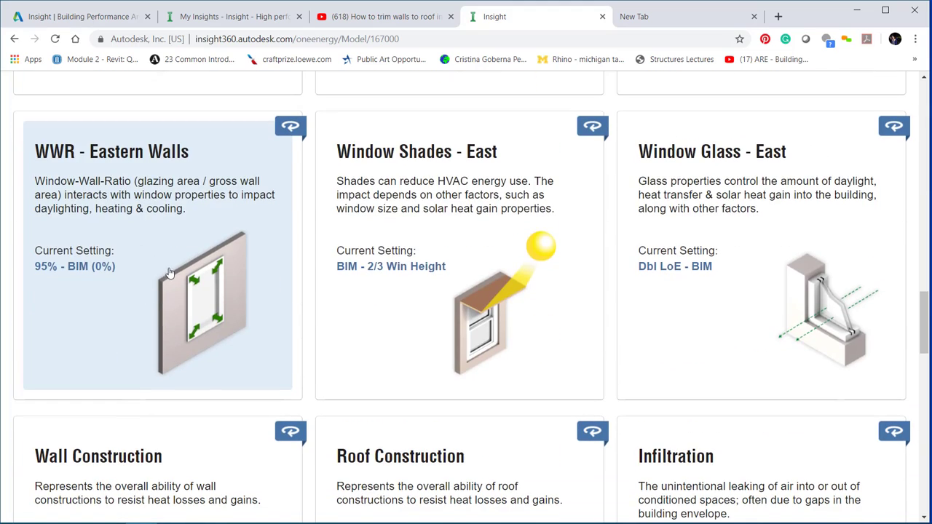
scroll(757, 302, "down", 3)
scroll(758, 306, "up", 4)
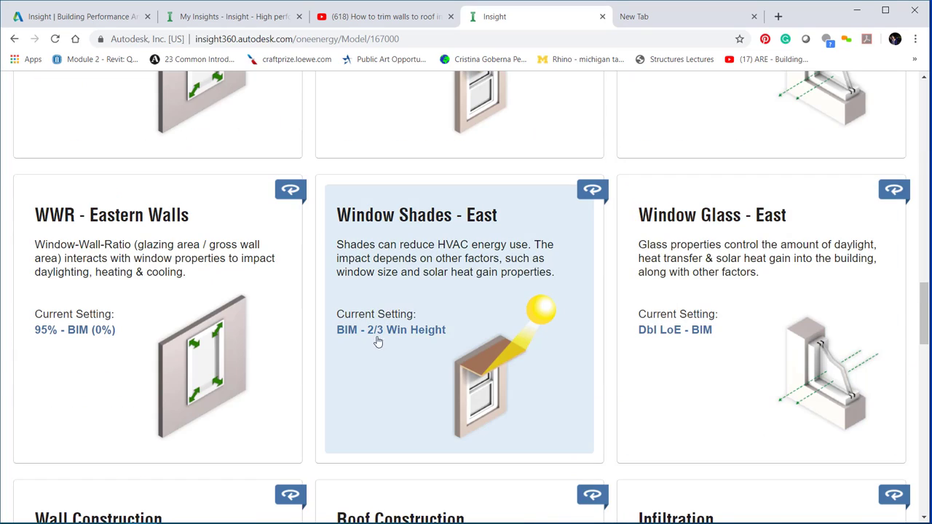
scroll(239, 210, "down", 5)
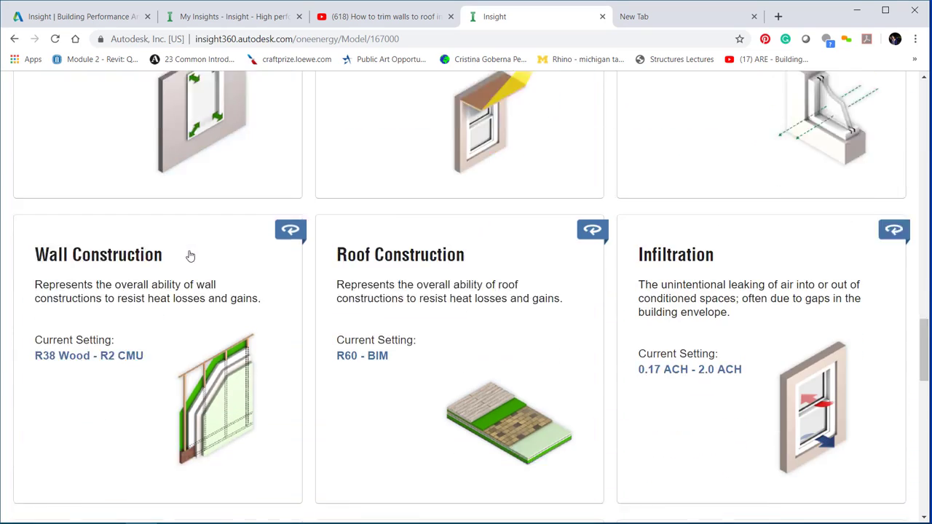
scroll(733, 318, "down", 7)
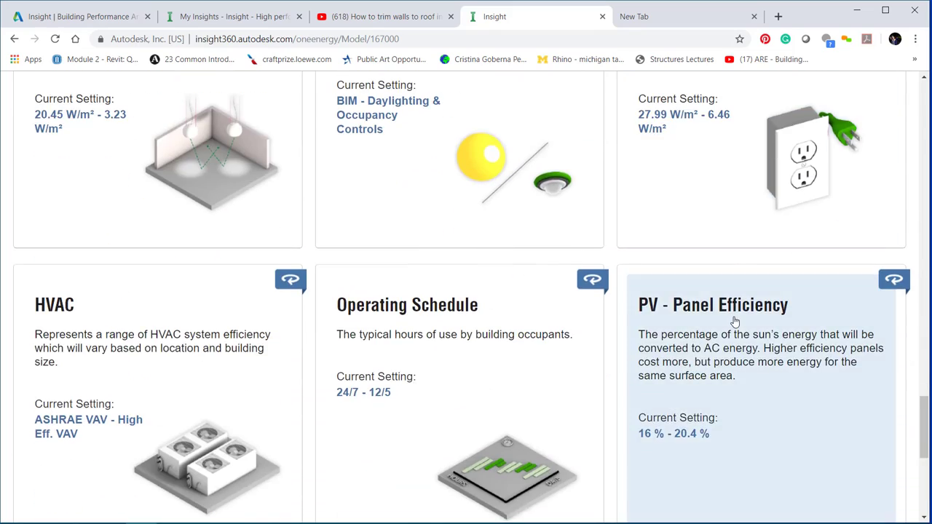
Step: Review the Benchmark Comparison chart again and return to the Building Form model view
scroll(735, 321, "up", 20)
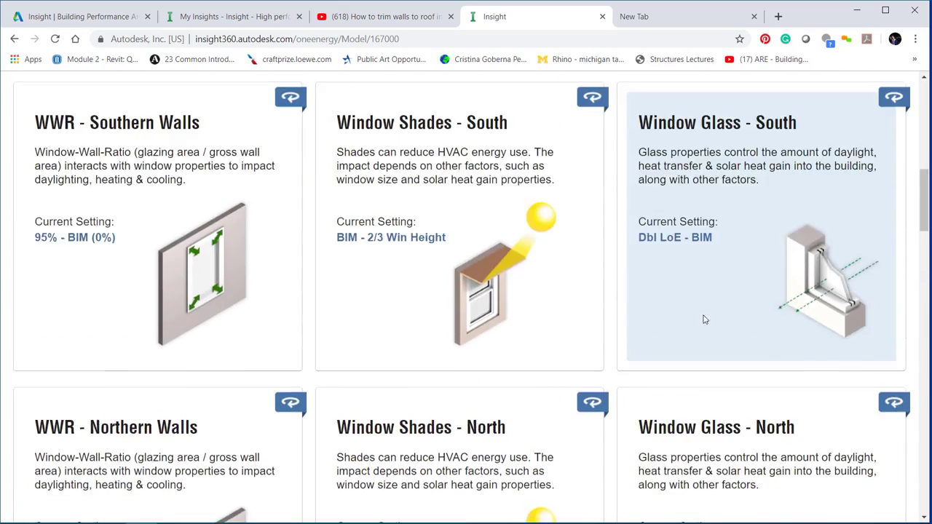
scroll(686, 306, "up", 3)
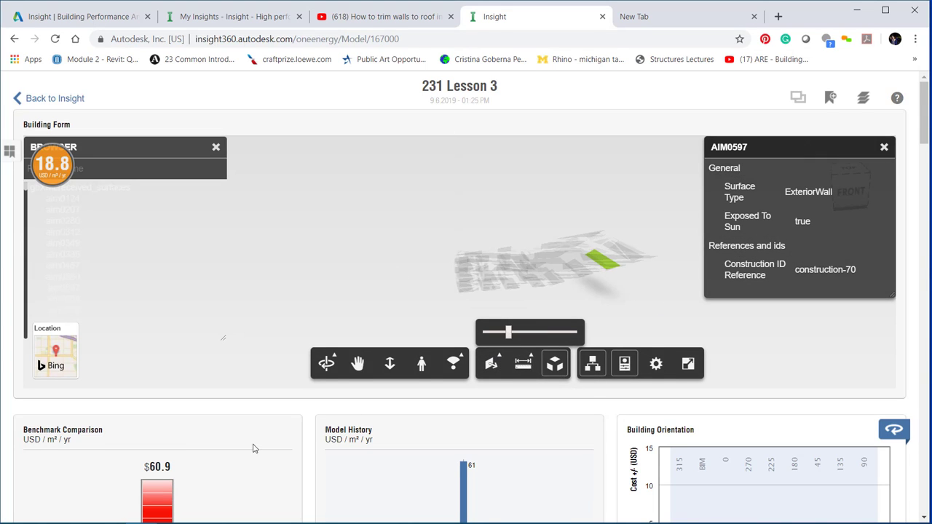
scroll(253, 449, "down", 4)
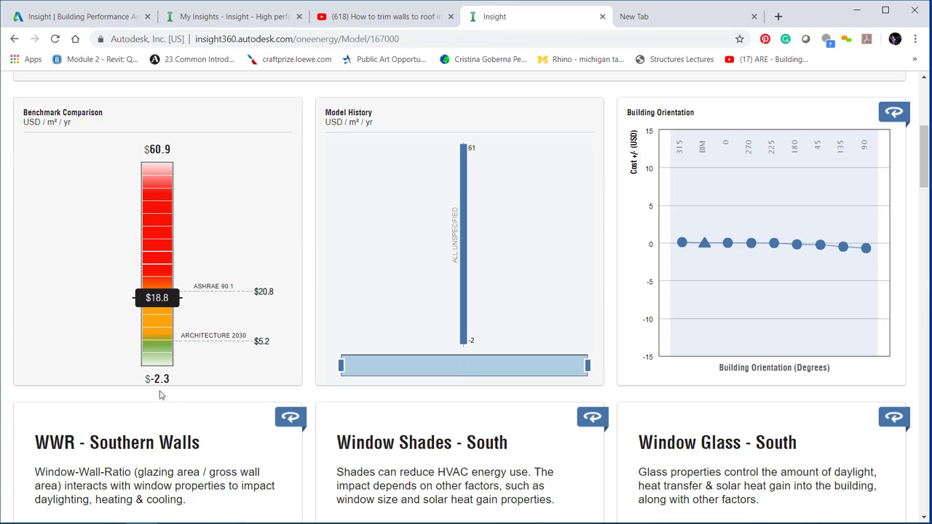
scroll(274, 345, "up", 4)
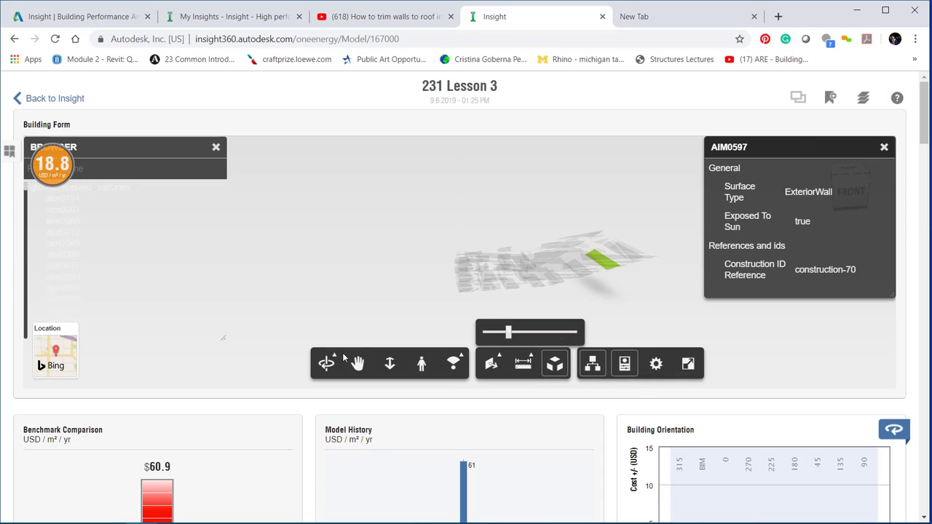
Step: Show the building model full screen, turn off Explode model, and close the model browser and the surface properties
left_click(687, 367)
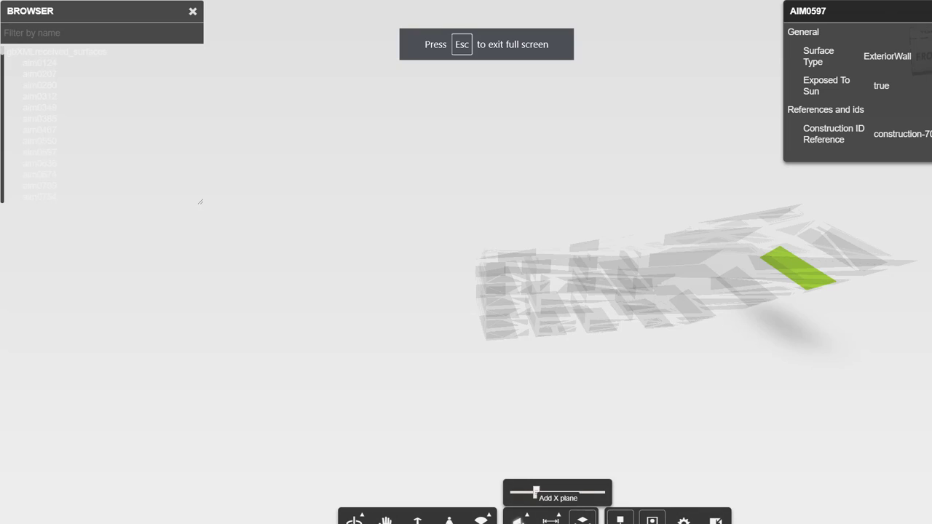
left_click(620, 520)
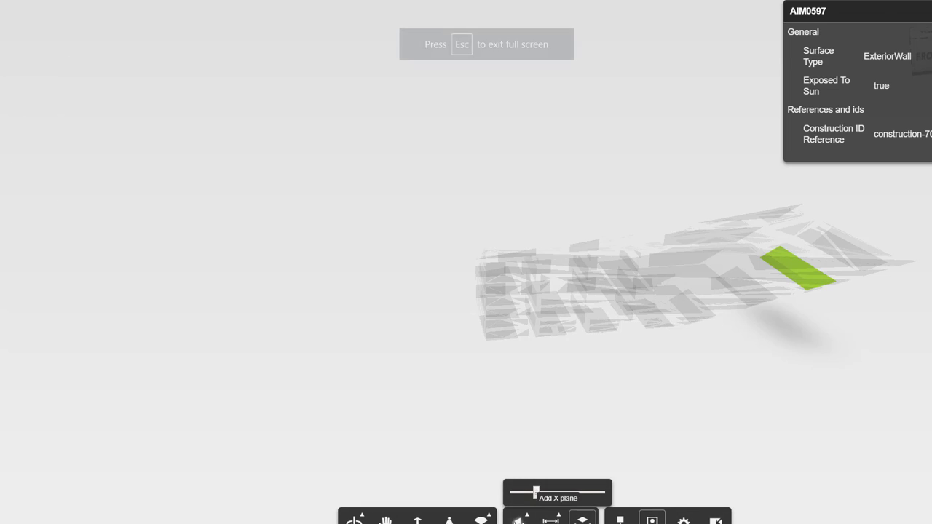
left_click(653, 519)
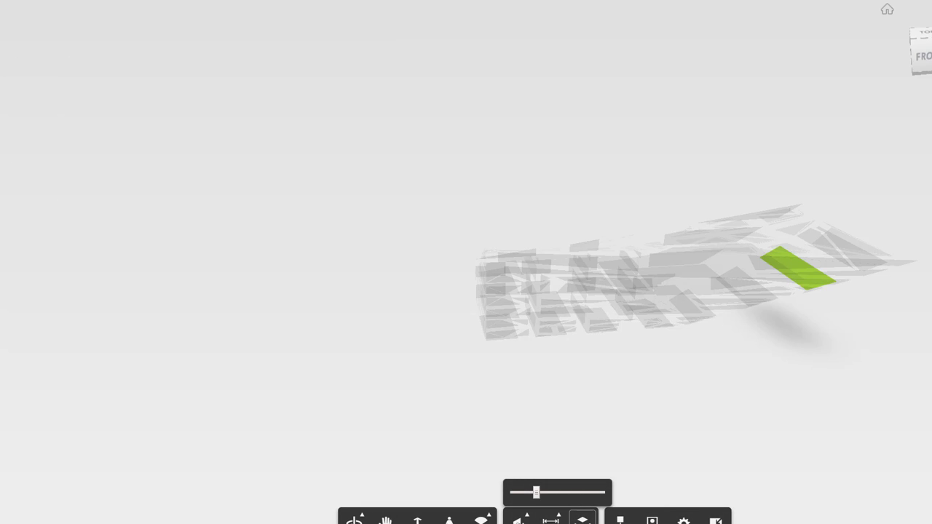
left_click(583, 519)
left_click(620, 520)
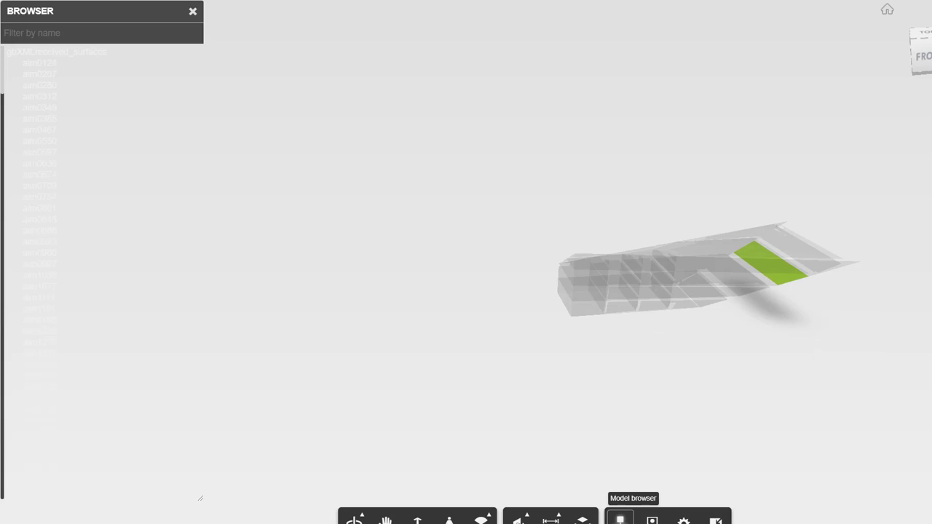
left_click(193, 11)
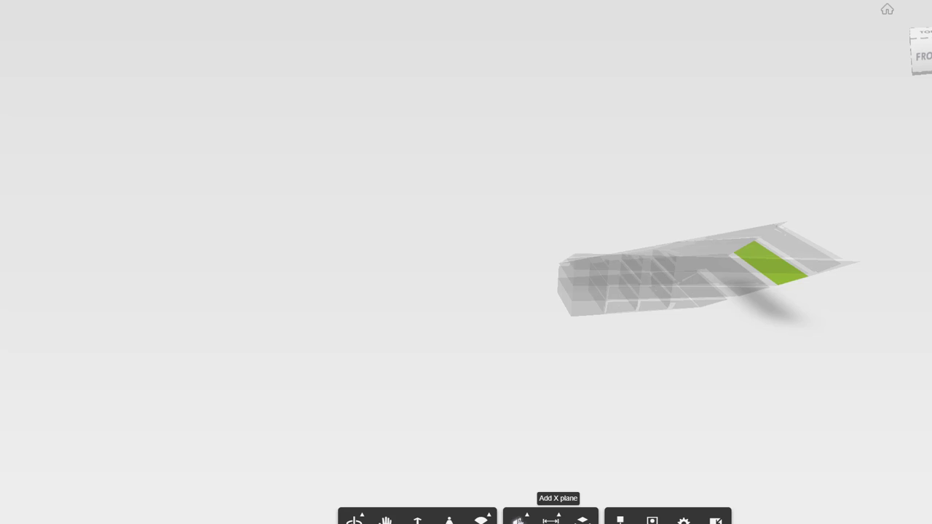
Step: Activate the Measure and Explode model tools and orbit to the opposite side of the building
left_click(520, 519)
left_click(550, 519)
left_click(583, 519)
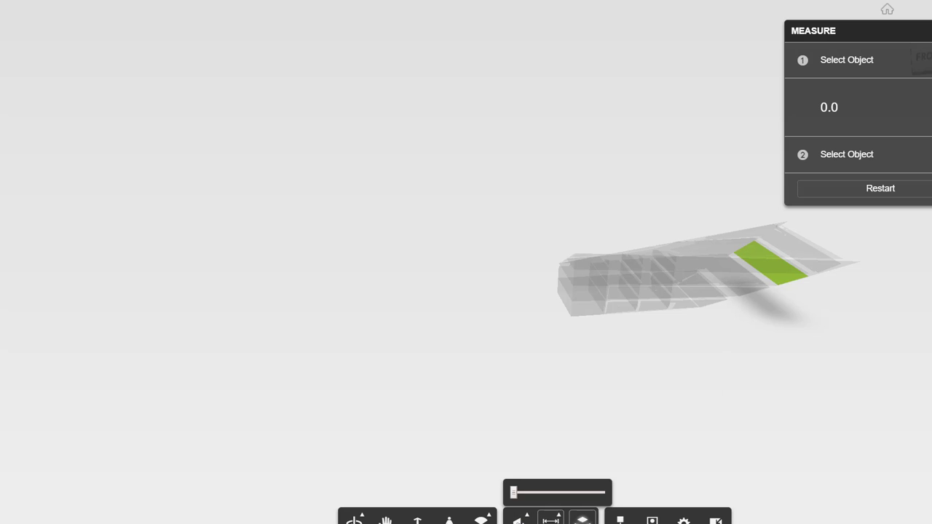
mouse_move(514, 493)
left_mouse_down()
mouse_move(545, 493)
mouse_move(513, 493)
left_mouse_up()
left_click_drag(501, 428, 555, 387)
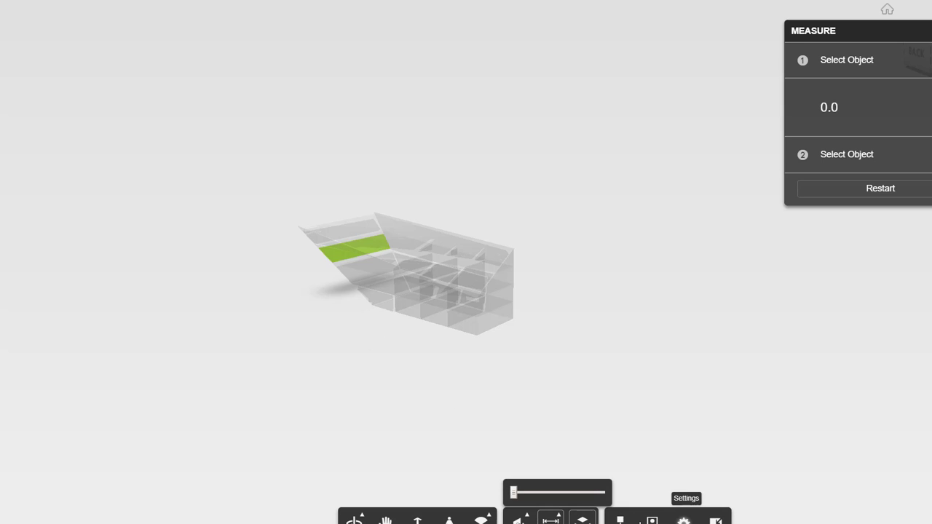
Step: Show all building surfaces by selecting gbXMLreceived_surfaces in the model browser, and close the browser
left_click(619, 520)
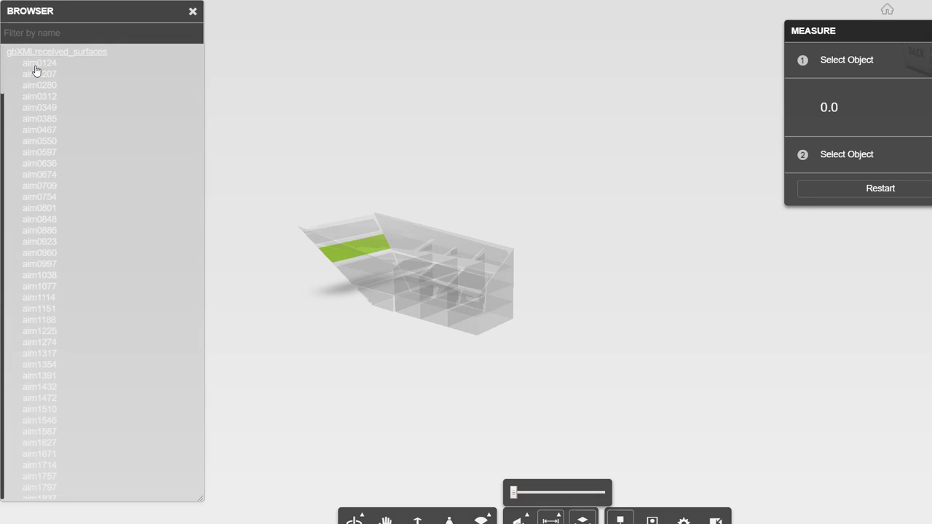
left_click(40, 53)
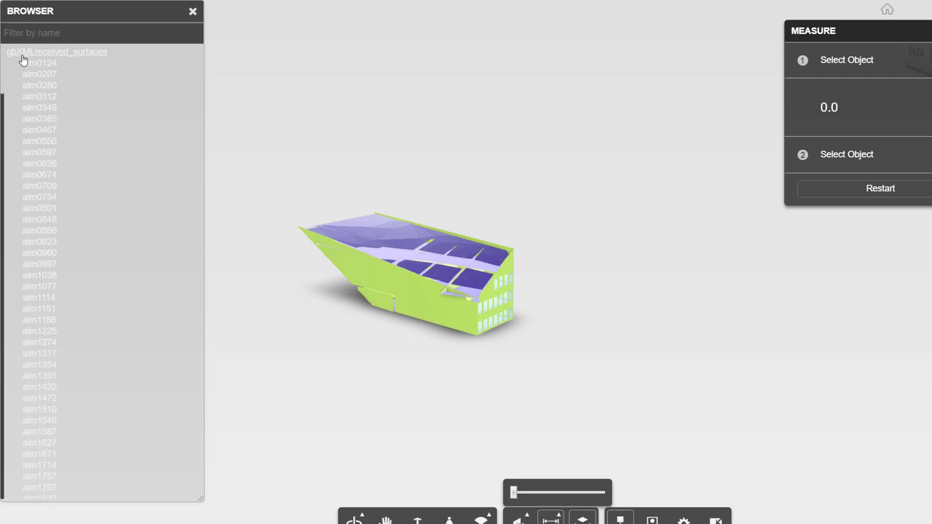
left_click(192, 11)
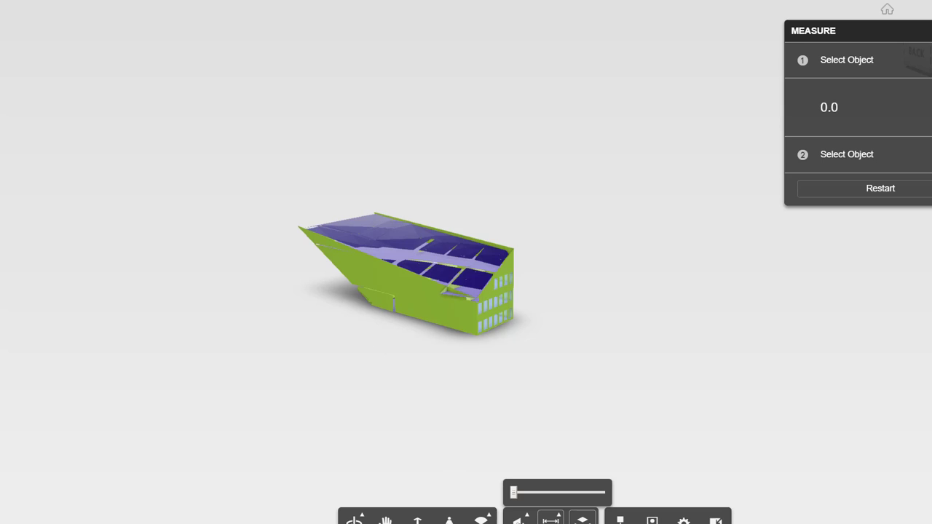
Step: Orbit closely around the complete building to inspect its long walls, windowed end and roof
left_click(354, 520)
left_click_drag(385, 305, 587, 306)
scroll(358, 292, "up", 3)
scroll(357, 294, "up", 2)
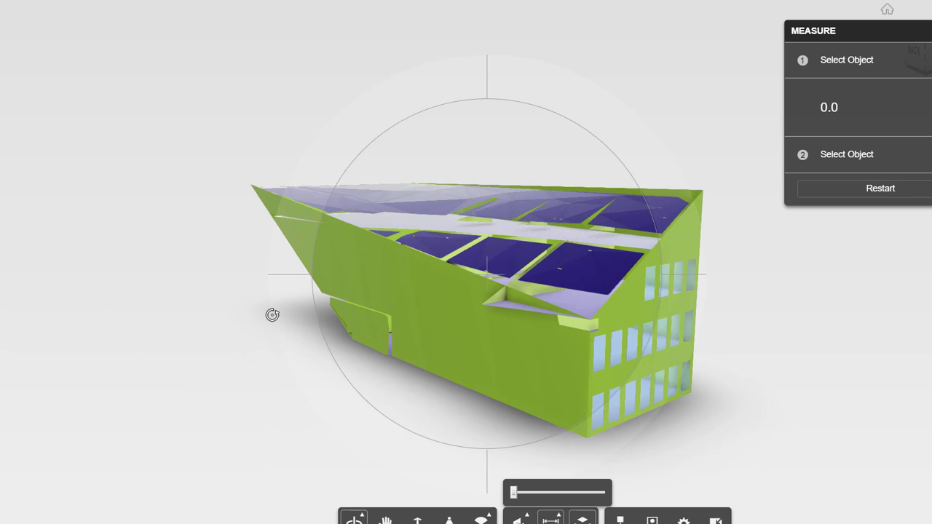
left_click_drag(381, 371, 416, 377)
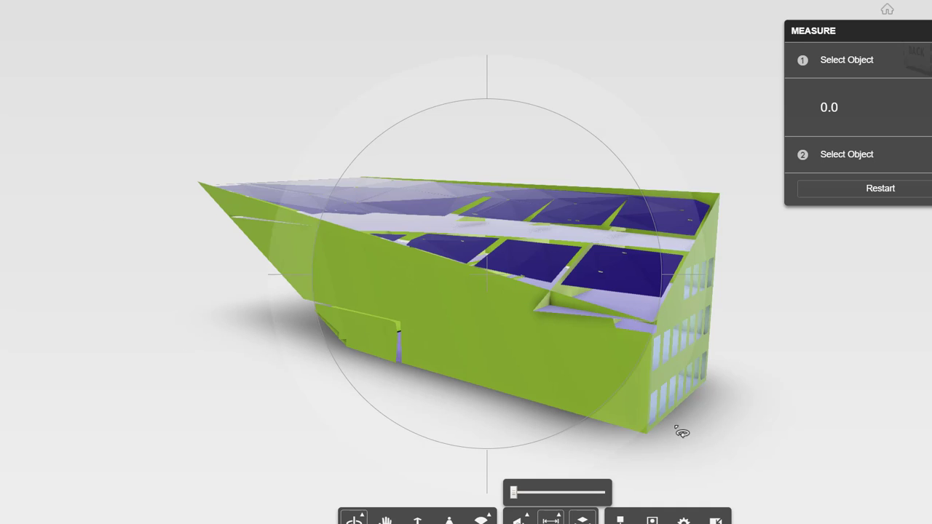
left_click_drag(682, 433, 389, 421)
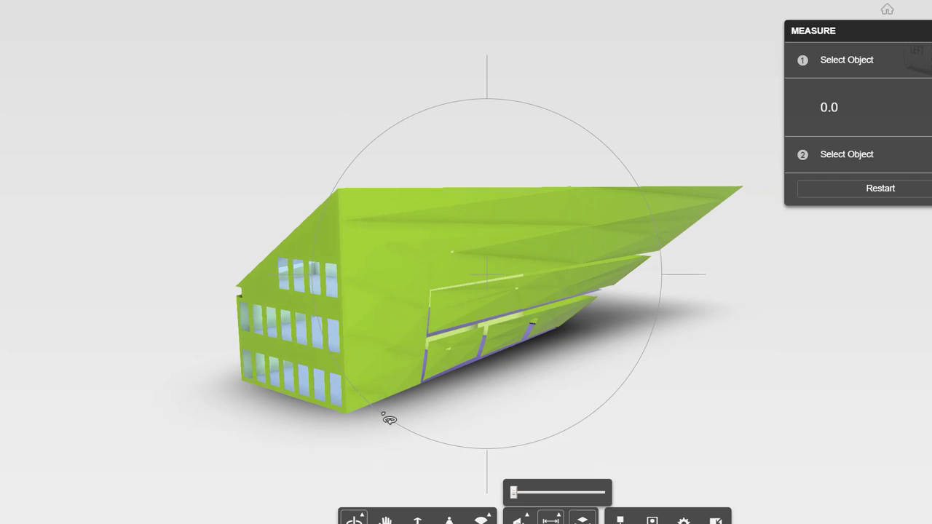
left_click_drag(502, 406, 485, 453)
Step: Explode the building's surfaces by about a fifth of the range, inspect them from the side, and collapse the model again
left_click(581, 520)
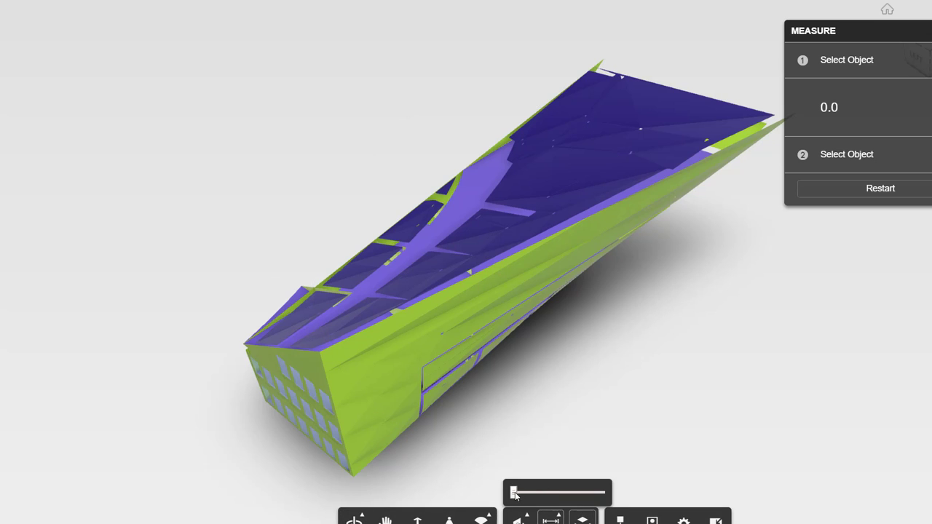
left_click_drag(515, 493, 532, 493)
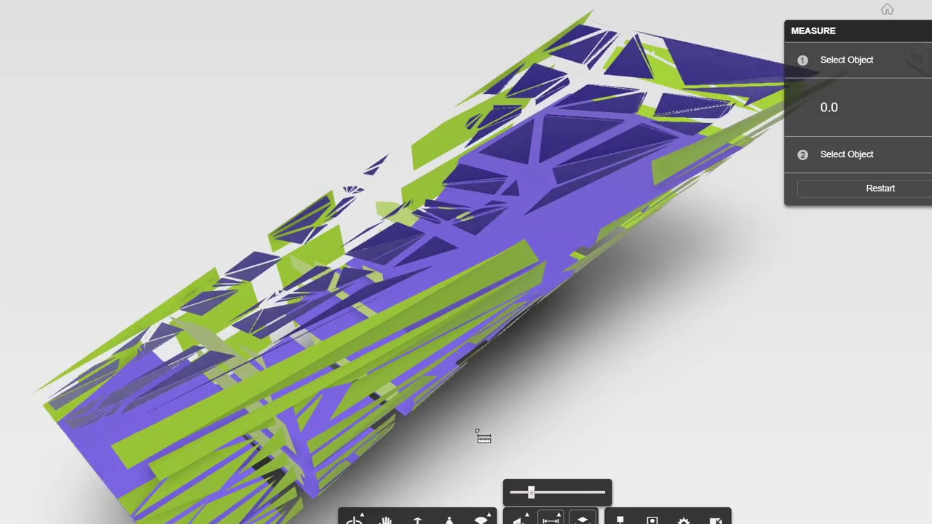
scroll(483, 437, "down", 10)
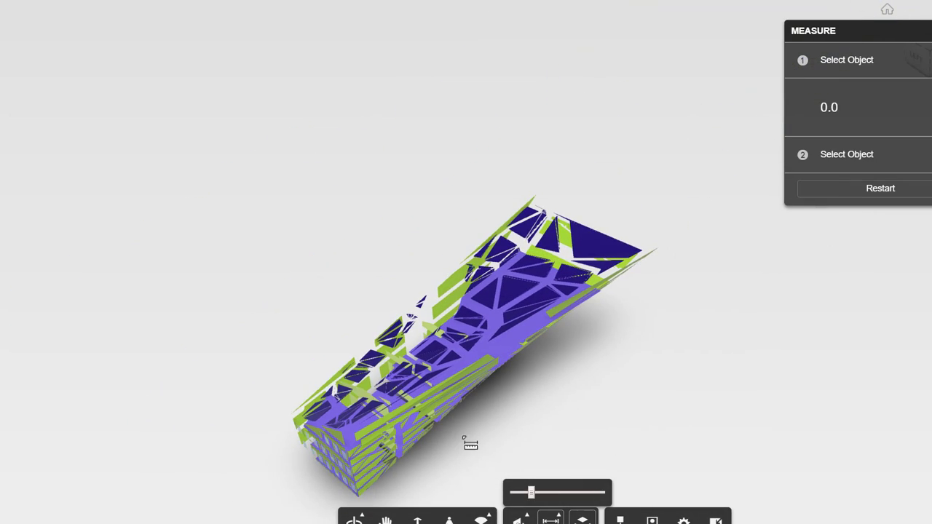
left_click_drag(470, 444, 443, 366)
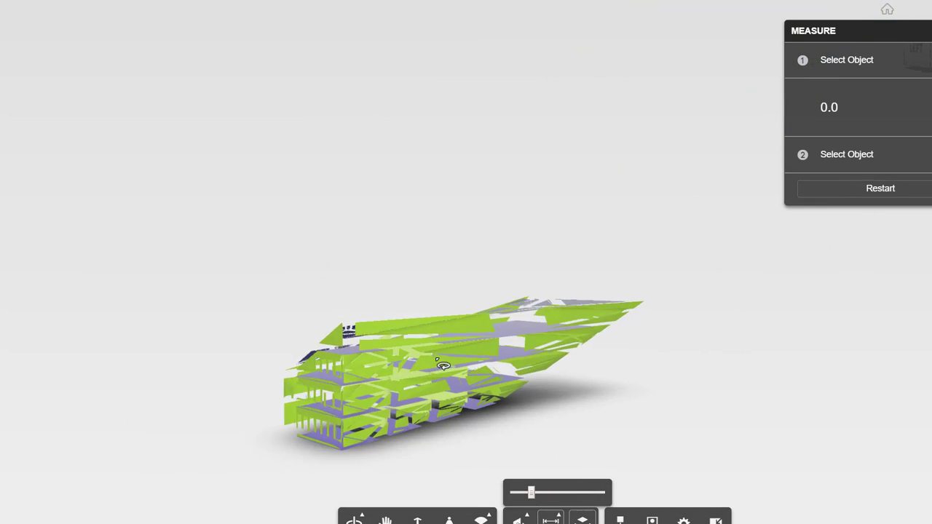
left_click_drag(531, 493, 513, 493)
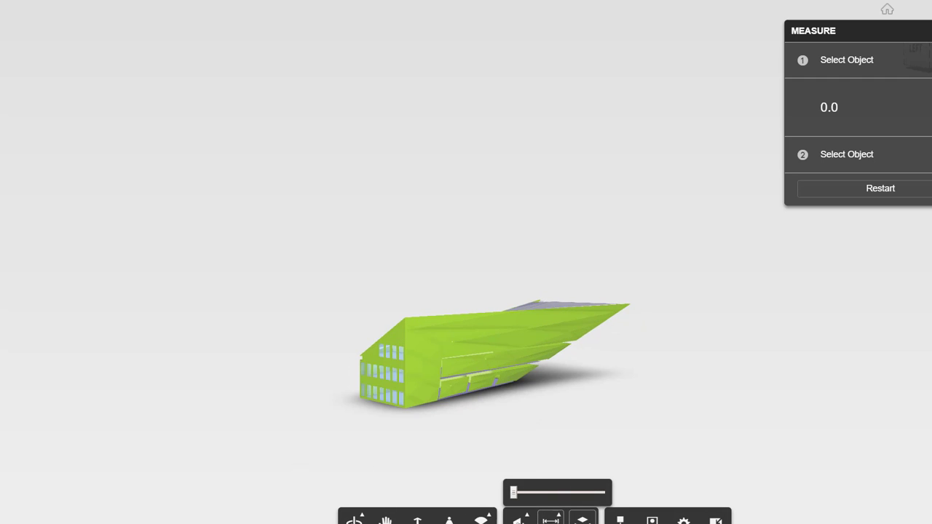
Step: Start the First Person tool, dismiss its help message, and move closer to the building
left_click(449, 518)
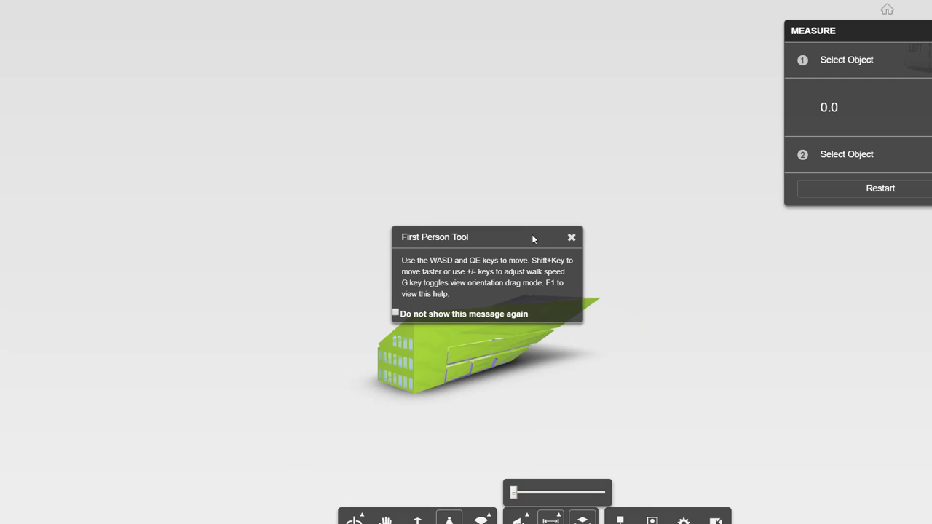
left_click(571, 238)
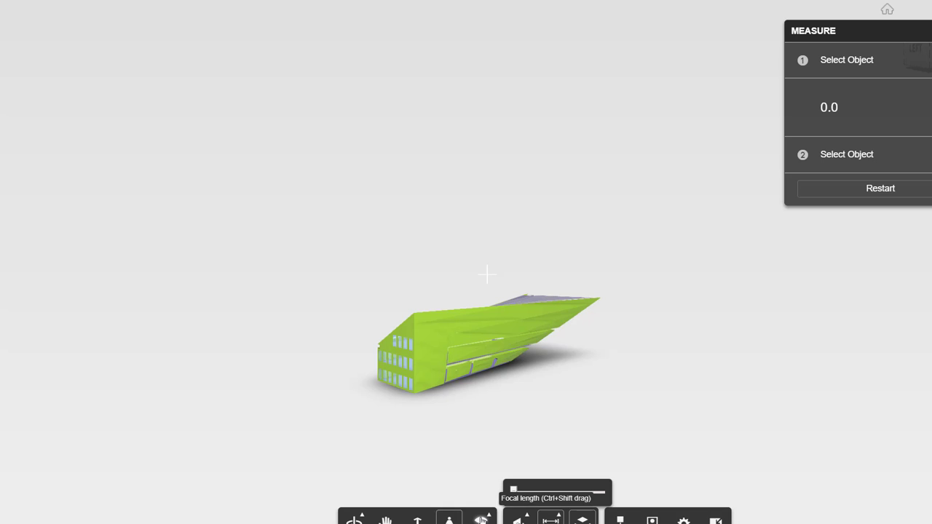
left_click(449, 519)
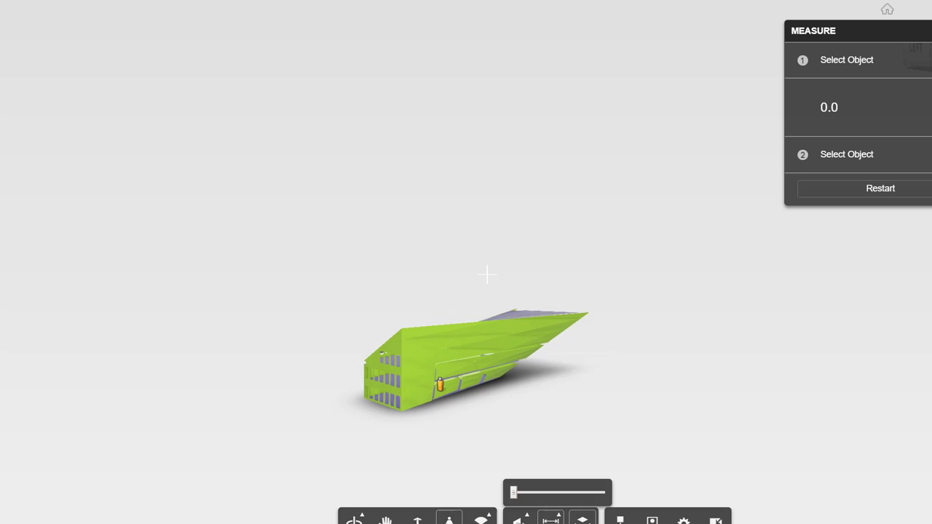
scroll(440, 408, "down", 3)
scroll(439, 408, "down", 5)
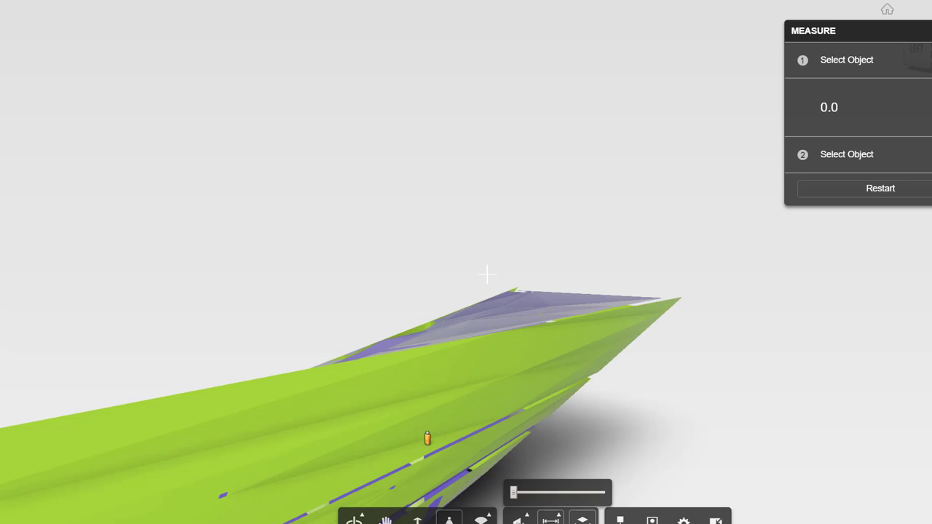
Step: Pan and zoom in on the building's windowed end wall down to its base edge
left_click(386, 518)
left_click_drag(397, 444, 566, 95)
scroll(566, 95, "up", 10)
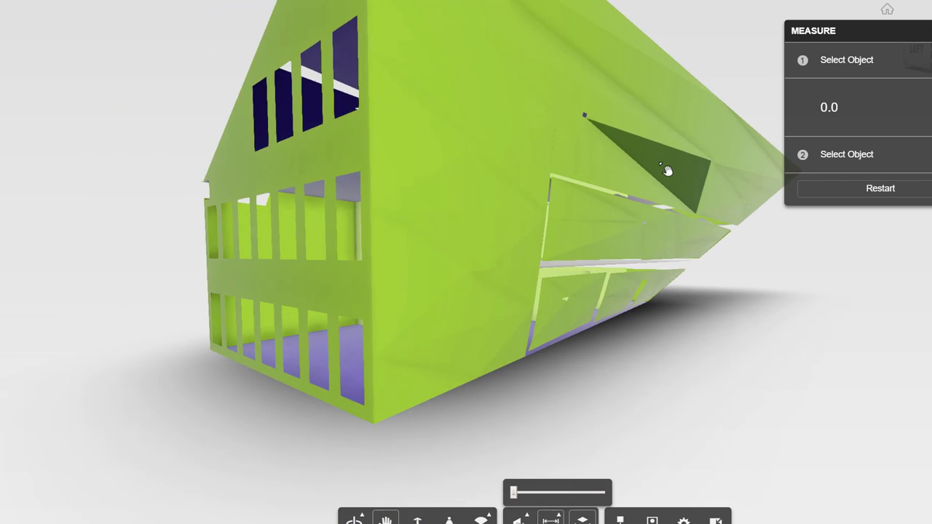
left_click_drag(677, 184, 689, 185)
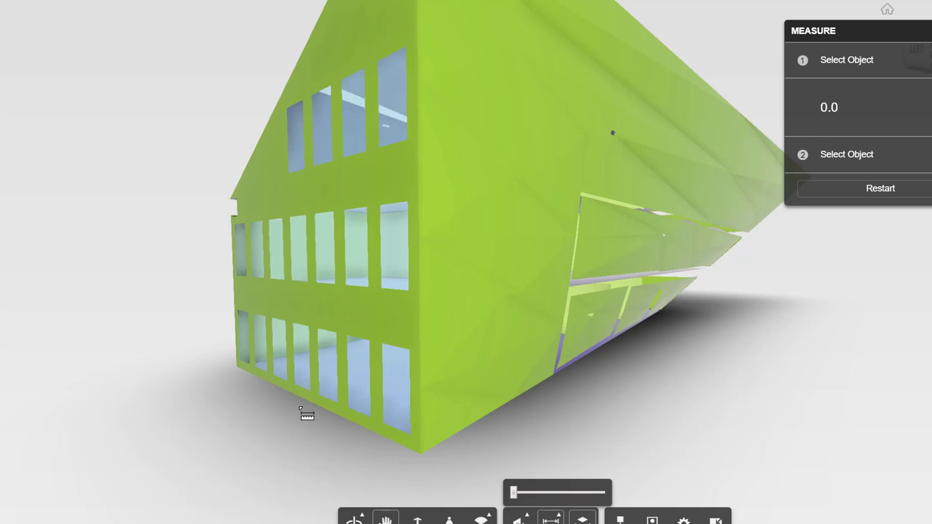
scroll(303, 406, "up", 3)
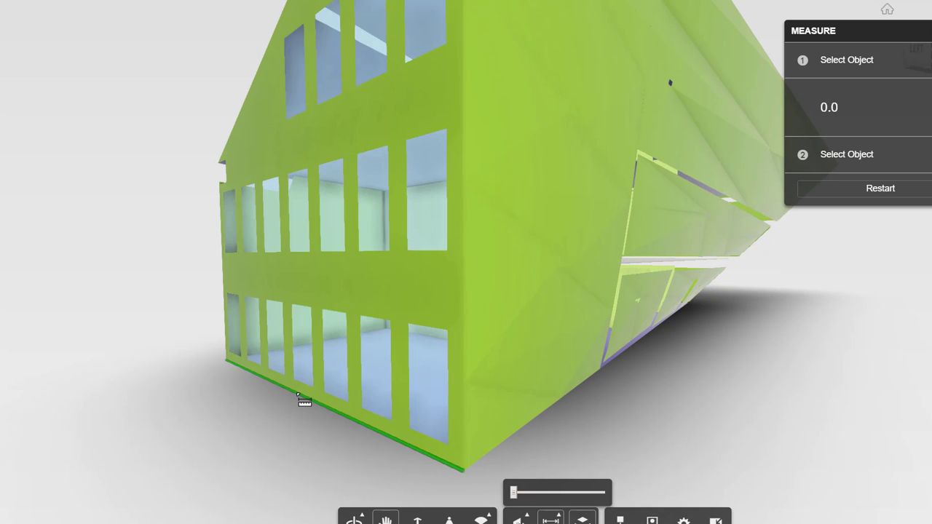
Step: Close the Measure tool and leave the full-screen view of the building model
scroll(304, 402, "down", 3)
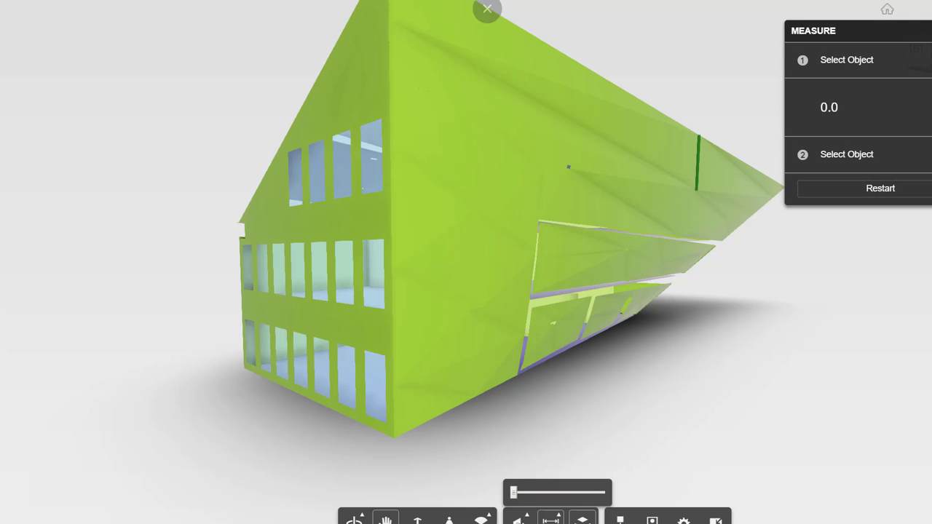
left_click(931, 31)
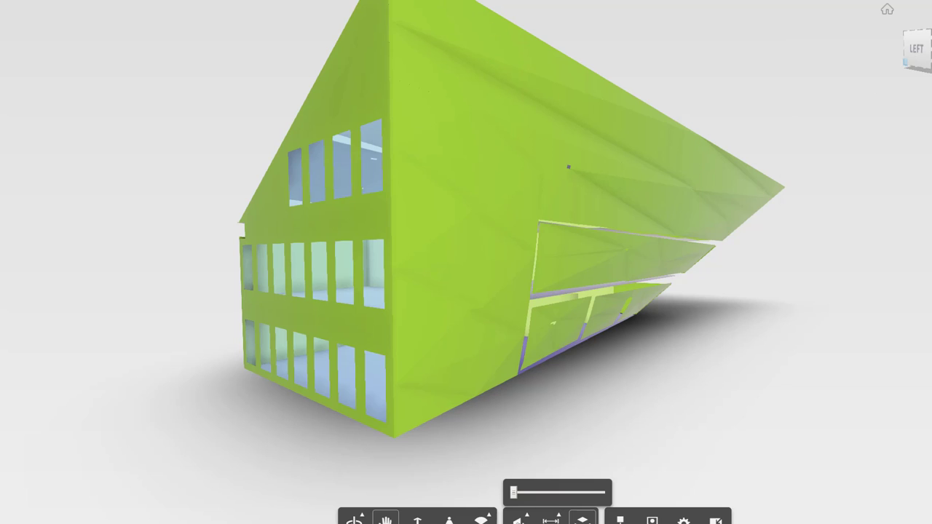
key("Escape")
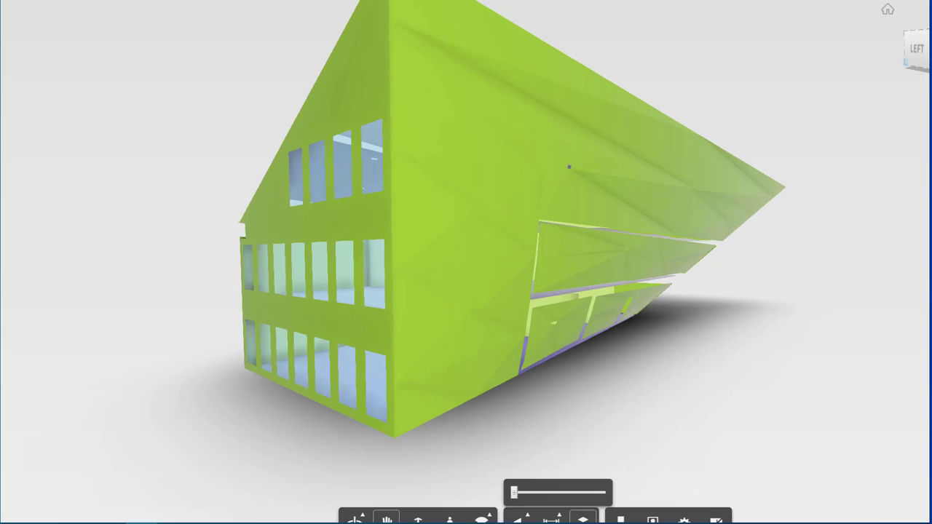
Step: Switch to Snipping Tool, try its Snip & Sketch replacement, and close Snip & Sketch again
key("super")
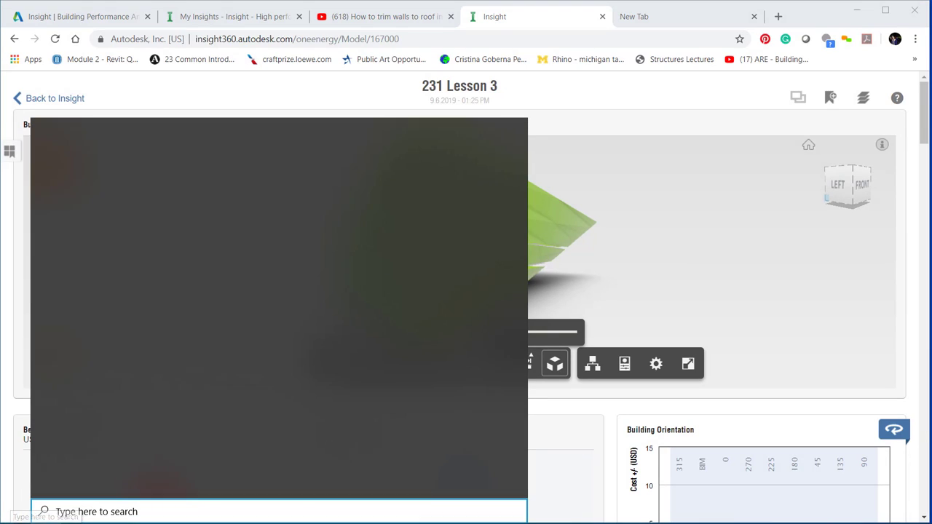
type("s")
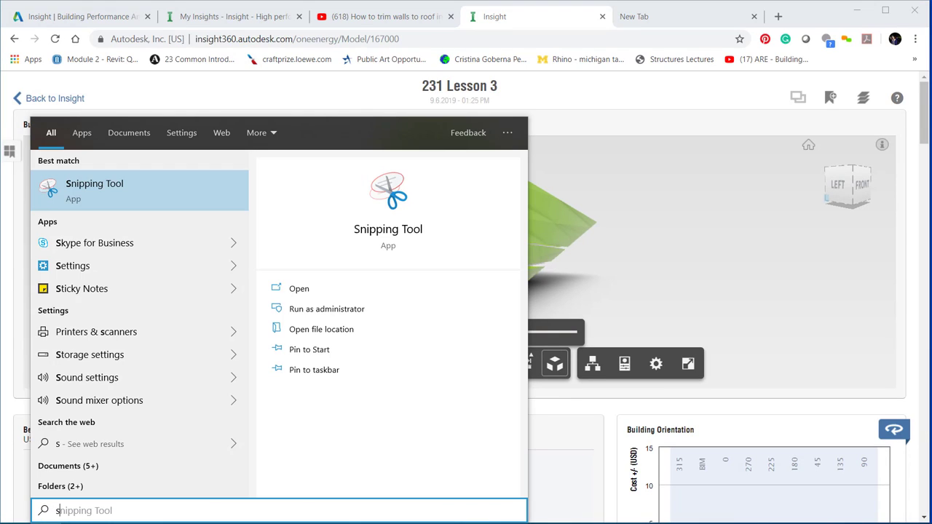
key("Return")
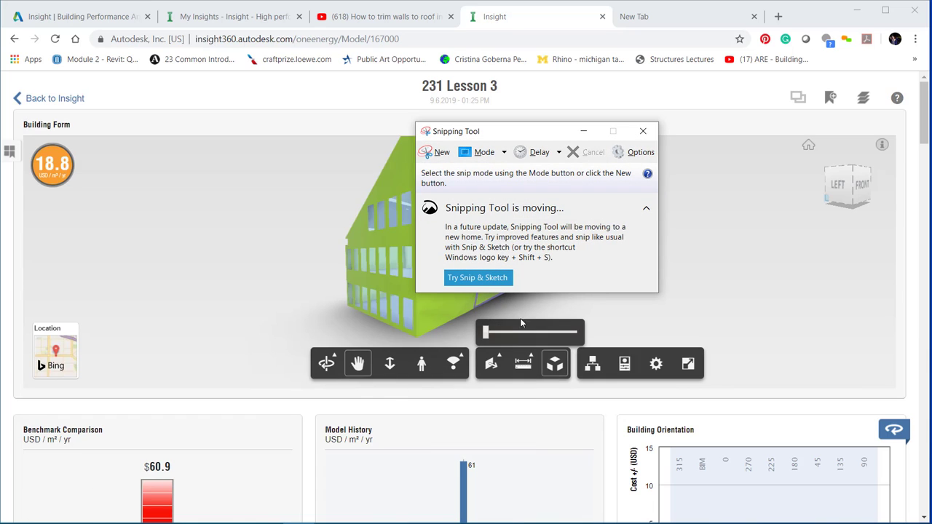
left_click(501, 278)
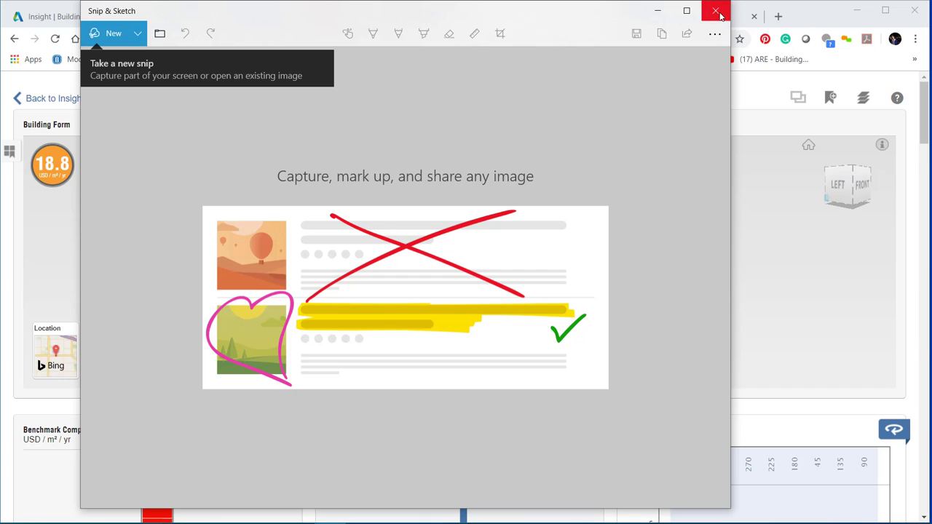
left_click(715, 11)
Step: Move the Snipping Tool window clear of the building model and capture a rectangular snip around the building
left_click(437, 153)
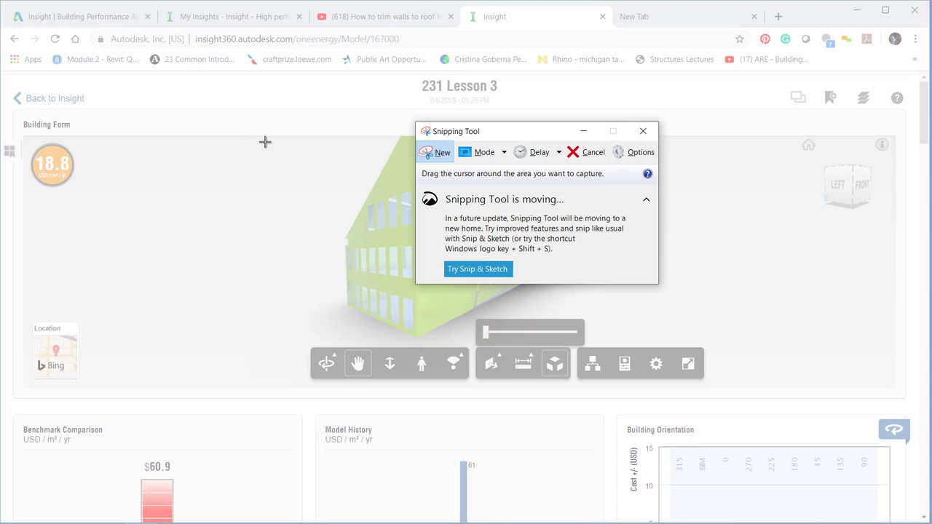
key("Escape")
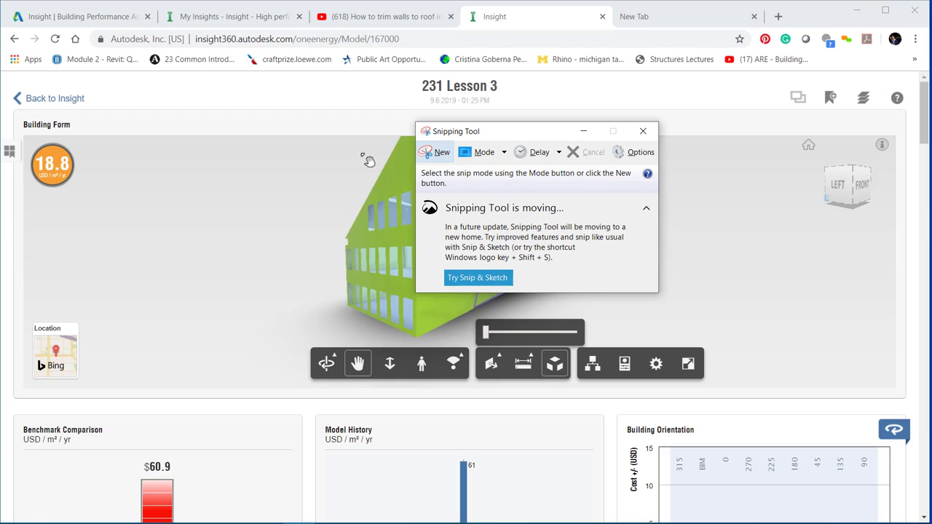
left_click_drag(562, 136, 931, 141)
left_click(811, 157)
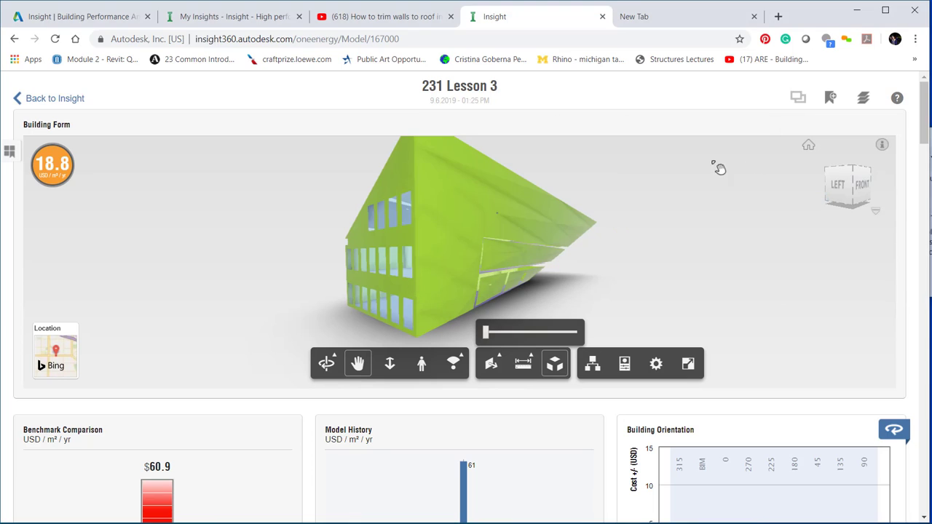
left_click_drag(228, 143, 659, 335)
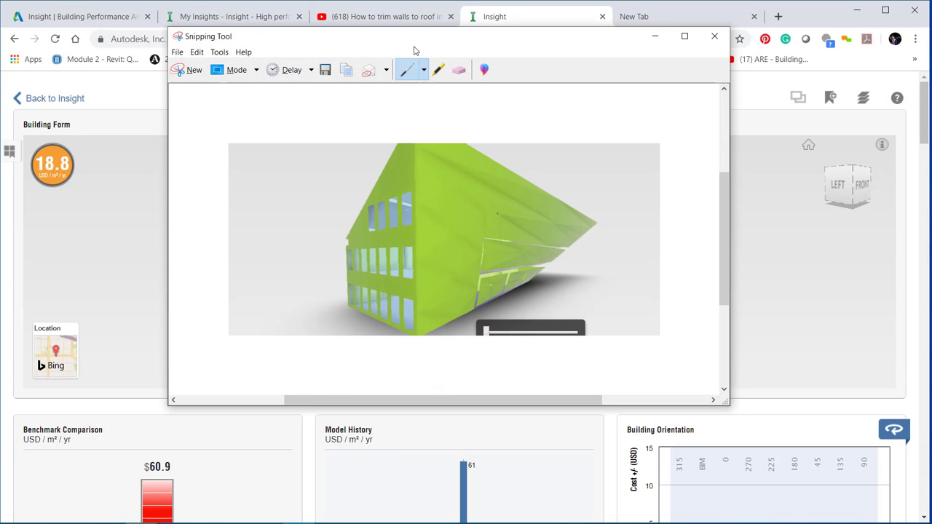
Step: Close Snipping Tool and discard the snip of the building without saving it
left_click(713, 36)
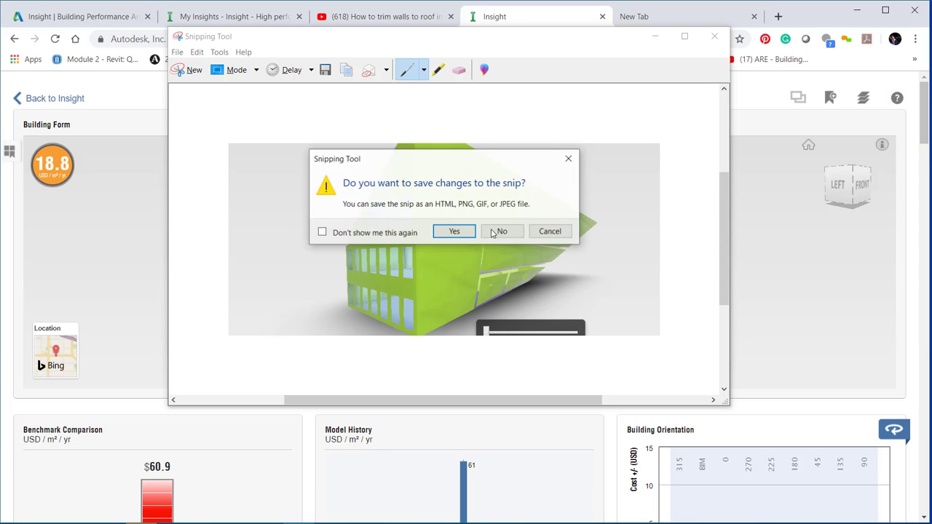
left_click(453, 231)
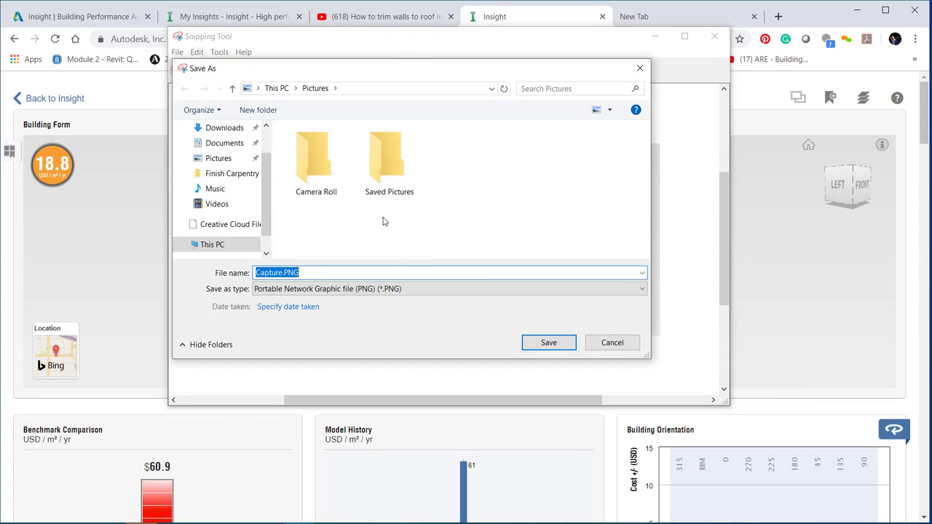
left_click(609, 344)
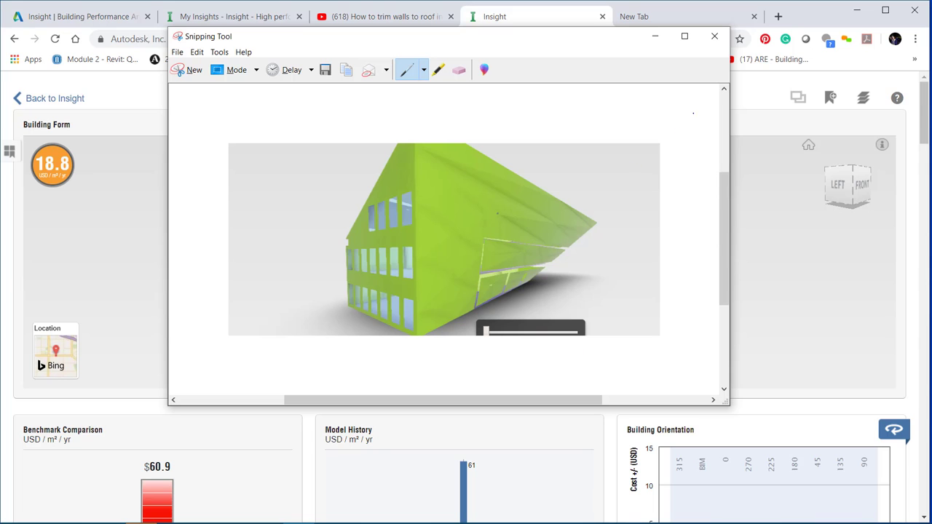
left_click(714, 37)
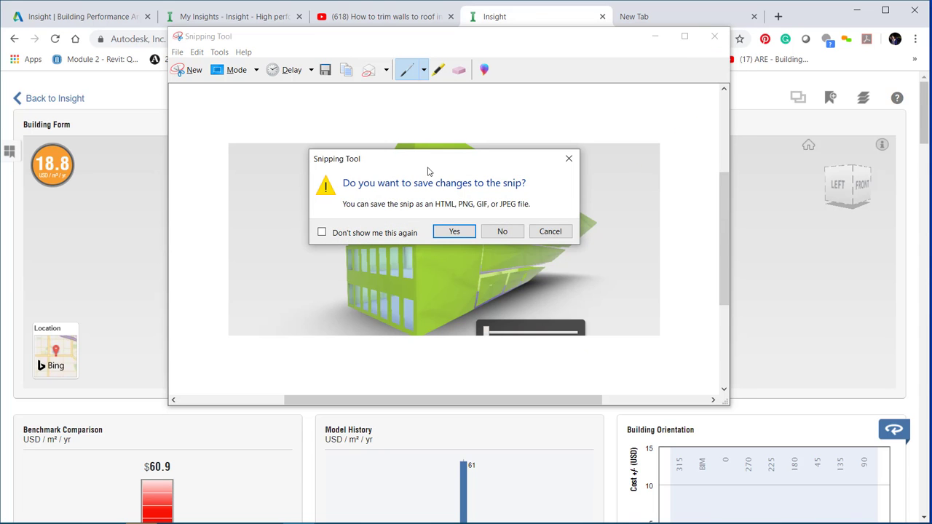
left_click(499, 232)
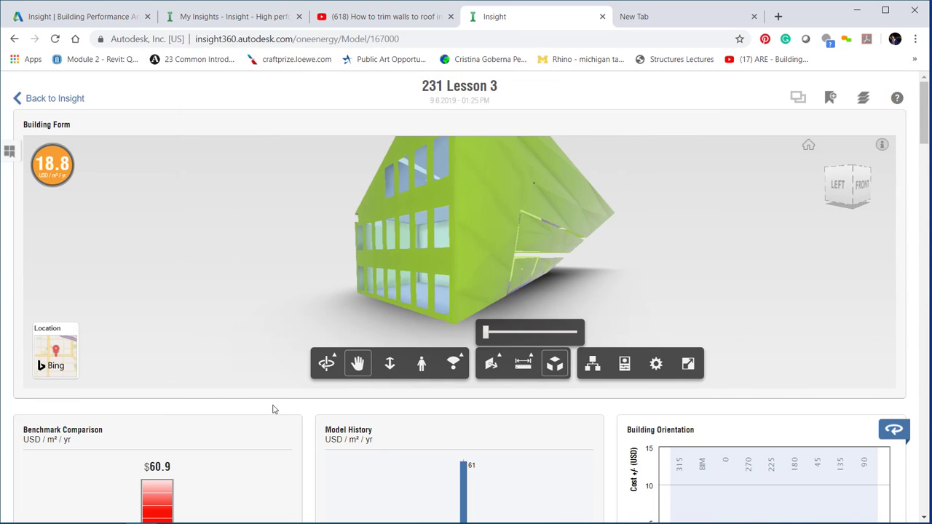
Step: Flip the Building Orientation tile to its description and snip it together with the Benchmark Comparison and Model History tiles using Snipping Tool
scroll(292, 421, "down", 3)
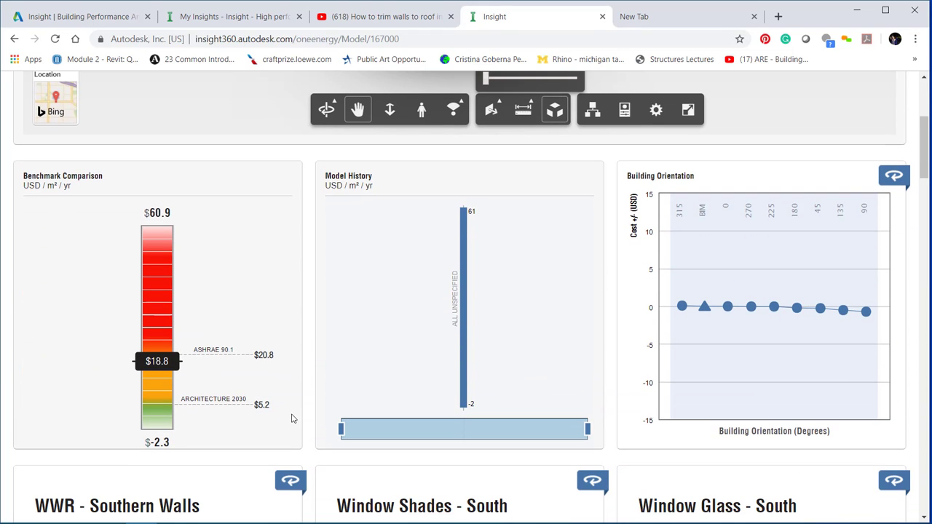
left_click(893, 175)
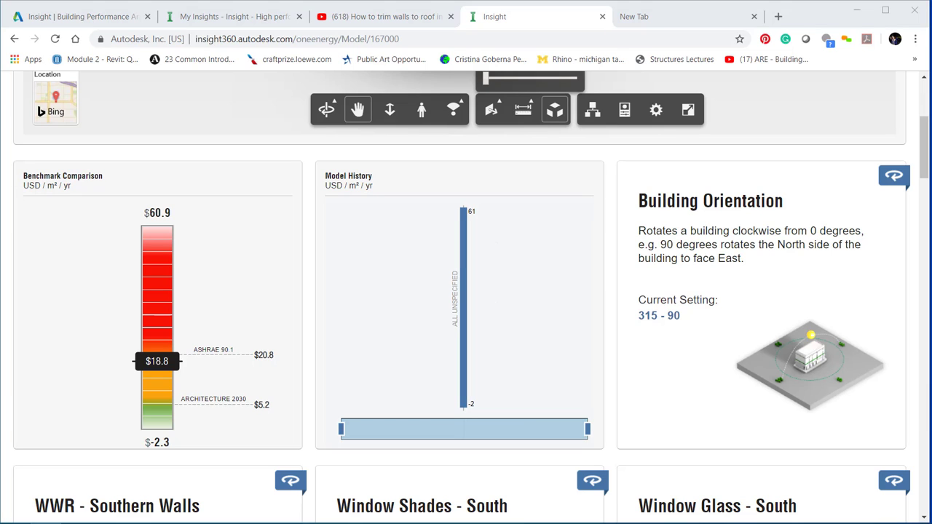
key("super")
type("s")
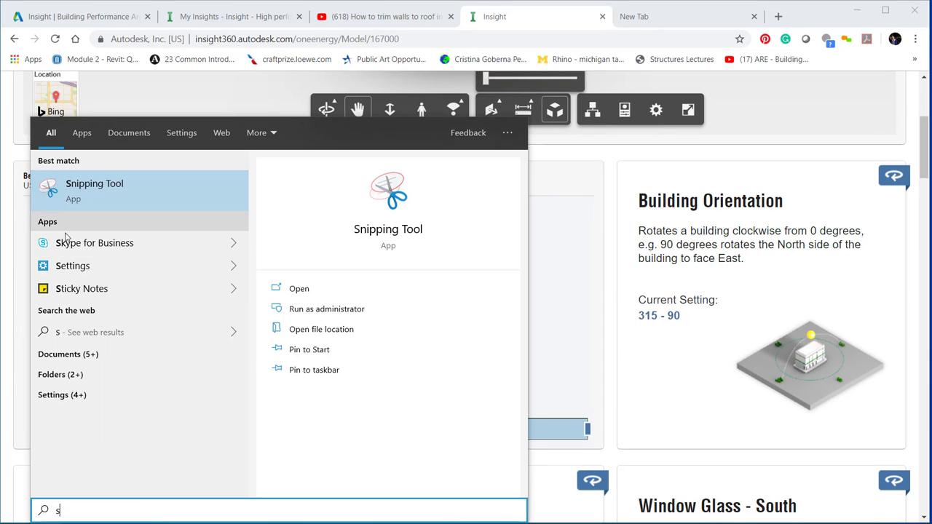
left_click(73, 196)
left_click(811, 158)
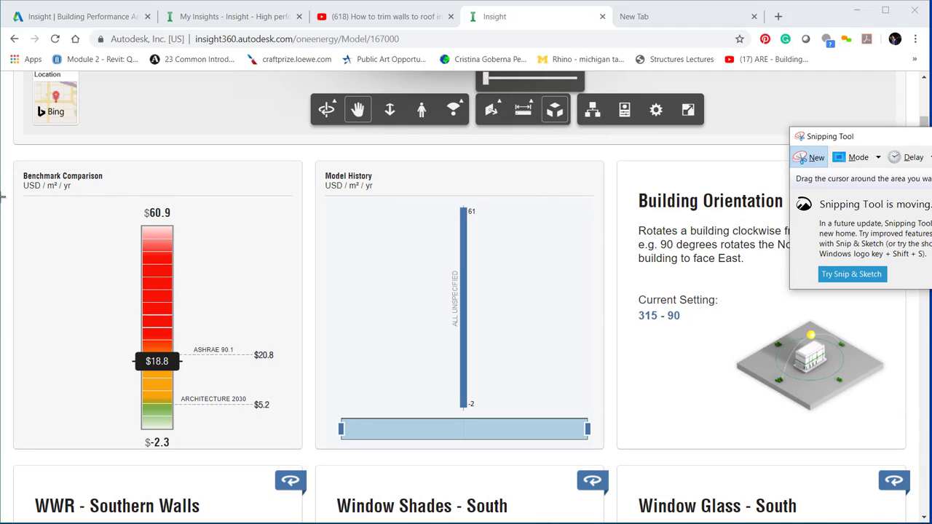
left_click_drag(11, 160, 912, 456)
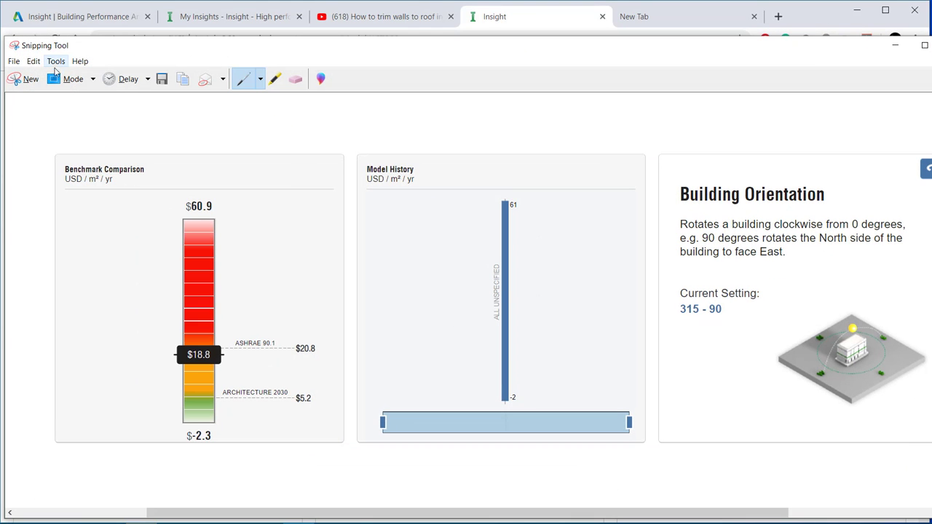
Step: Save the snip of the three tiles as a PNG named Widget in the Pictures folder
left_click(163, 82)
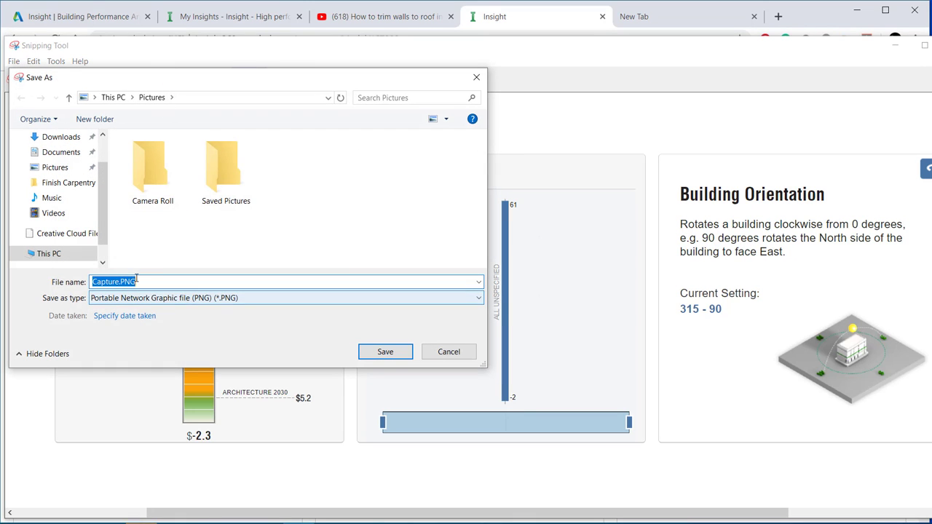
type("Widget")
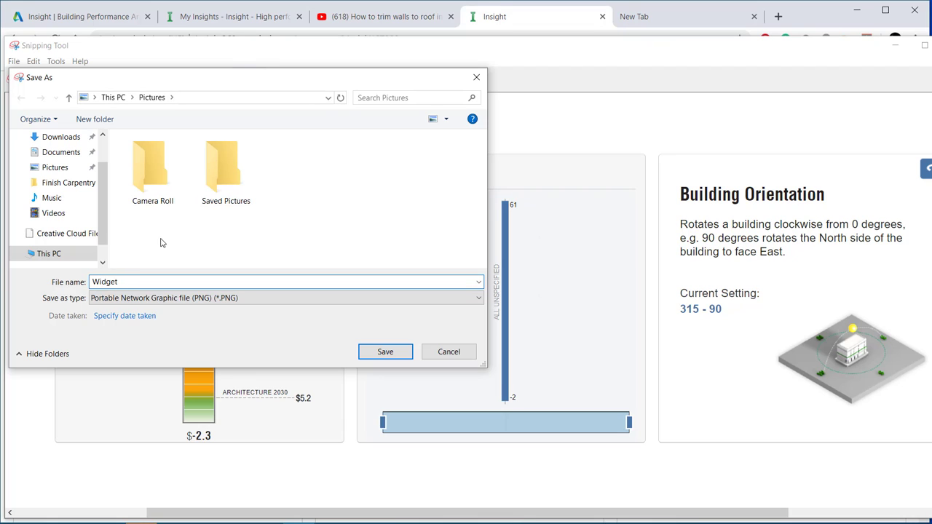
key("Return")
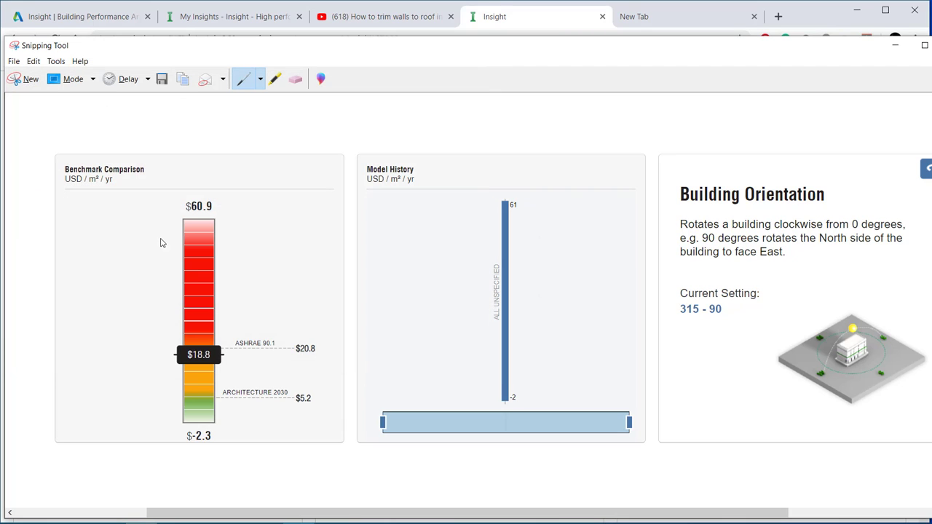